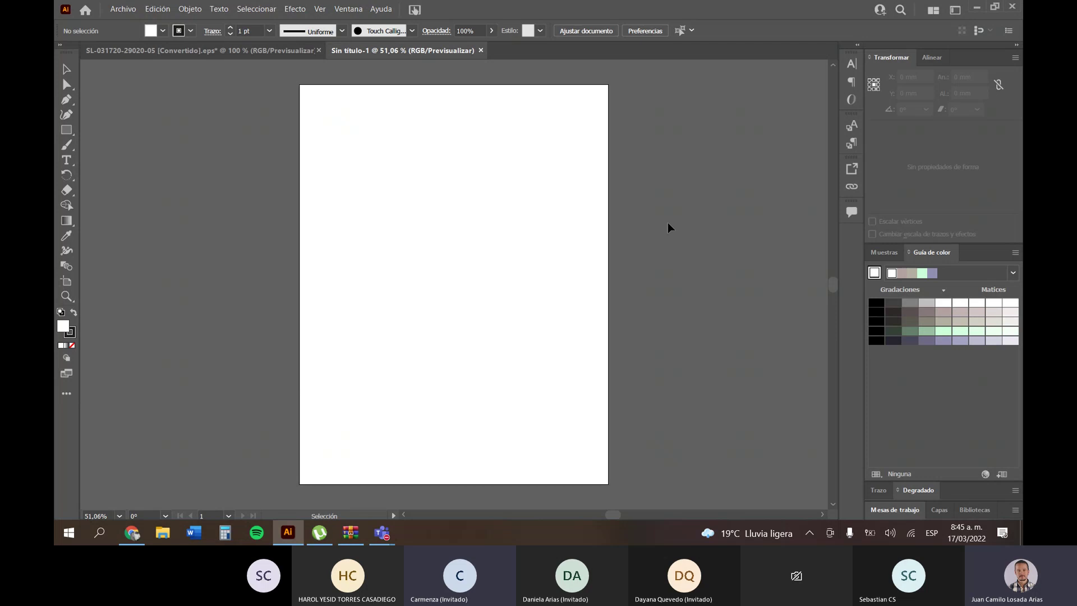
# Show the Color panel and compare it with the Color section of Material_Paneles.pdf in Chrome before returning to Illustrator.
pyautogui.press('F6')
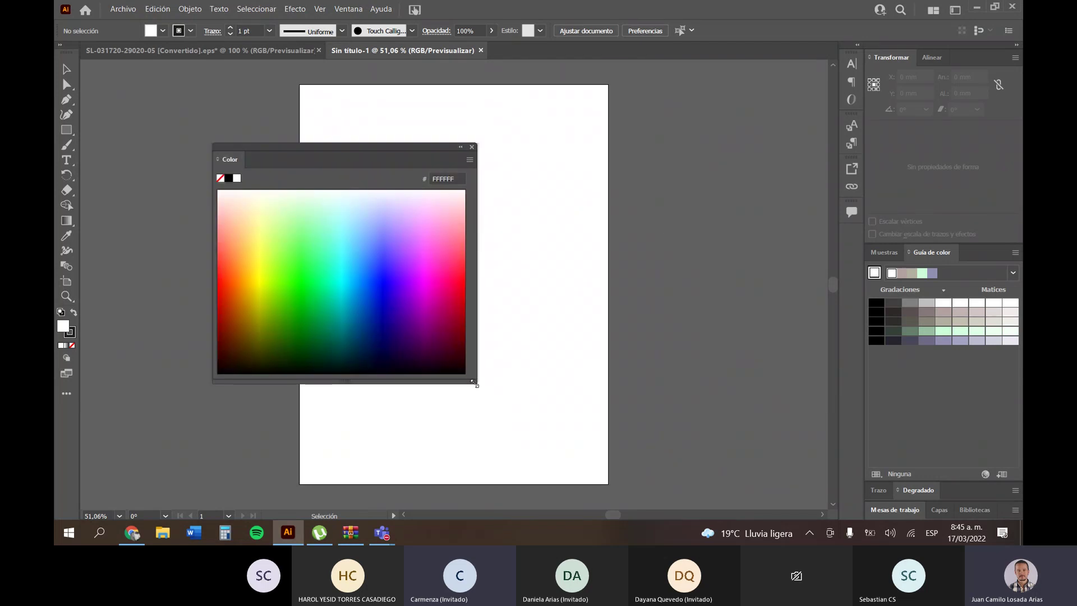
pyautogui.click(134, 536)
pyautogui.click(133, 536)
pyautogui.click(133, 535)
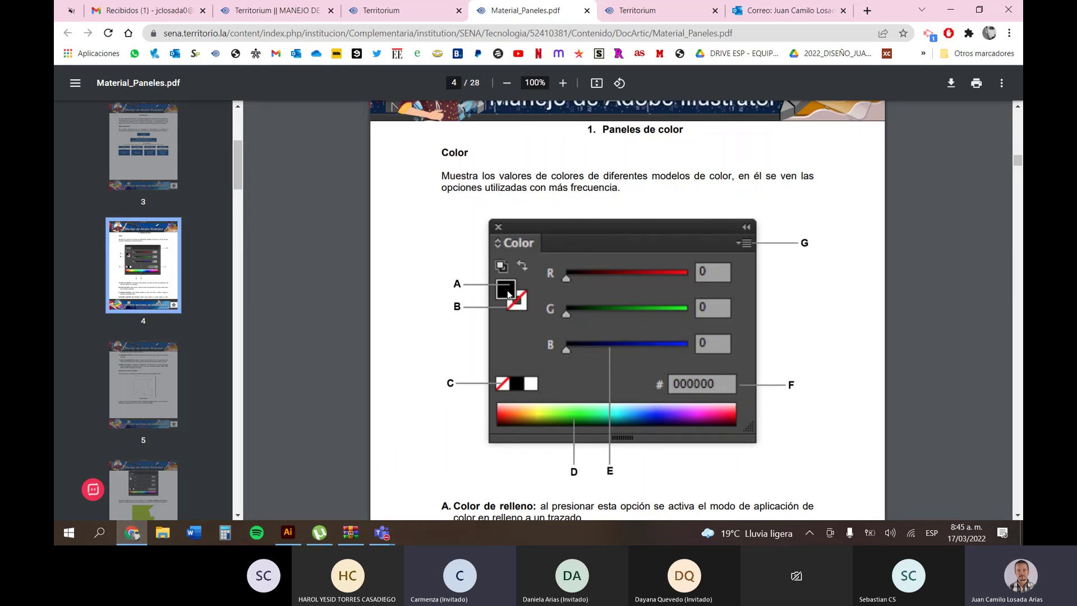
pyautogui.click(296, 536)
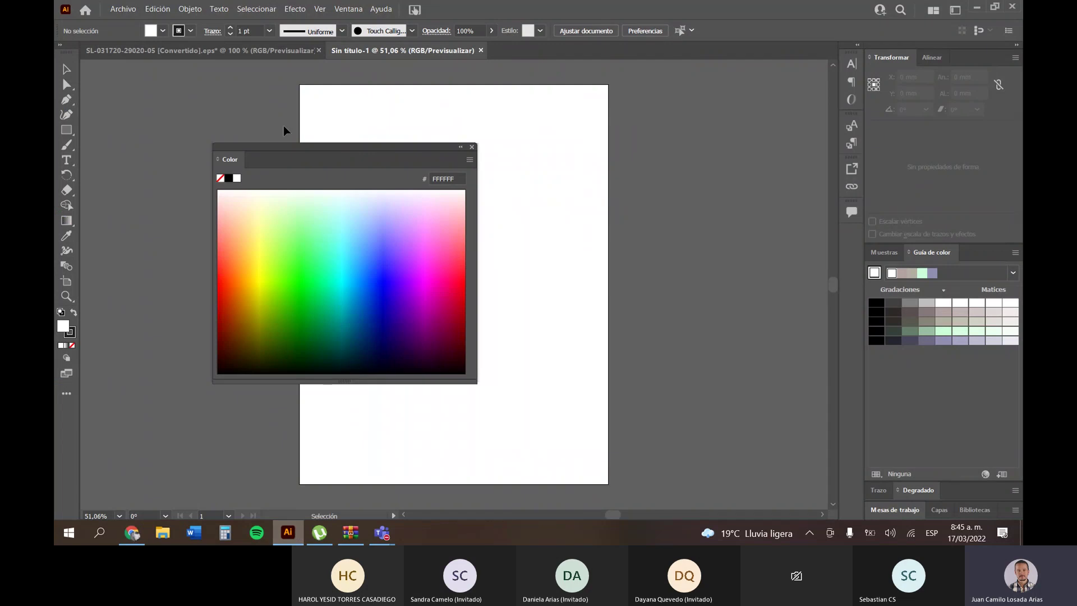
# Move the Color panel over the artboard's right edge and choose orange FFAF32 as the fill colour from the spectrum.
pyautogui.moveTo(358, 144); pyautogui.dragTo(718, 95)
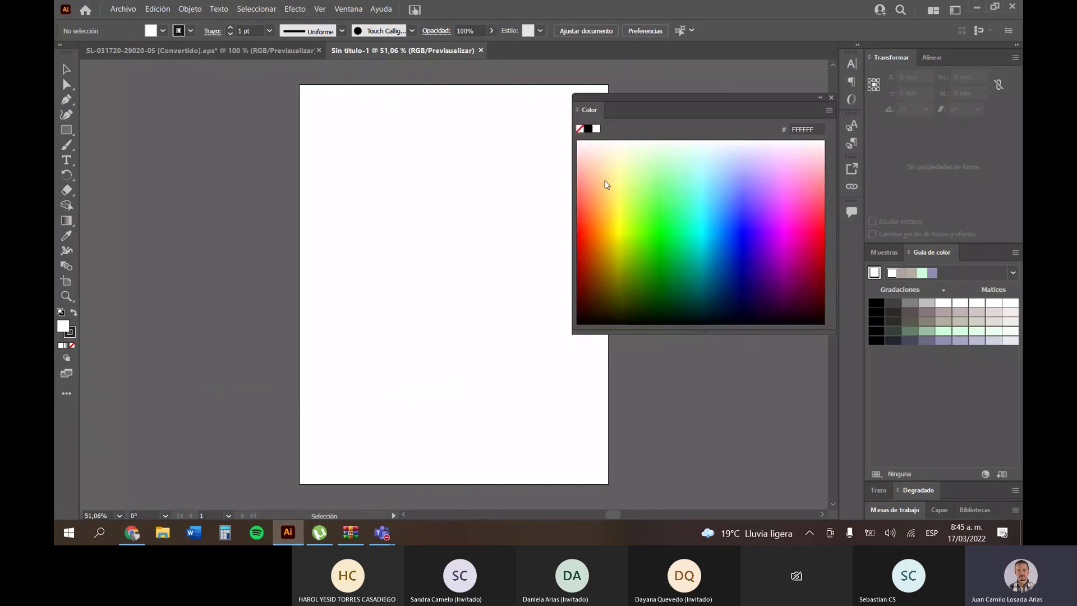
pyautogui.moveTo(617, 180); pyautogui.dragTo(763, 230)
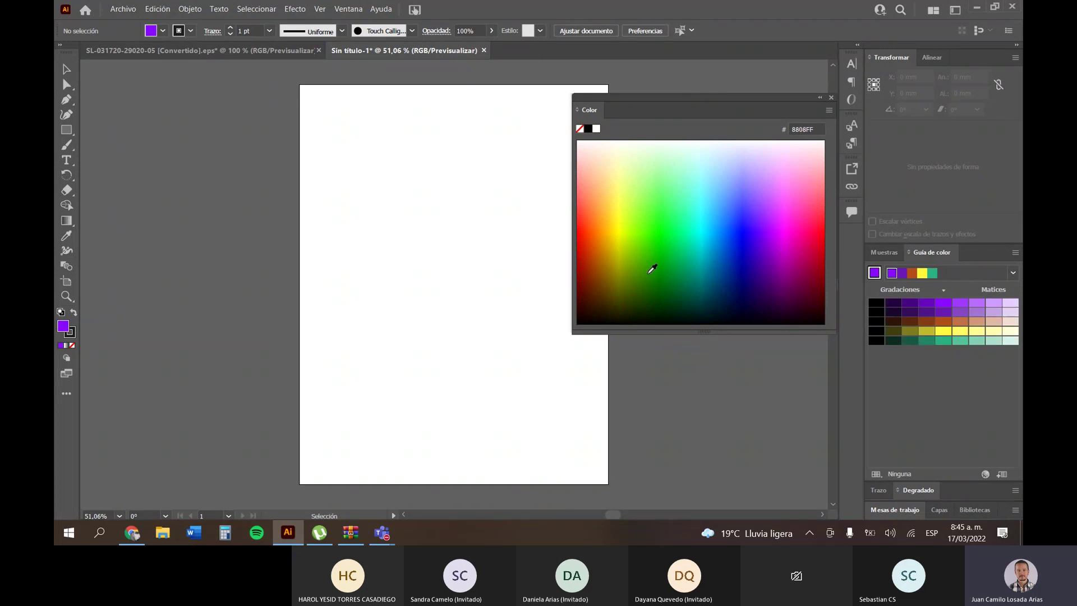
pyautogui.moveTo(652, 269); pyautogui.dragTo(598, 213)
# Draw a tilted hexagon with a radius of about 55 mm in the upper half of the artboard.
pyautogui.click(66, 68)
pyautogui.moveTo(72, 134); pyautogui.dragTo(131, 175)
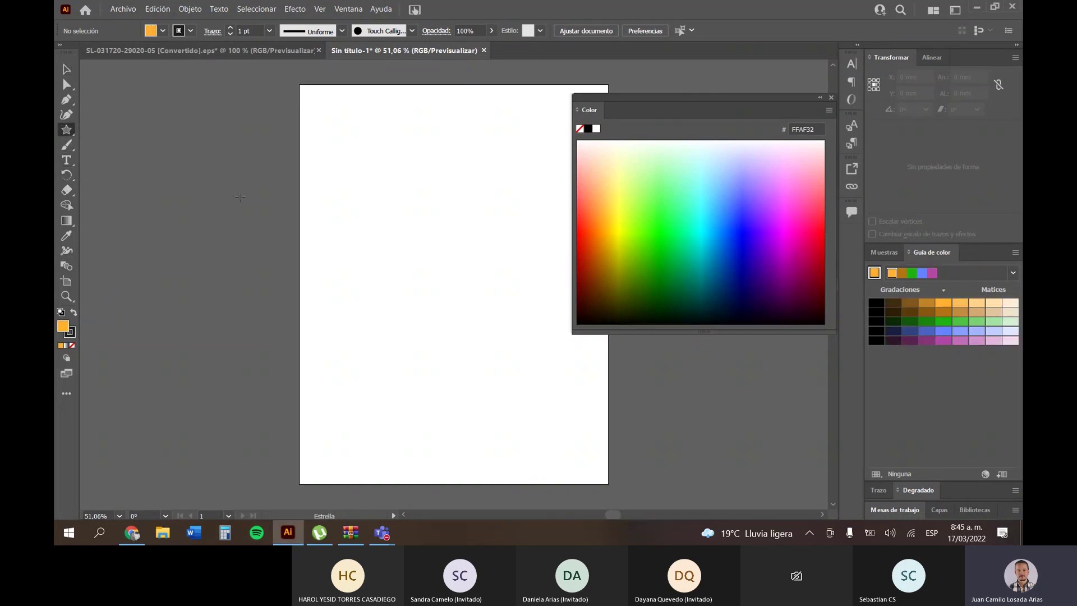
pyautogui.moveTo(73, 132); pyautogui.dragTo(129, 160)
pyautogui.moveTo(354, 191)
pyautogui.mouseDown()
pyautogui.moveTo(493, 301)
pyautogui.moveTo(428, 215)
pyautogui.mouseUp()
pyautogui.press('v')
pyautogui.moveTo(338, 186); pyautogui.dragTo(432, 254)
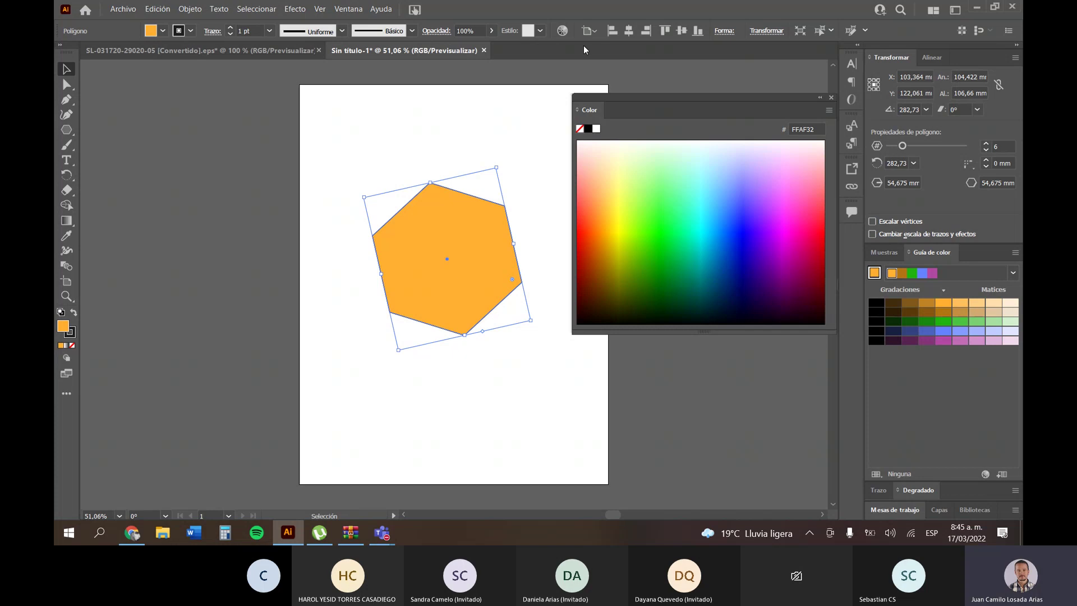
# Fill the hexagon with the orange-red swatch E94E1B, and replace it with mint green B4FFD3 from the colour spectrum.
pyautogui.click(162, 30)
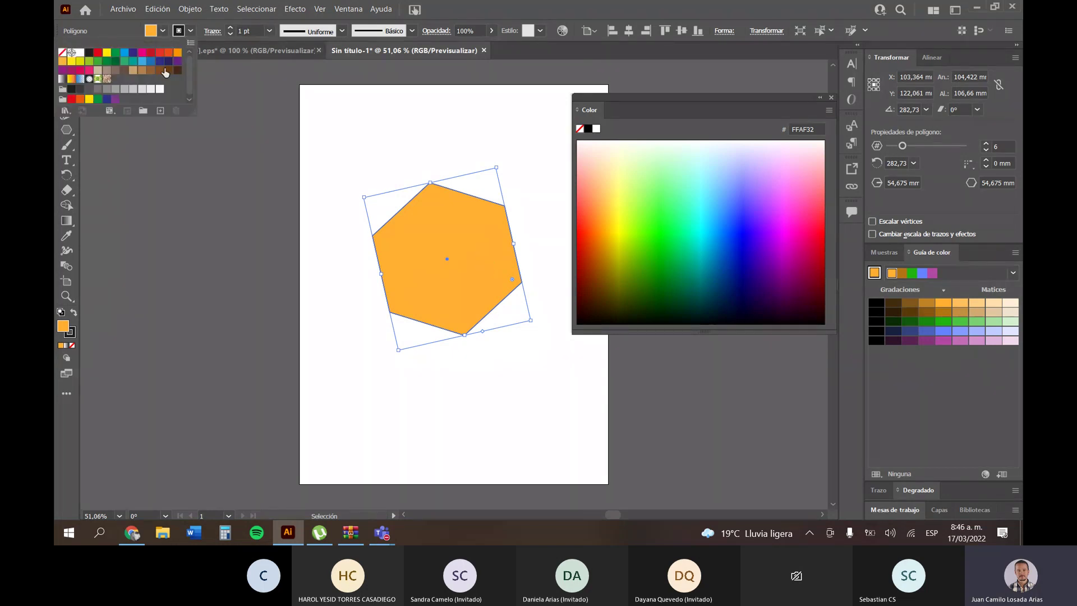
pyautogui.click(168, 55)
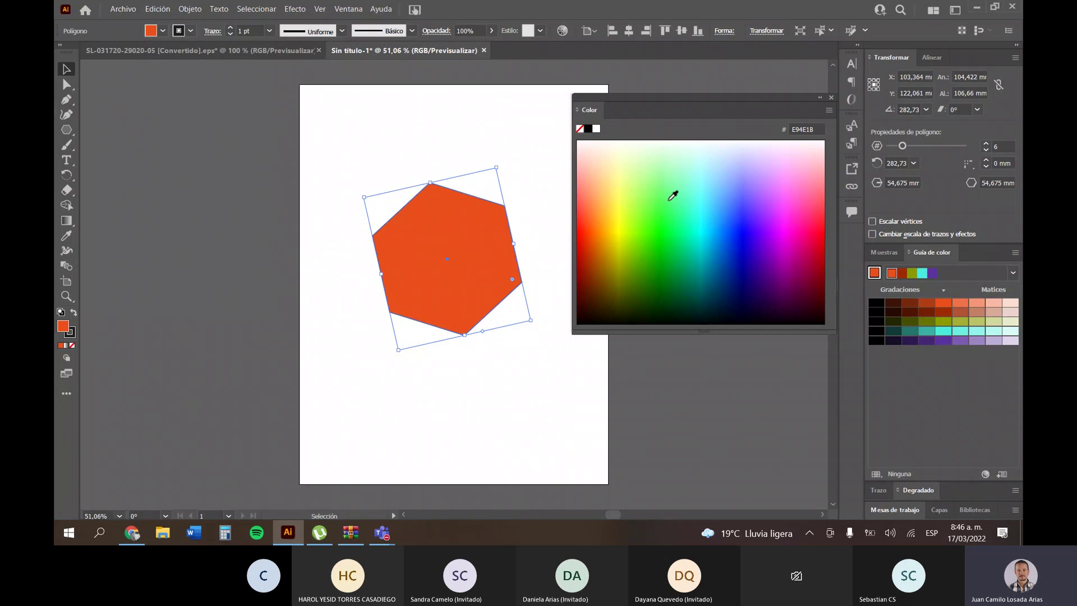
pyautogui.click(725, 290)
pyautogui.moveTo(727, 288); pyautogui.dragTo(664, 153)
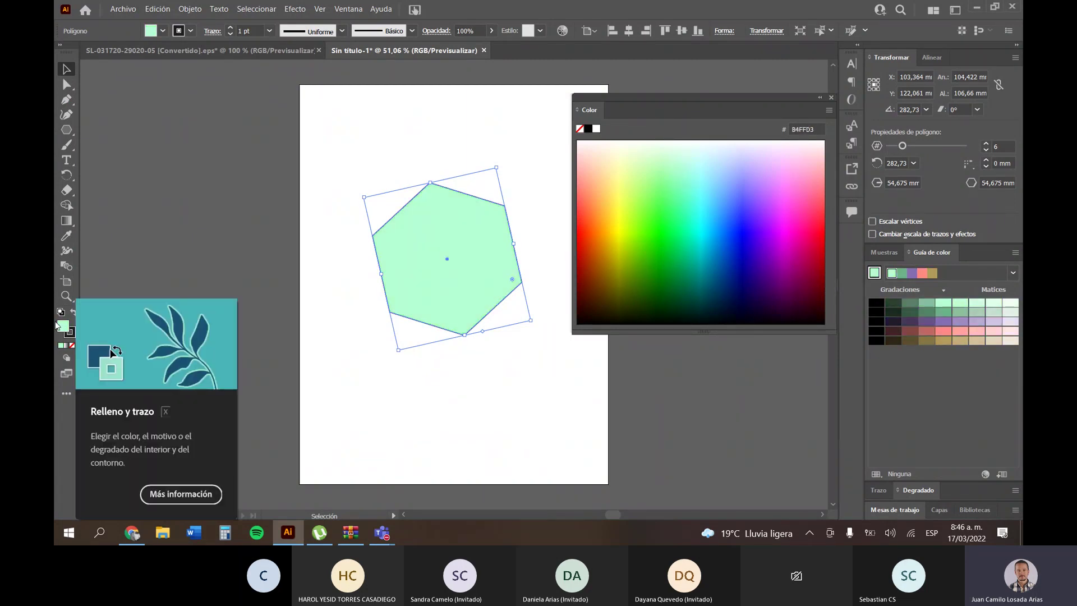
pyautogui.doubleClick(64, 327)
pyautogui.moveTo(454, 268)
pyautogui.mouseDown()
pyautogui.moveTo(461, 255)
pyautogui.moveTo(516, 284)
pyautogui.moveTo(516, 184)
pyautogui.mouseUp()
pyautogui.click(672, 205)
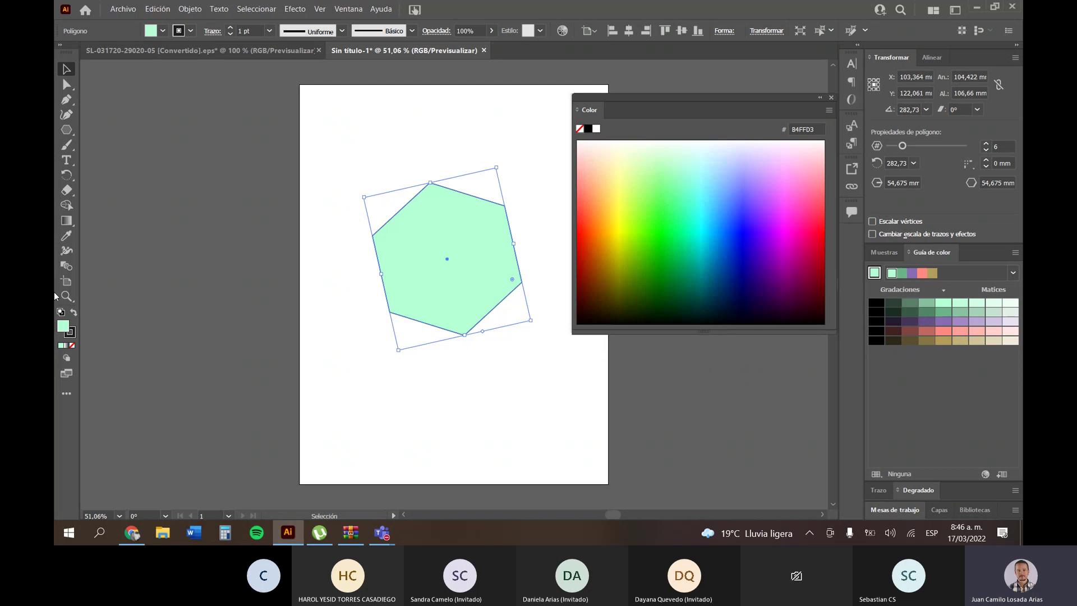
# Set the hexagon's stroke colour to purple A266FF from the colour spectrum.
pyautogui.click(73, 335)
pyautogui.click(761, 185)
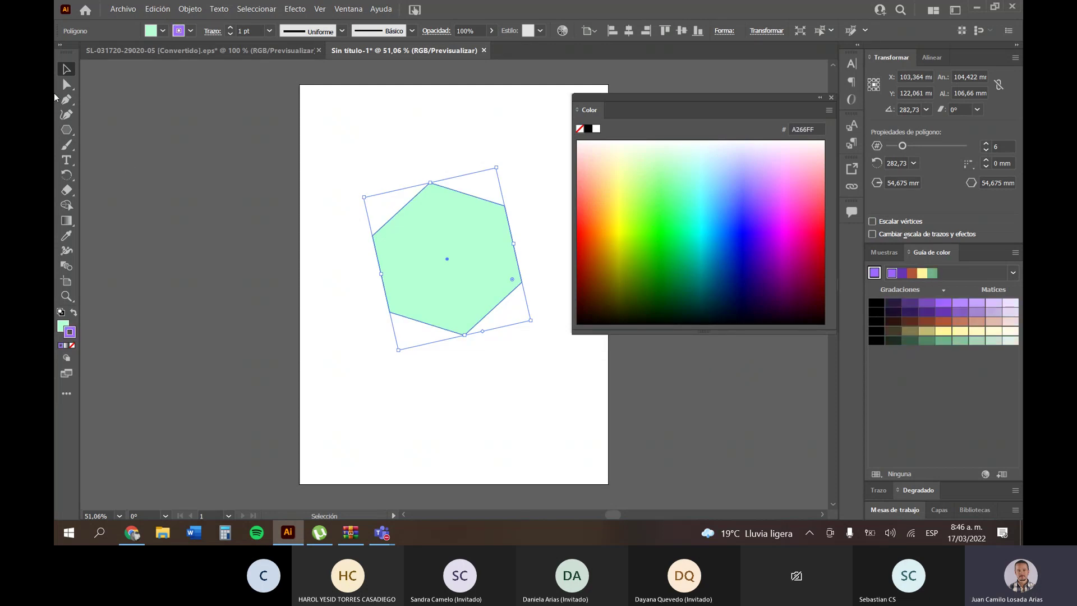
# Enlarge the hexagon to a radius of about 70 mm and move it down towards the artboard's left edge.
pyautogui.keyDown('shift'); pyautogui.click(468, 247); pyautogui.keyUp('shift')
pyautogui.click(468, 248)
pyautogui.moveTo(497, 168); pyautogui.dragTo(525, 116)
pyautogui.moveTo(487, 200); pyautogui.dragTo(429, 247)
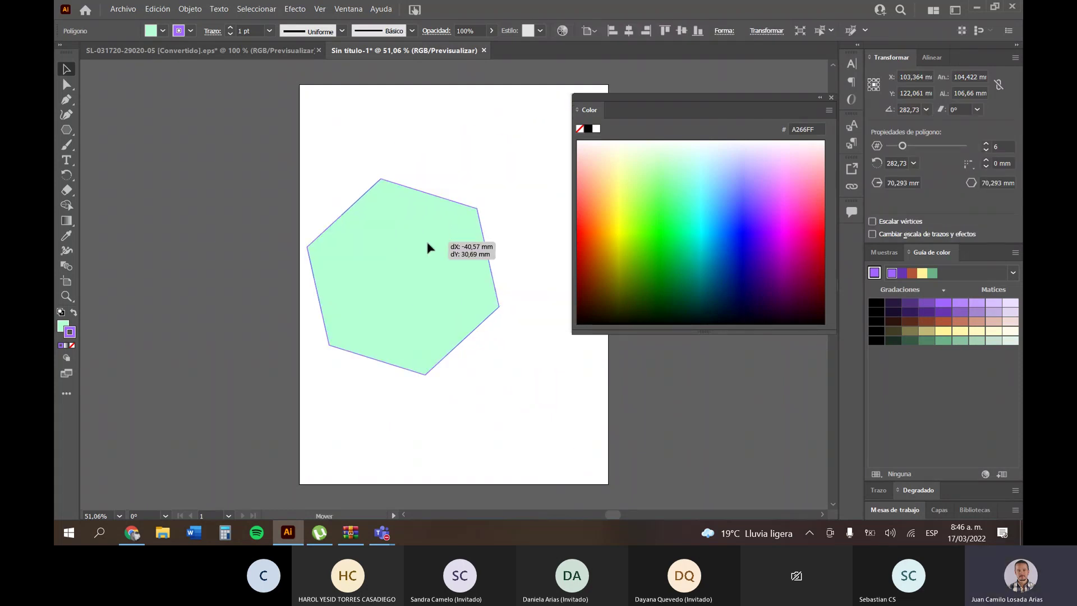
pyautogui.click(449, 120)
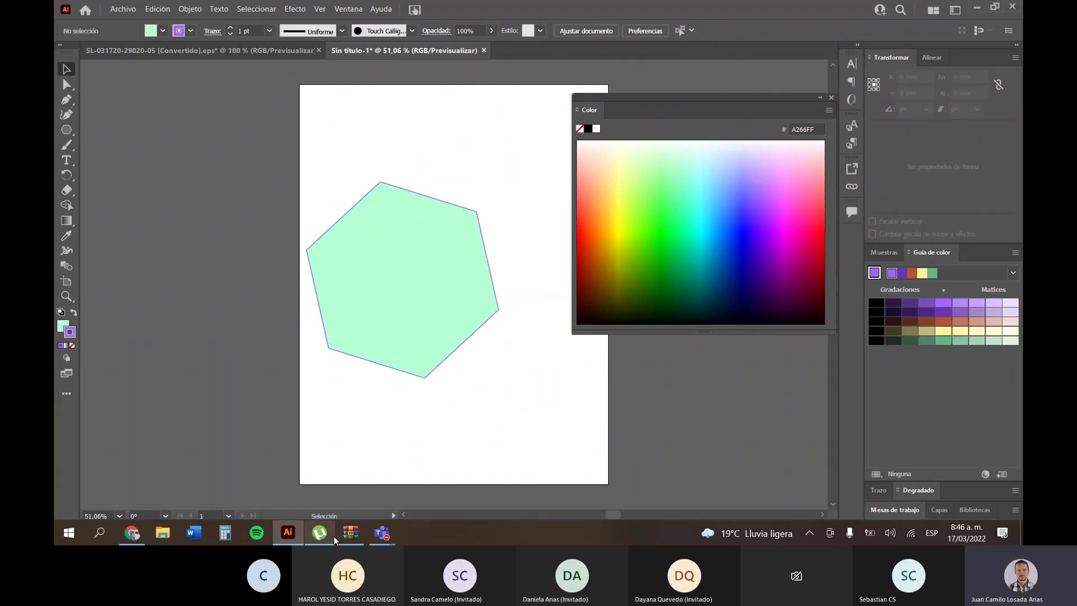
# Switch to Material_Paneles.pdf in Chrome and read from the Color section to the Degradado panel structure on page 7.
pyautogui.click(133, 533)
pyautogui.scroll(-4, 527, 334)
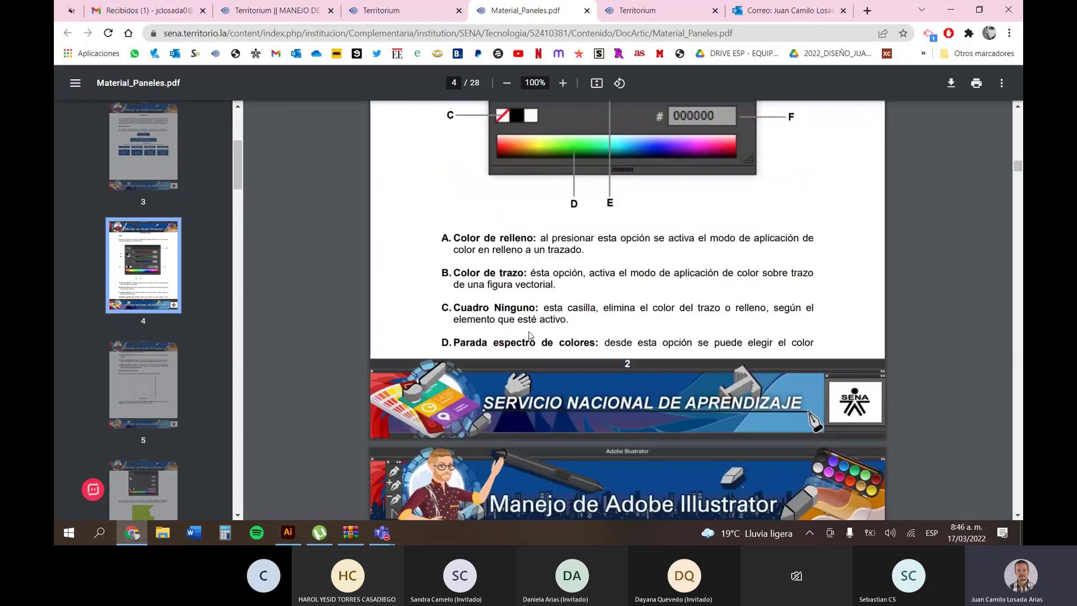
pyautogui.scroll(-15, 530, 335)
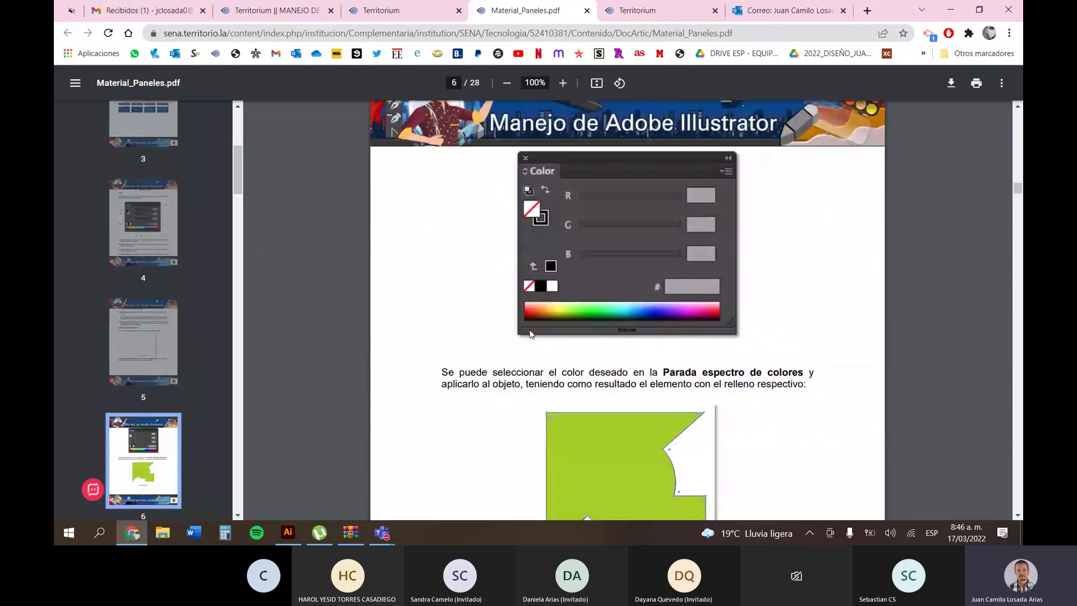
pyautogui.scroll(-5, 530, 333)
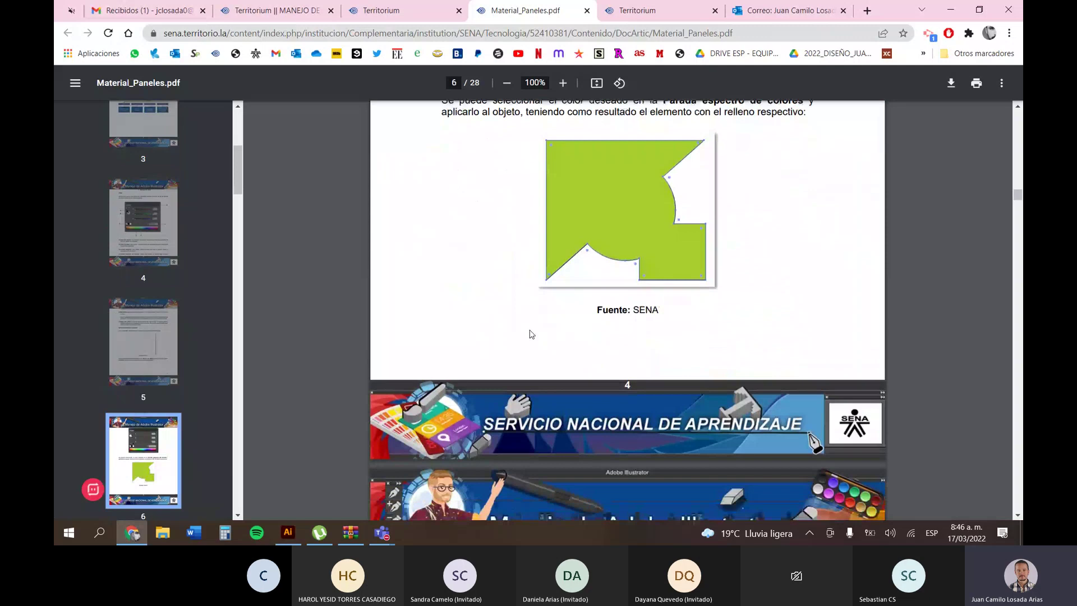
pyautogui.scroll(-5, 530, 333)
pyautogui.scroll(-3, 530, 335)
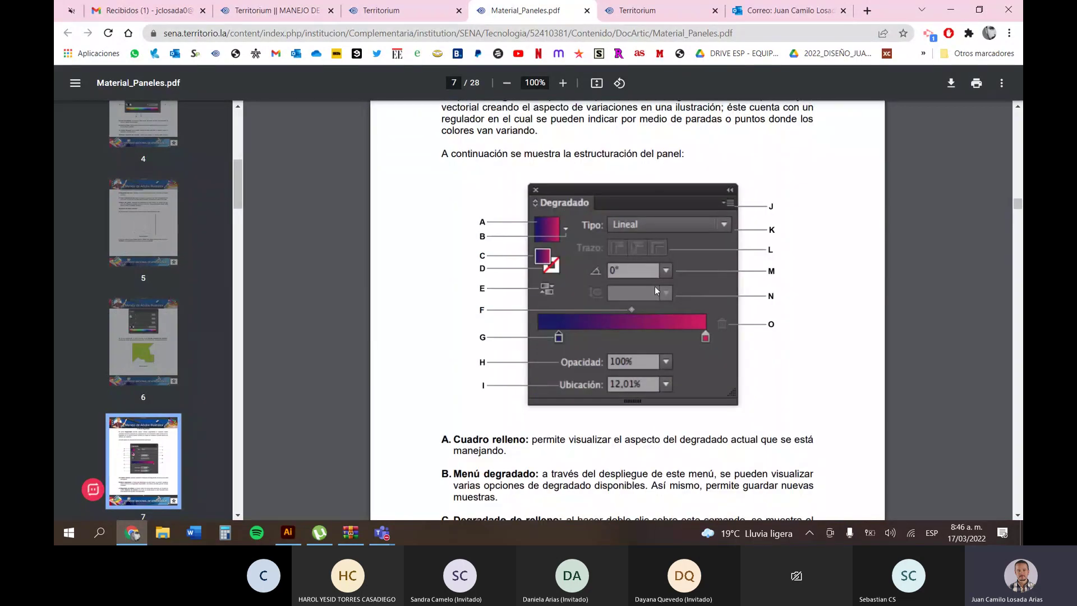
pyautogui.scroll(1, 694, 306)
# Switch back to Illustrator and apply a white-to-black linear gradient to the hexagon's fill.
pyautogui.click(288, 531)
pyautogui.click(428, 228)
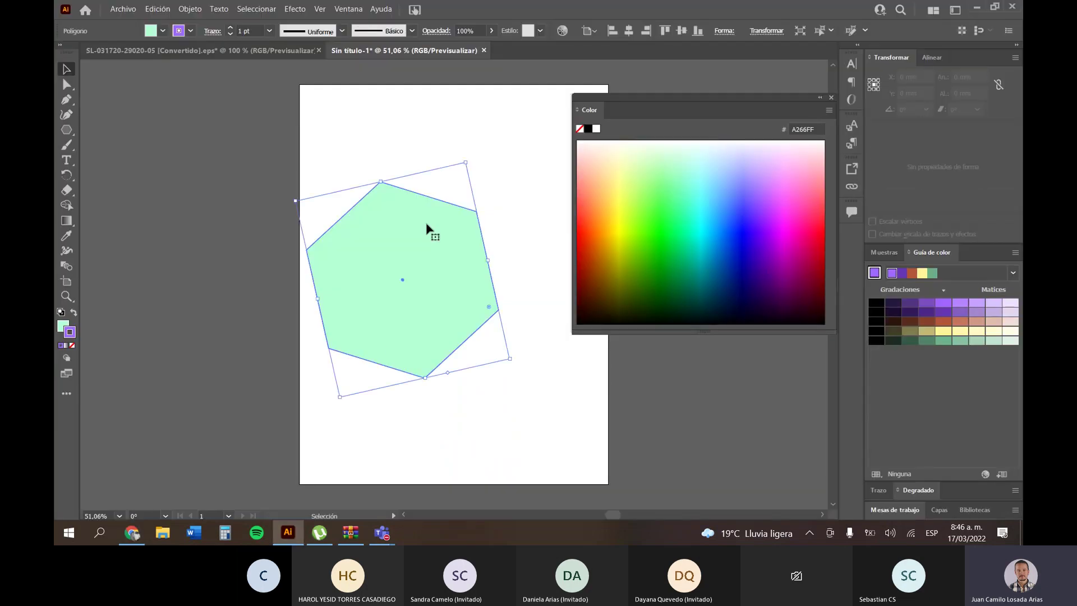
pyautogui.click(62, 325)
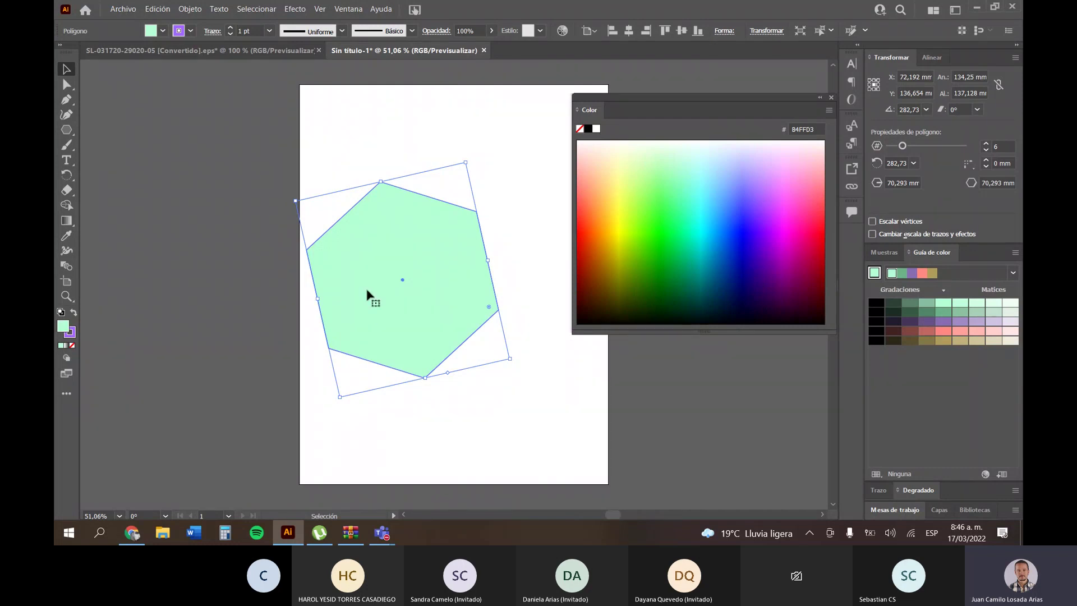
pyautogui.click(66, 348)
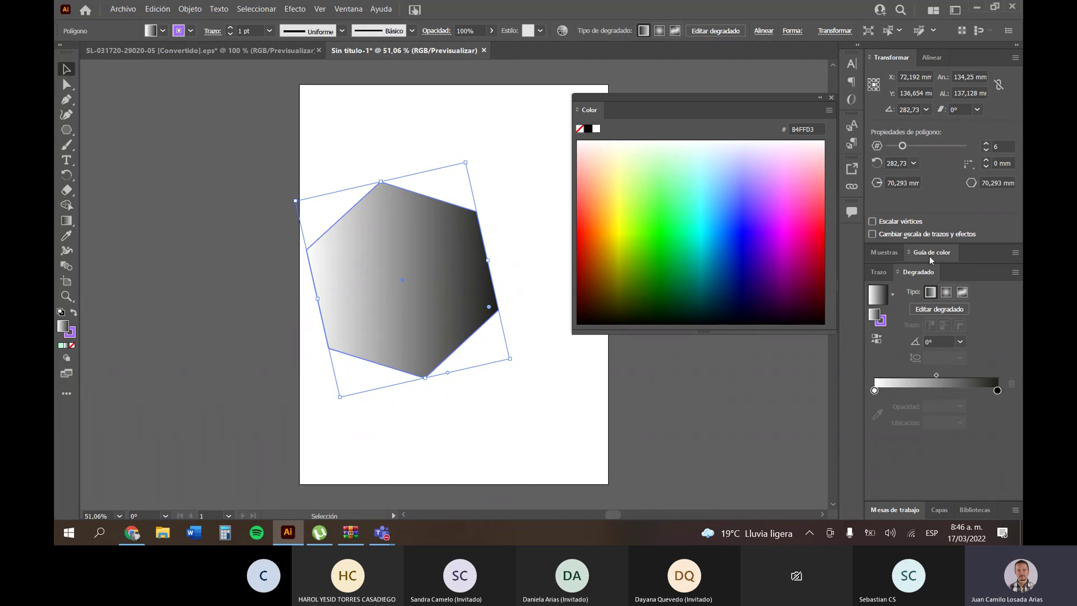
# Undock the Degradado (Gradient) panel and float it in the empty area beside the artboard's left edge.
pyautogui.moveTo(920, 272); pyautogui.dragTo(181, 118)
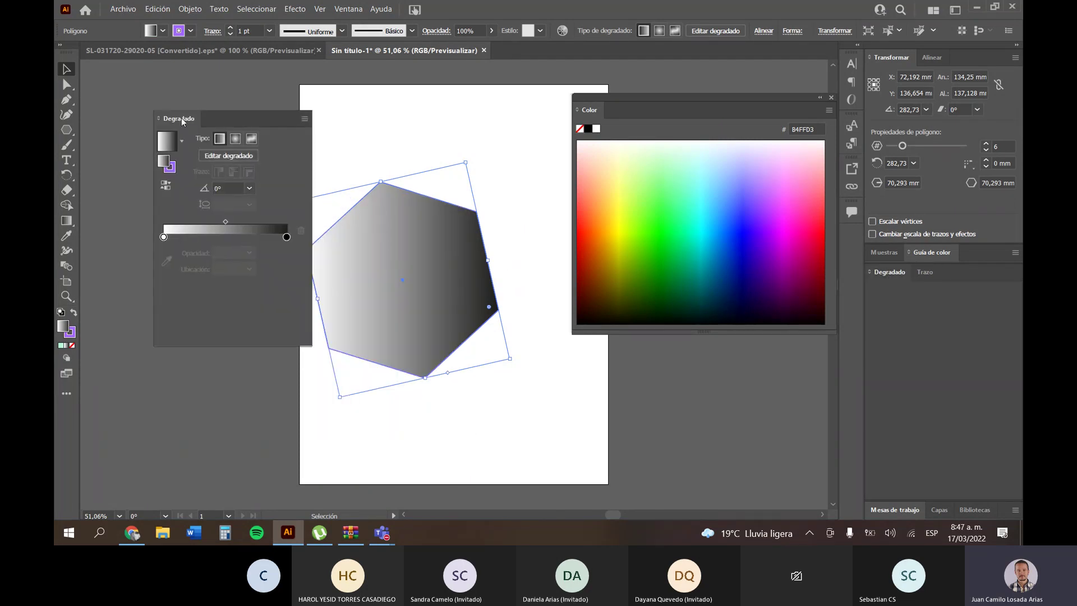
pyautogui.click(306, 106)
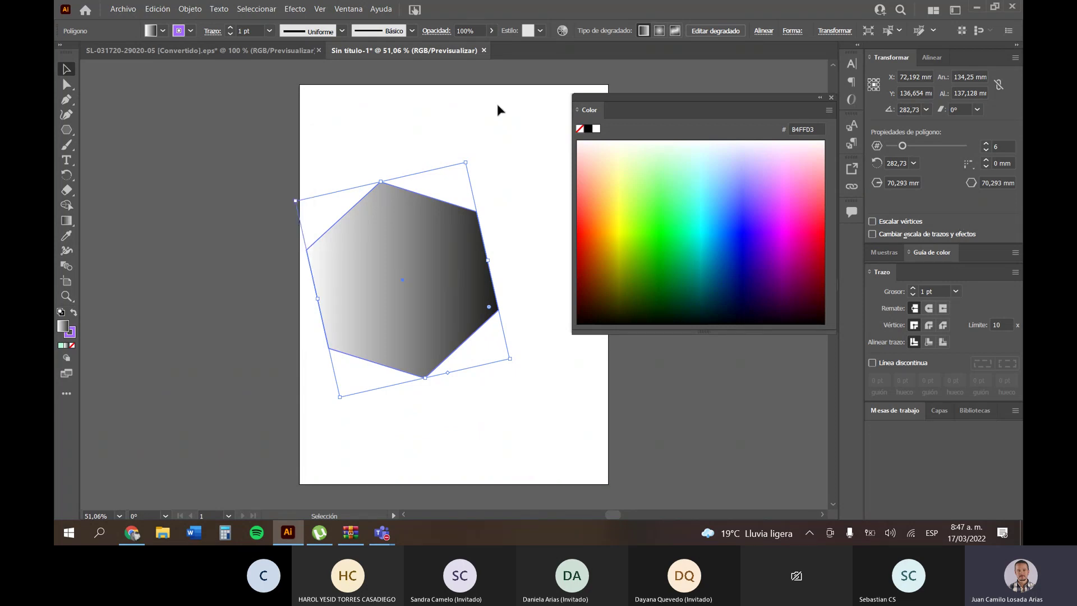
pyautogui.click(348, 9)
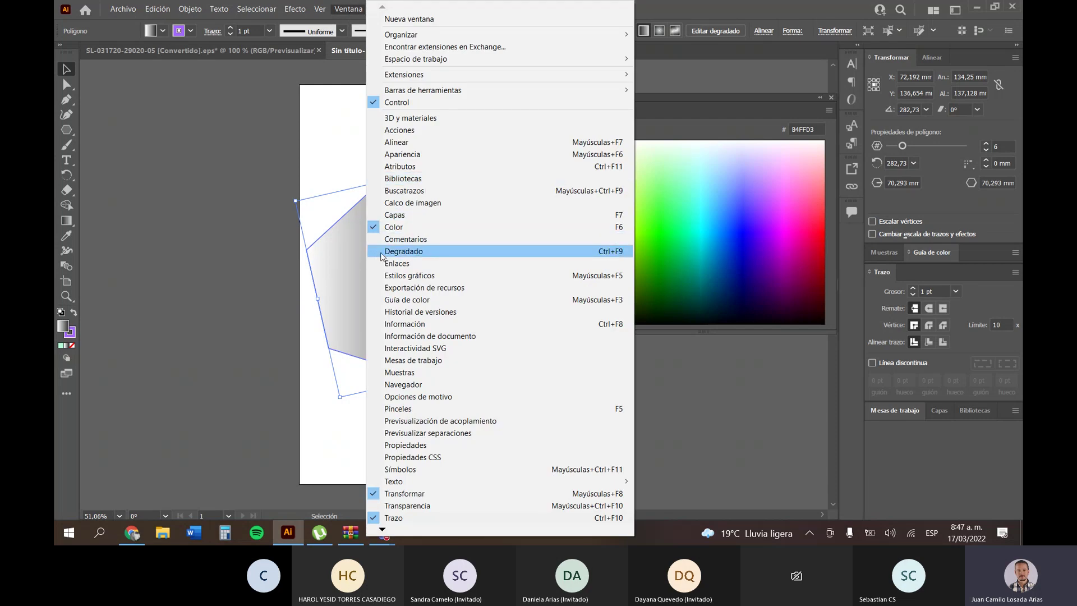
pyautogui.click(401, 252)
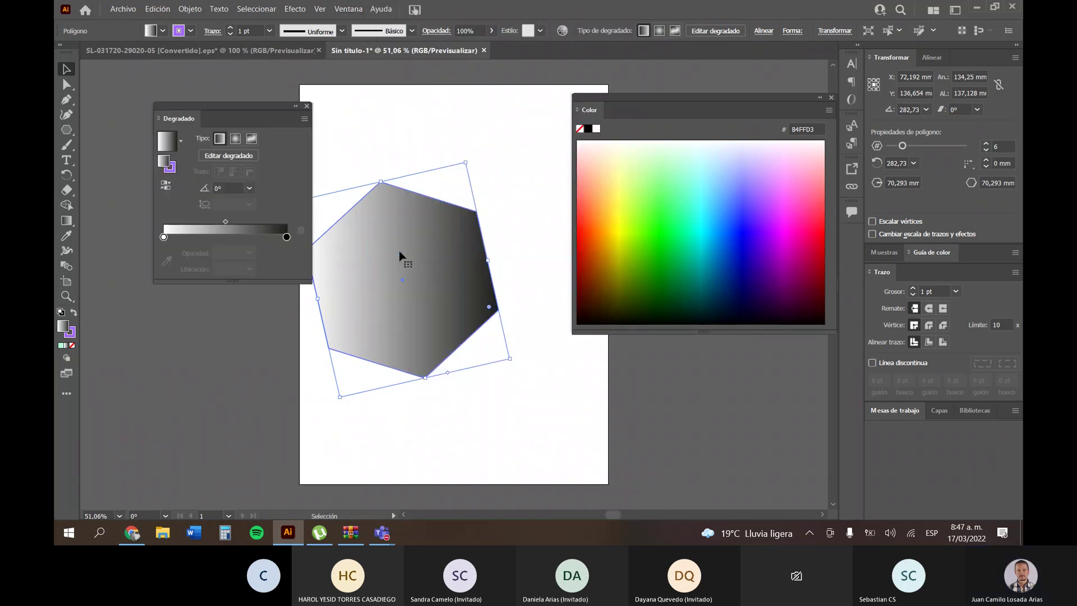
pyautogui.moveTo(227, 116); pyautogui.dragTo(189, 116)
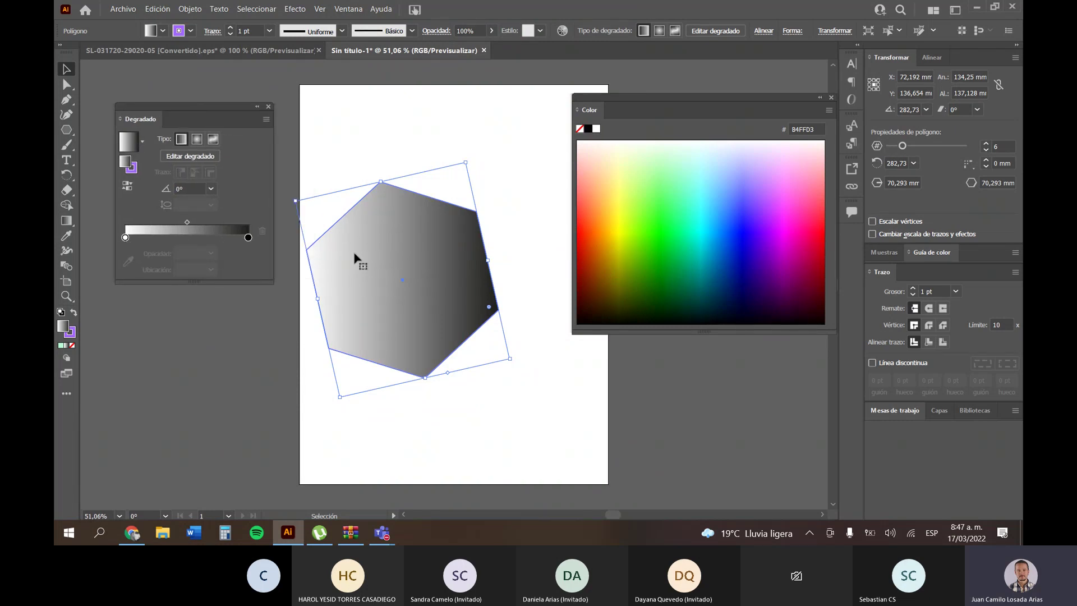
# Try the radial and freeform gradient types on the hexagon's fill, and return it to linear.
pyautogui.click(194, 142)
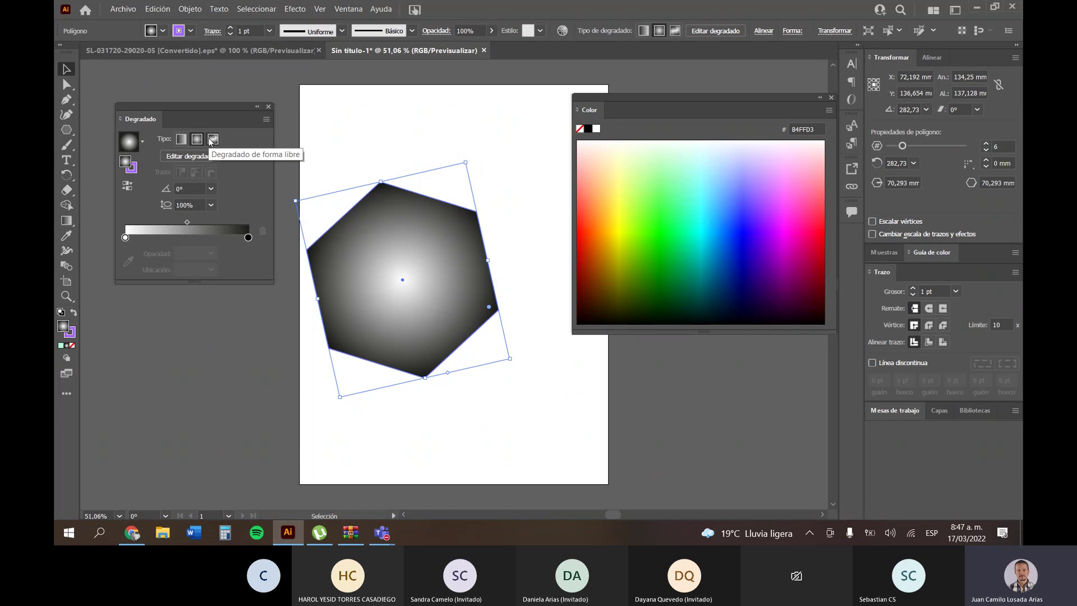
pyautogui.click(210, 140)
pyautogui.click(203, 140)
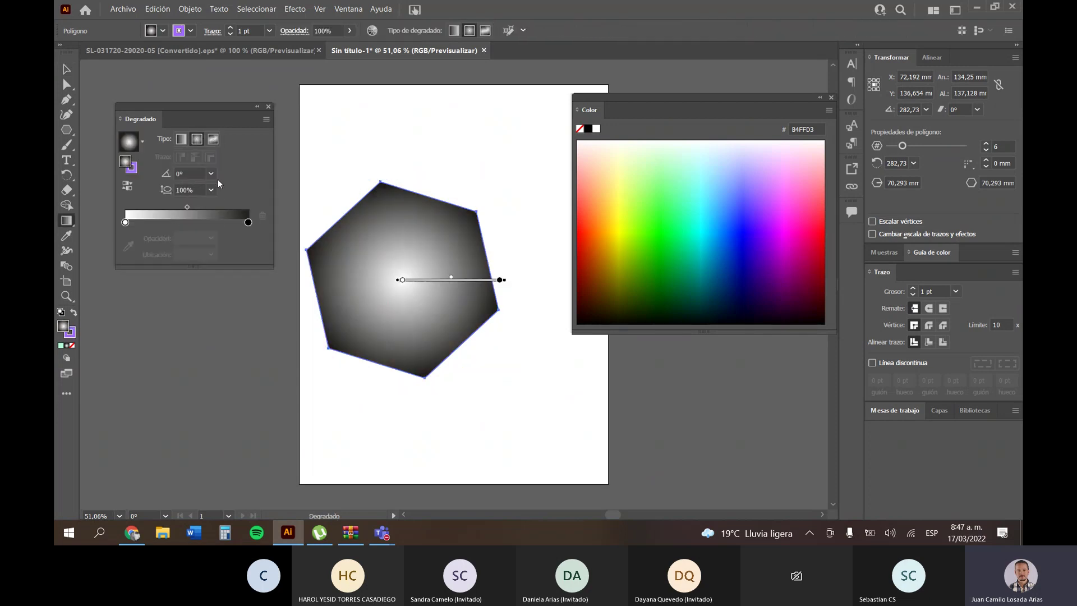
pyautogui.click(181, 139)
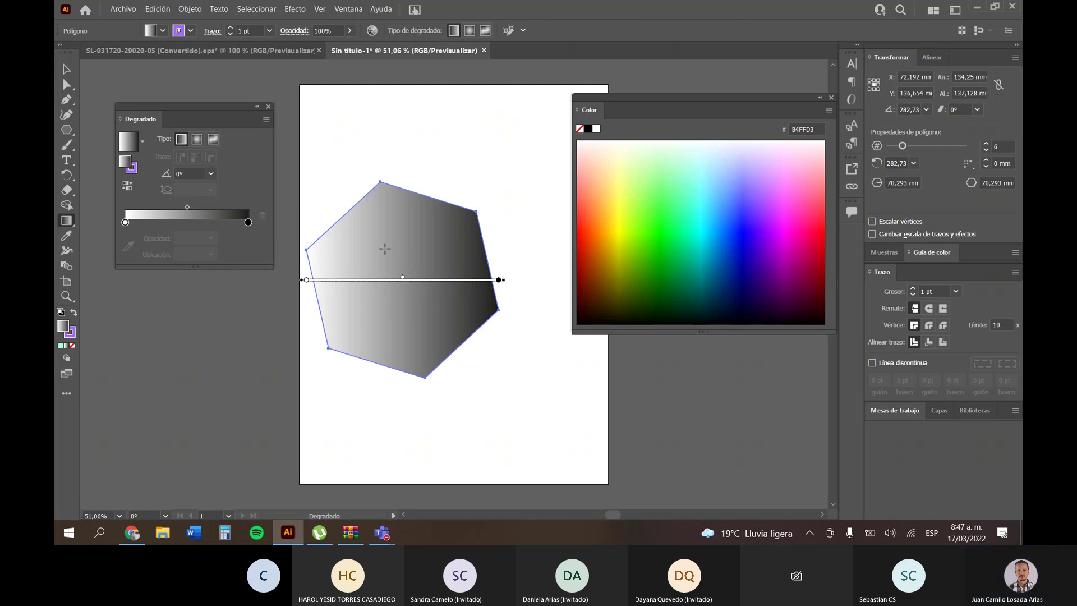
# Try a gradient angle of 150° on the hexagon's fill and settle on 120°.
pyautogui.click(211, 174)
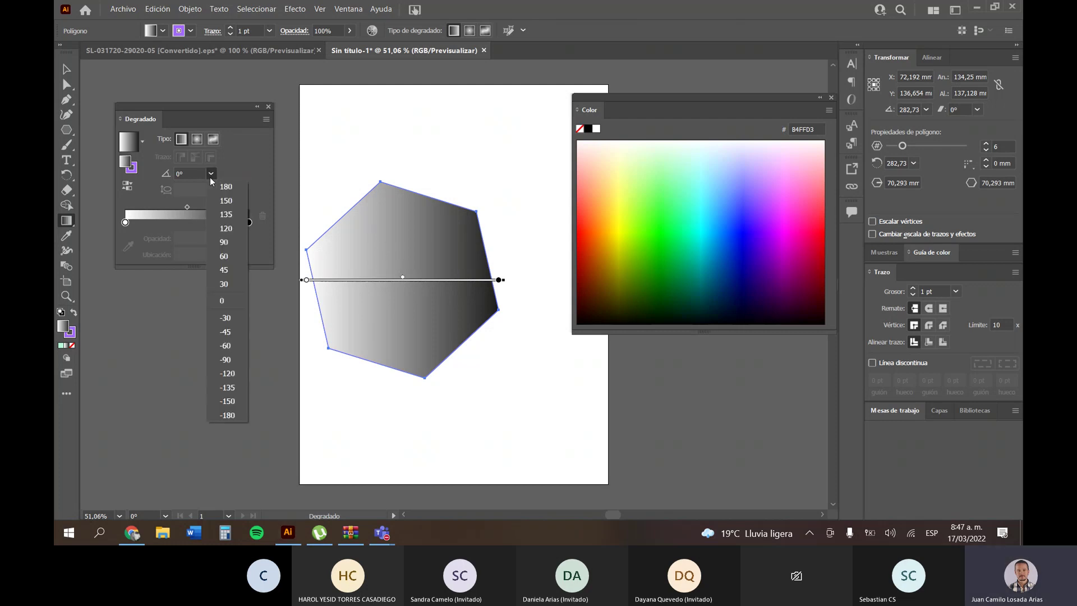
pyautogui.click(220, 210)
pyautogui.click(212, 173)
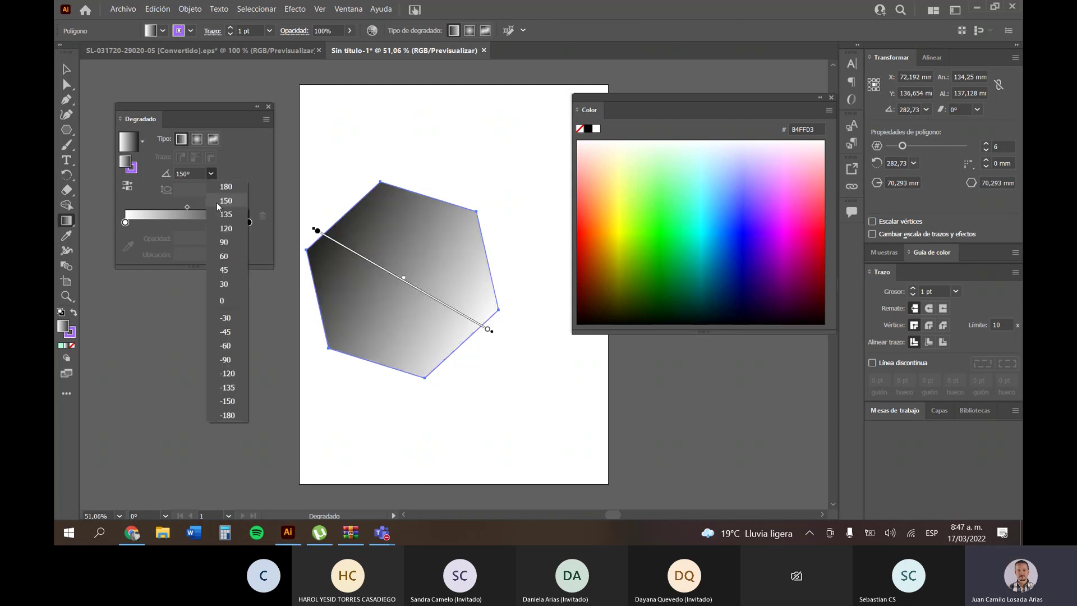
pyautogui.click(225, 231)
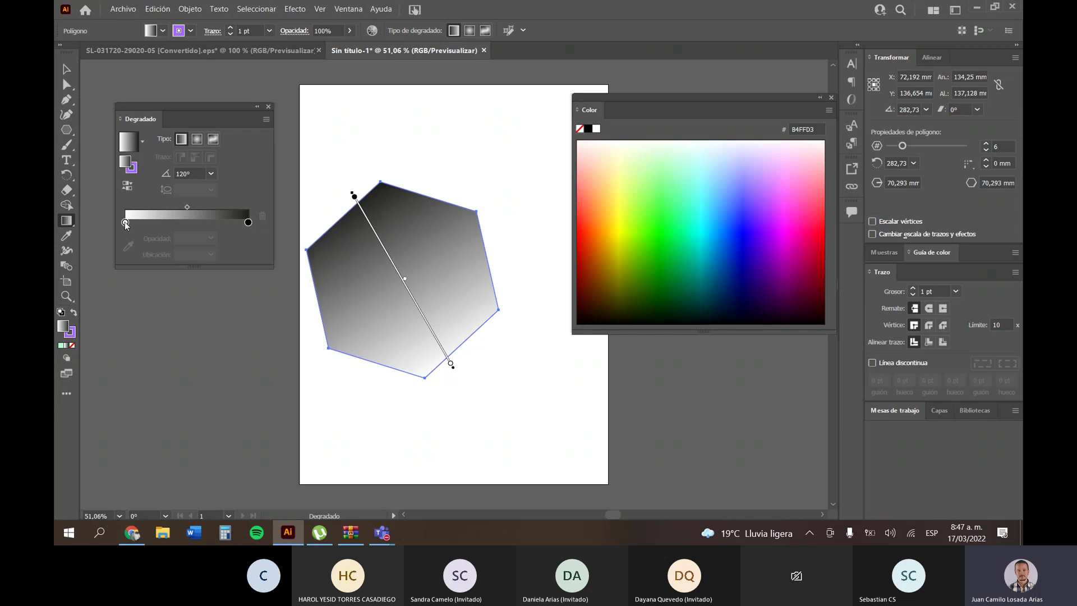
# Inspect the gradient's white and black stops, and shift its midpoint towards the black stop to about 73%.
pyautogui.click(125, 222)
pyautogui.click(248, 222)
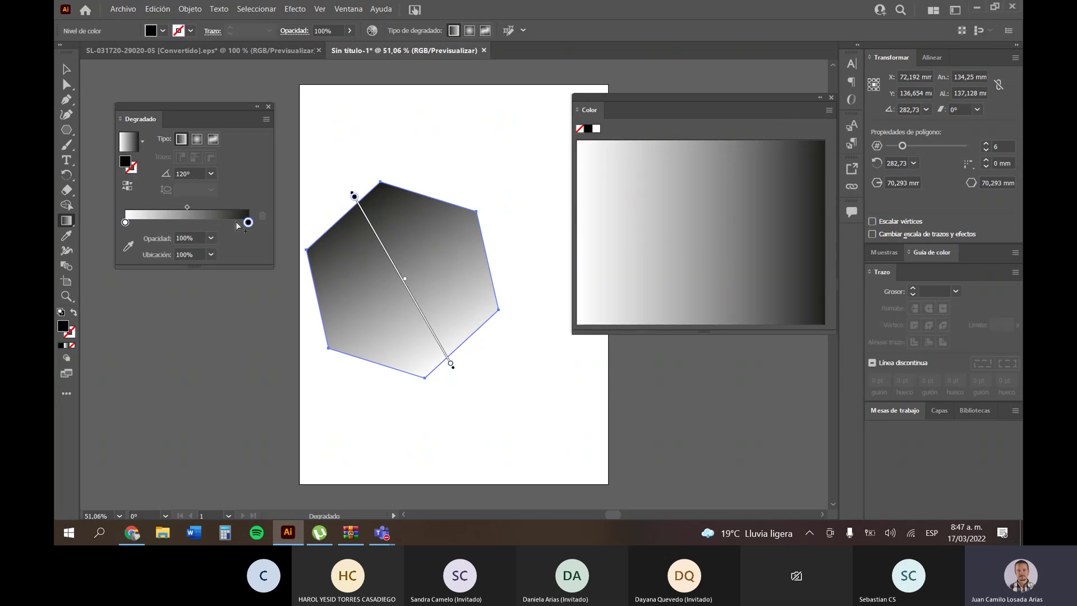
pyautogui.click(187, 206)
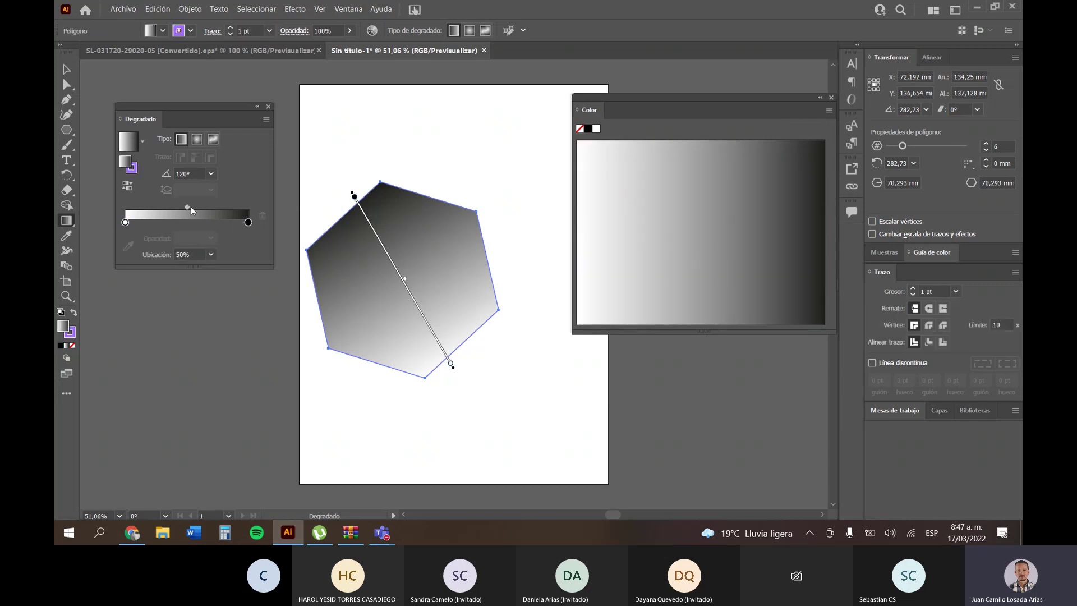
pyautogui.moveTo(187, 207); pyautogui.dragTo(216, 209)
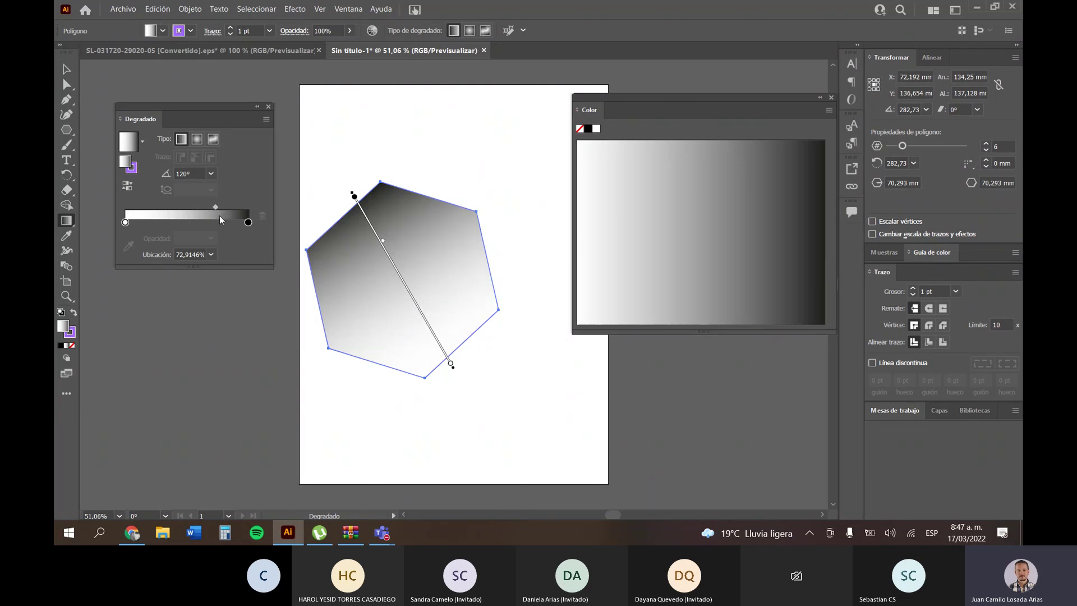
# Shift the gradient's midpoint close to the white stop and inspect the black stop's swatches and colour mixer.
pyautogui.moveTo(214, 205); pyautogui.dragTo(137, 207)
pyautogui.click(248, 223)
pyautogui.doubleClick(248, 223)
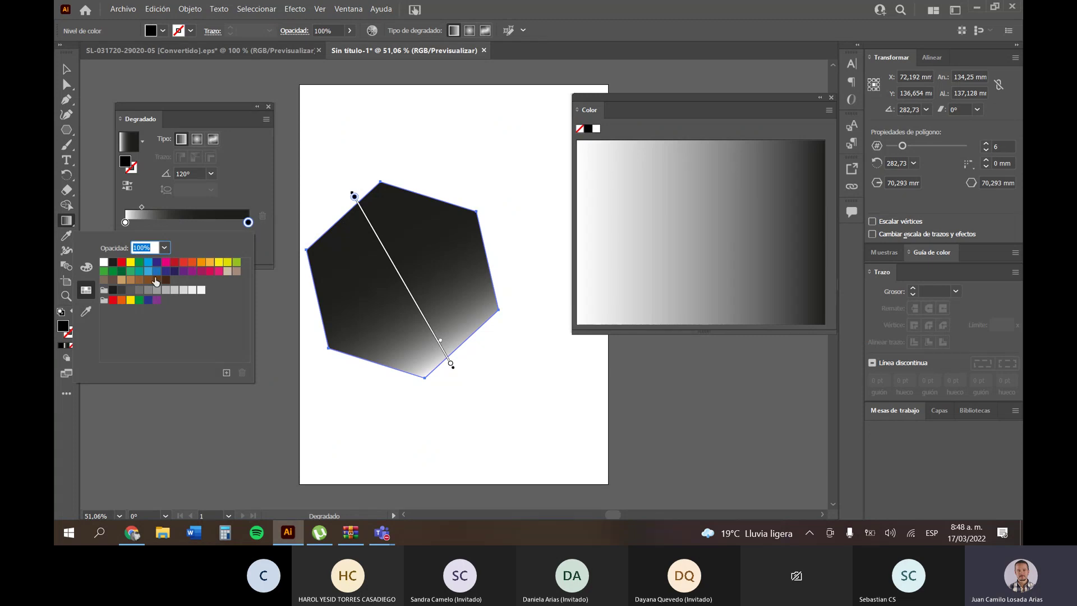
pyautogui.click(86, 268)
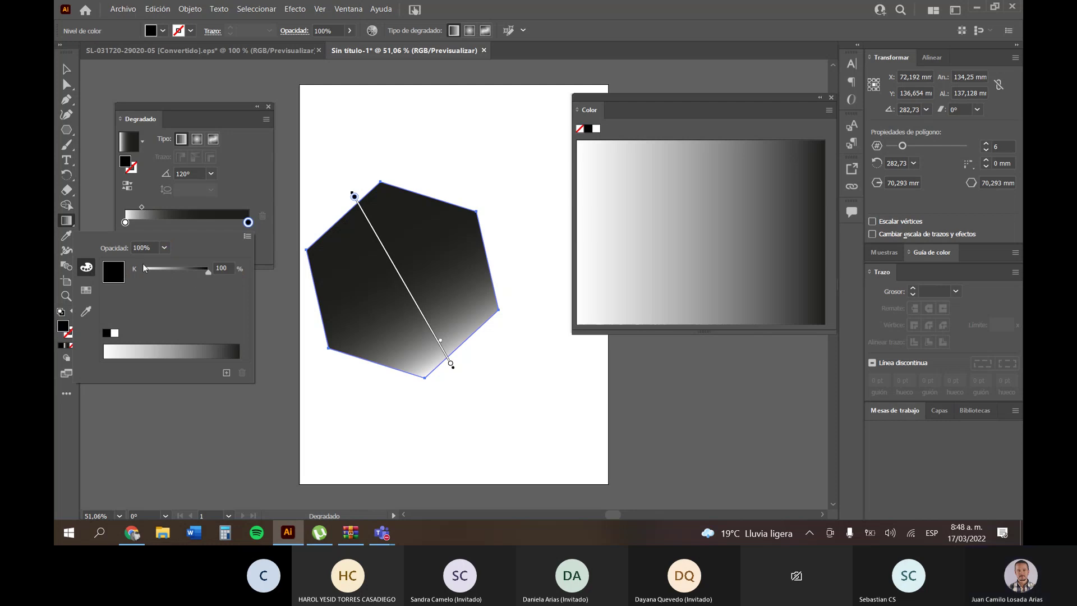
# Sample a dark grey from the Color panel's ramp for the gradient's black stop with the eyedropper.
pyautogui.click(87, 310)
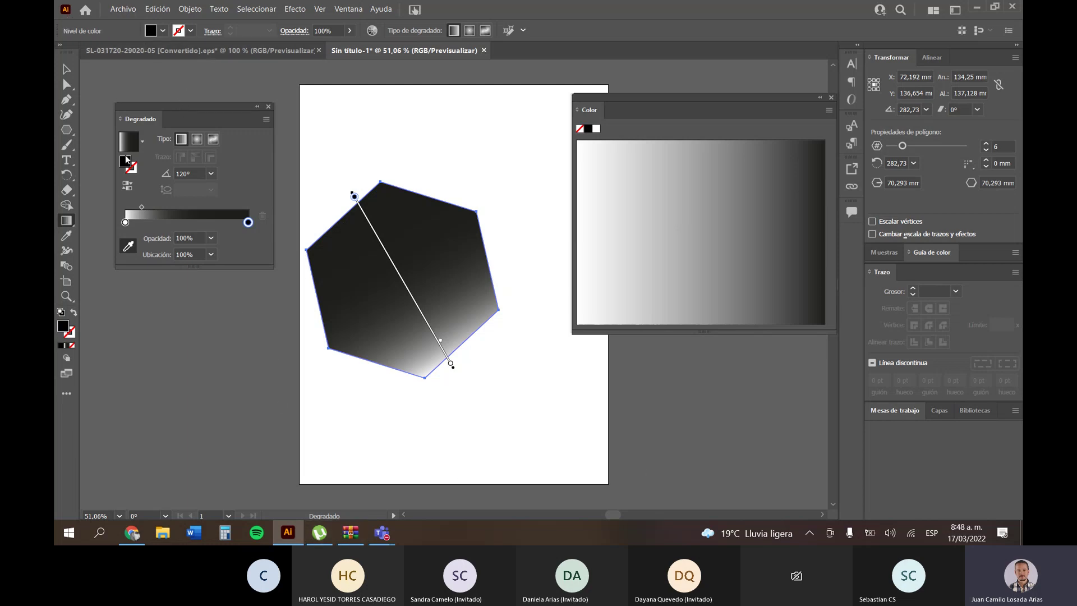
pyautogui.click(669, 268)
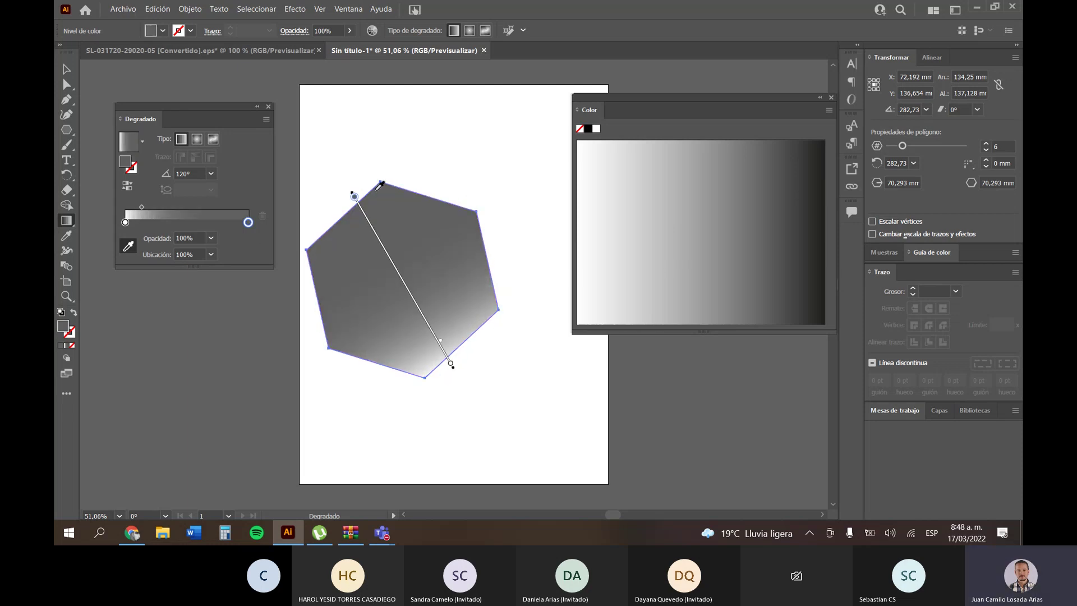
pyautogui.click(491, 143)
pyautogui.click(653, 281)
pyautogui.click(764, 153)
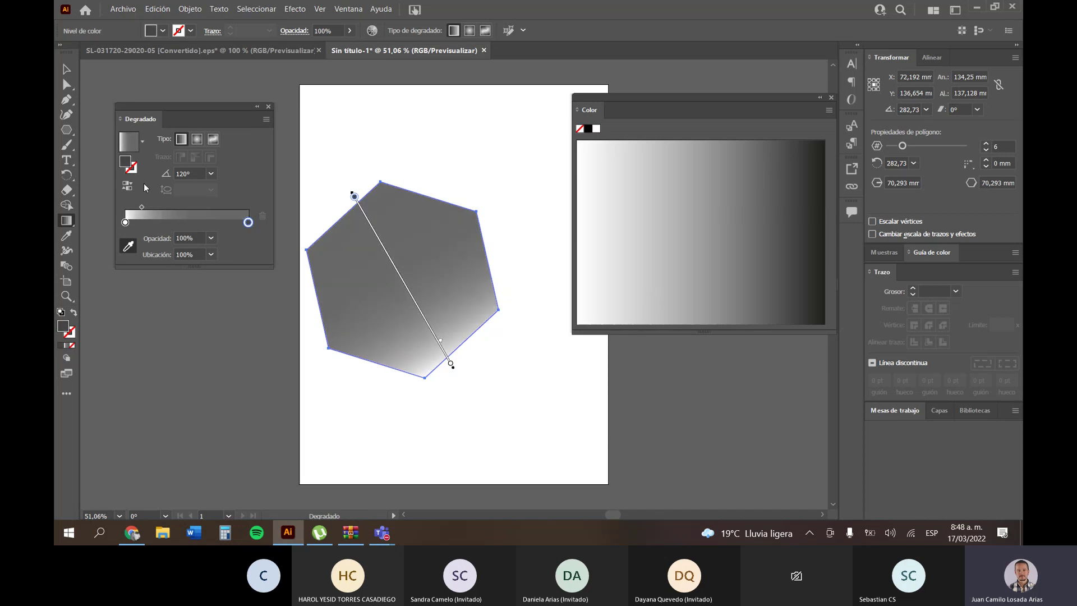
# Make the hexagon's gradient radial and recolour its outer stop with the light blue swatch 36A9E1.
pyautogui.click(196, 139)
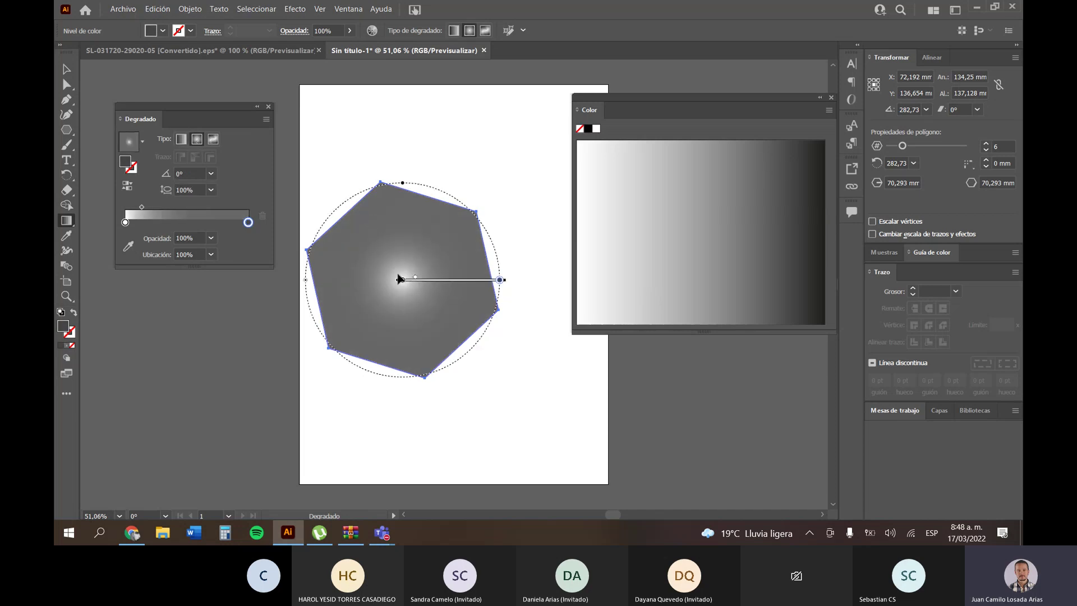
pyautogui.click(163, 30)
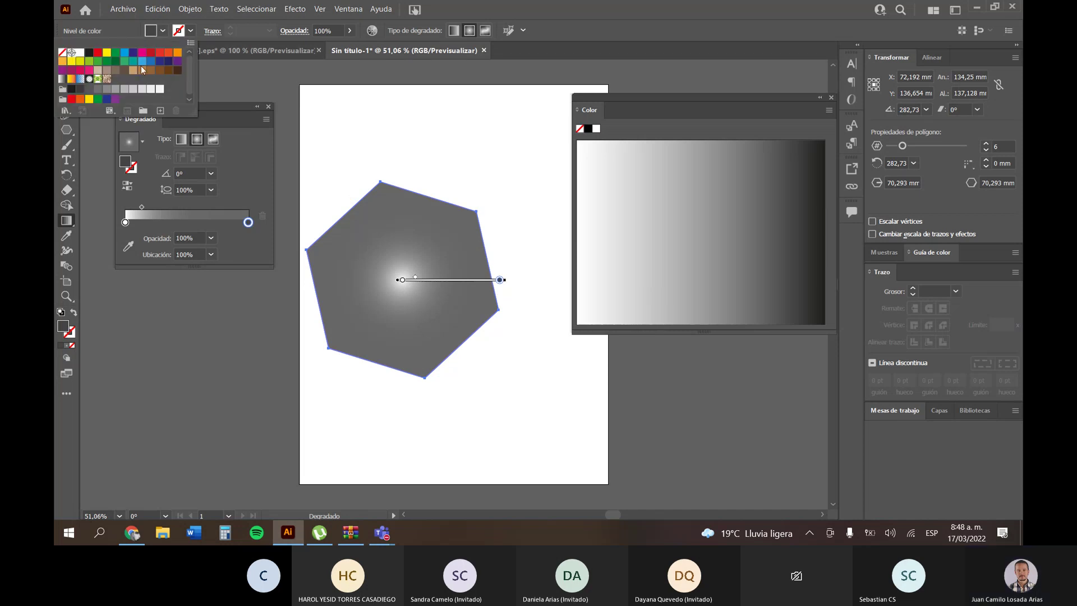
pyautogui.click(142, 61)
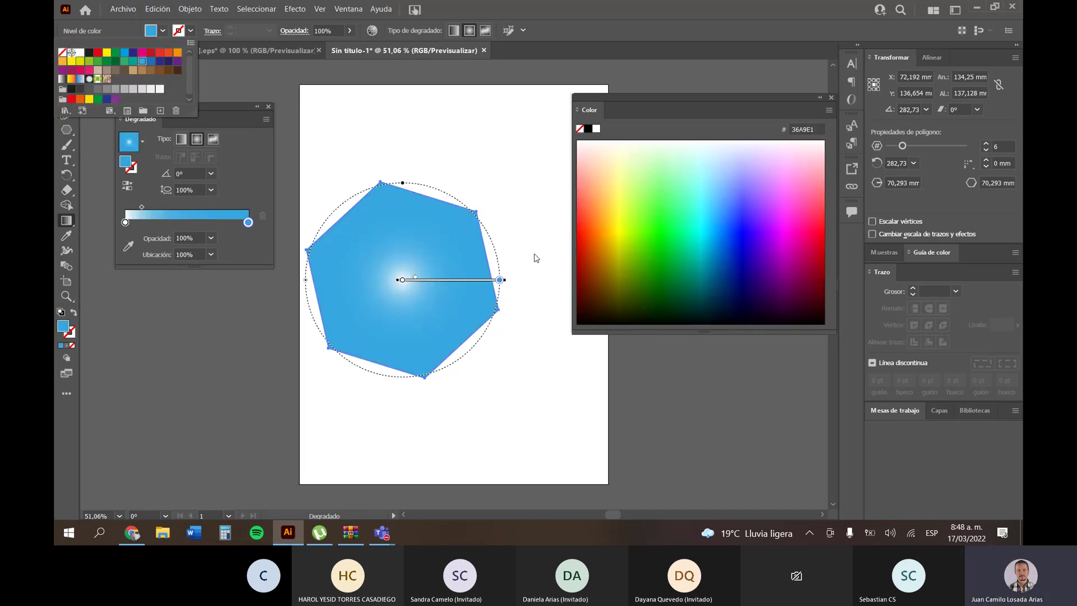
# Move the radial gradient's midpoint outwards, and pull the blue stop inwards to about 69% along the gradient.
pyautogui.click(417, 282)
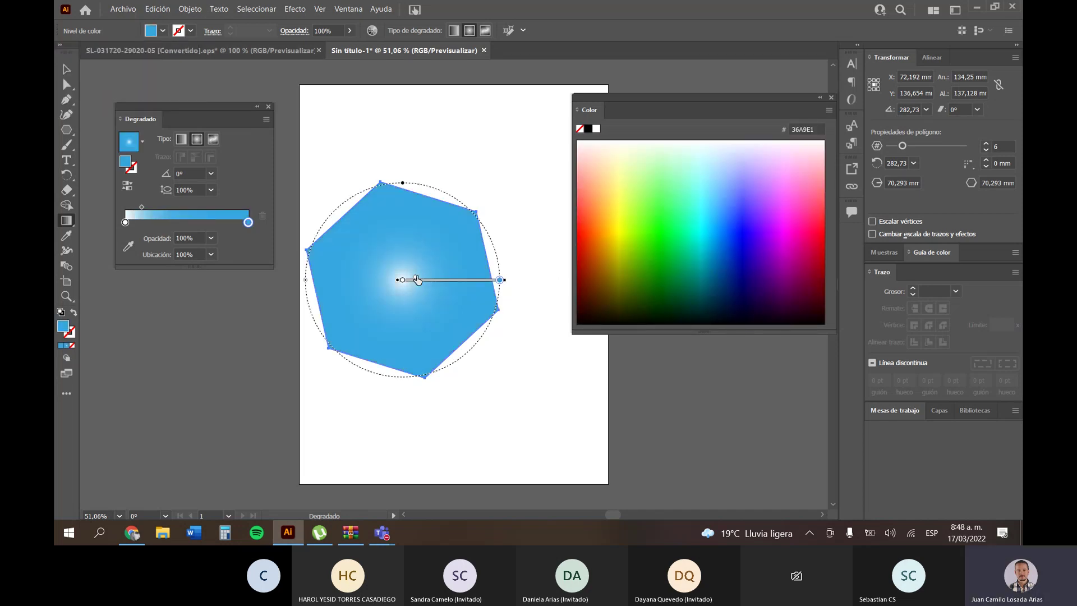
pyautogui.moveTo(418, 279)
pyautogui.mouseDown()
pyautogui.moveTo(482, 284)
pyautogui.moveTo(417, 284)
pyautogui.moveTo(447, 291)
pyautogui.moveTo(497, 286)
pyautogui.moveTo(440, 298)
pyautogui.moveTo(467, 296)
pyautogui.mouseUp()
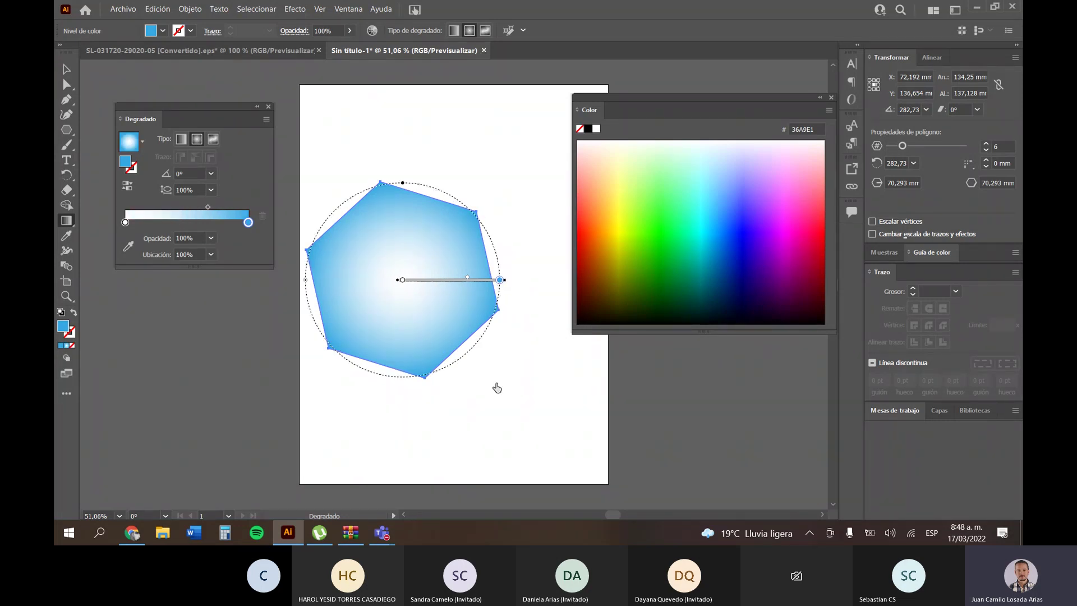
pyautogui.moveTo(499, 279); pyautogui.dragTo(470, 279)
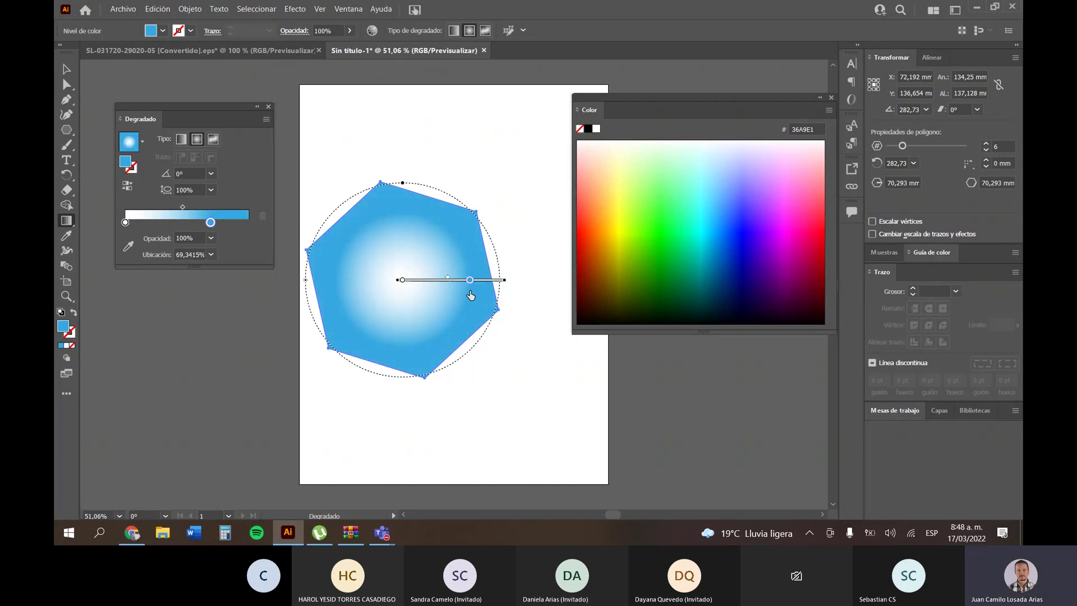
# Switch to Chrome, review the Degradado and Guía de color panel descriptions in Material_Paneles.pdf, and close the PDF.
pyautogui.click(135, 535)
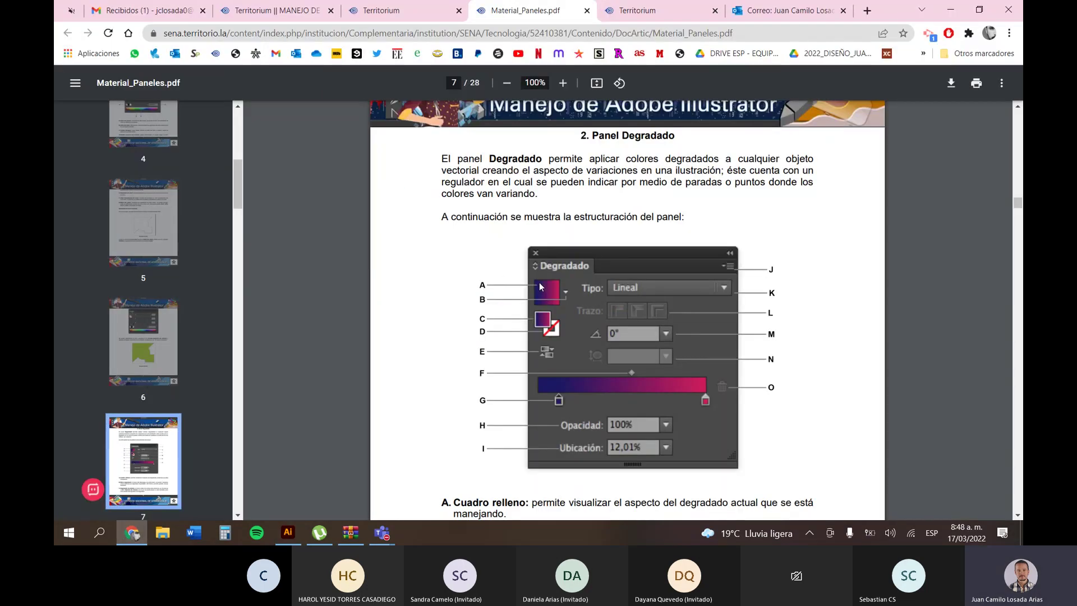
pyautogui.scroll(-1, 539, 286)
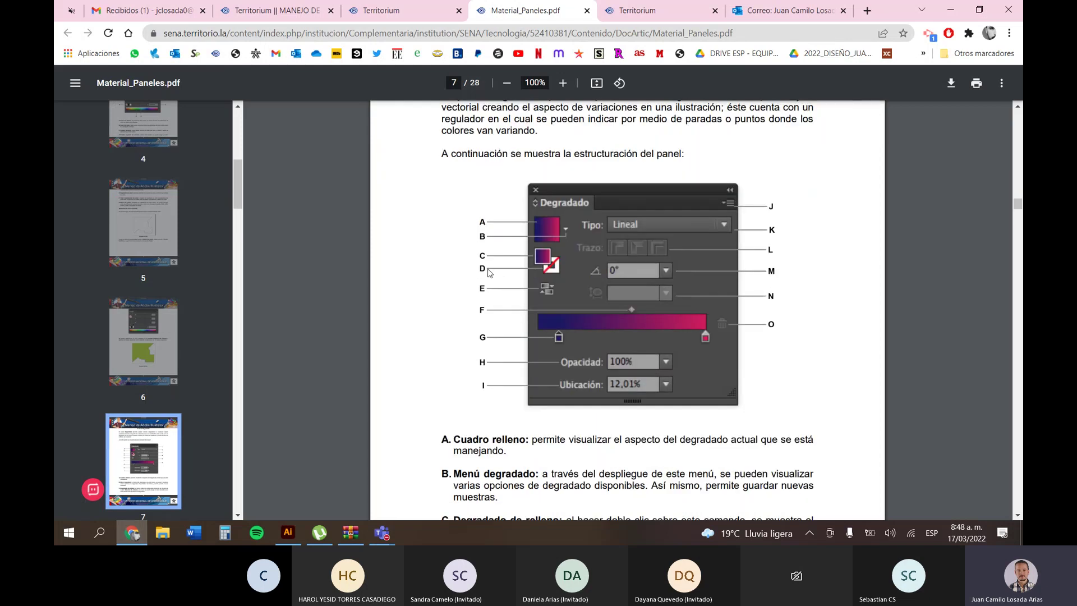
pyautogui.scroll(-1, 488, 273)
pyautogui.scroll(-15, 488, 273)
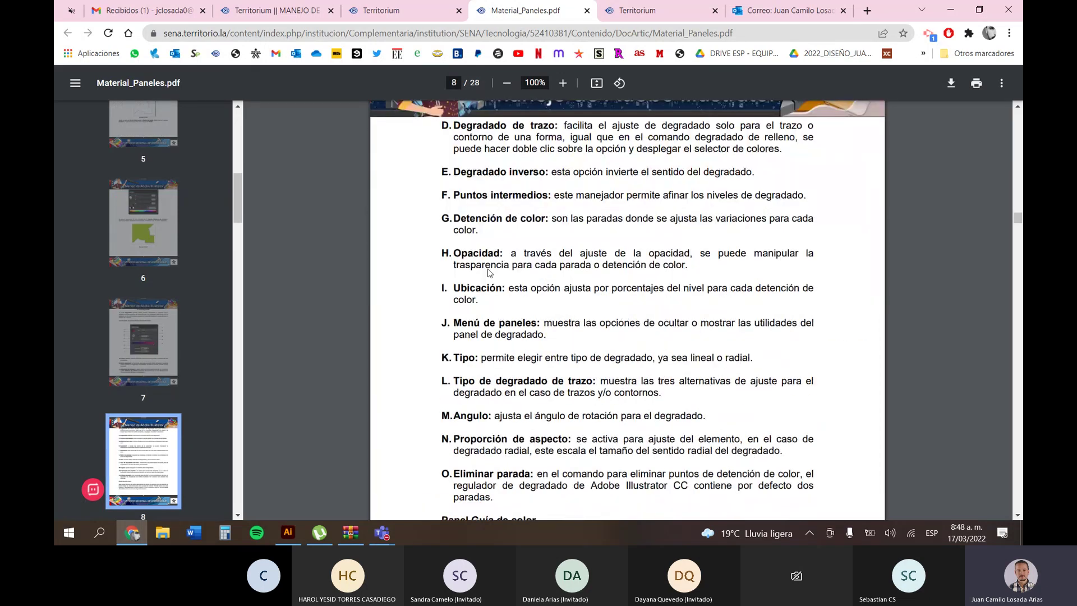
pyautogui.scroll(-5, 486, 268)
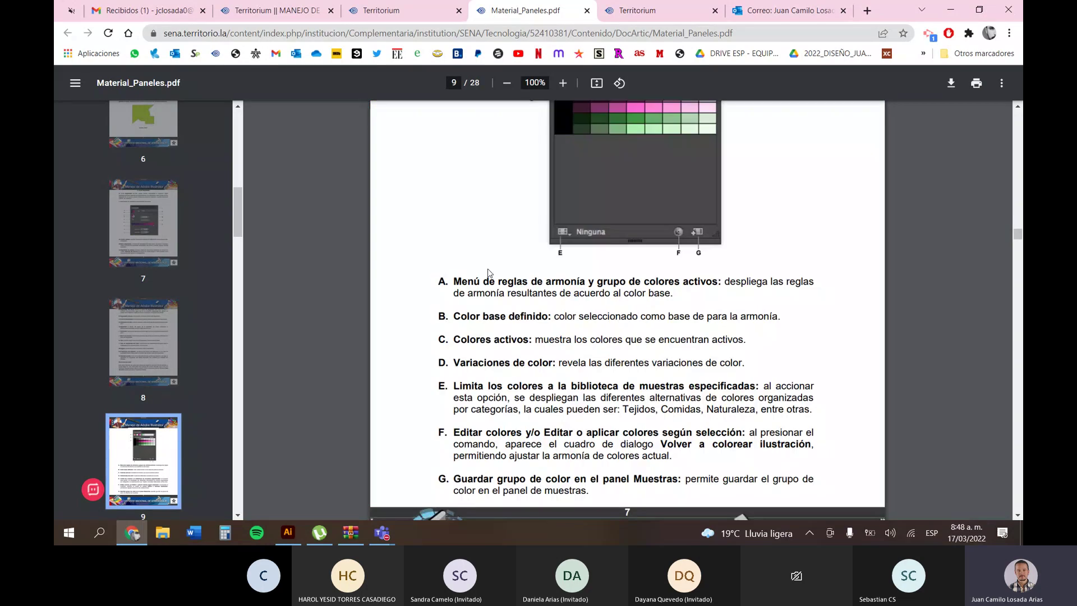
pyautogui.scroll(-1, 488, 273)
pyautogui.click(586, 10)
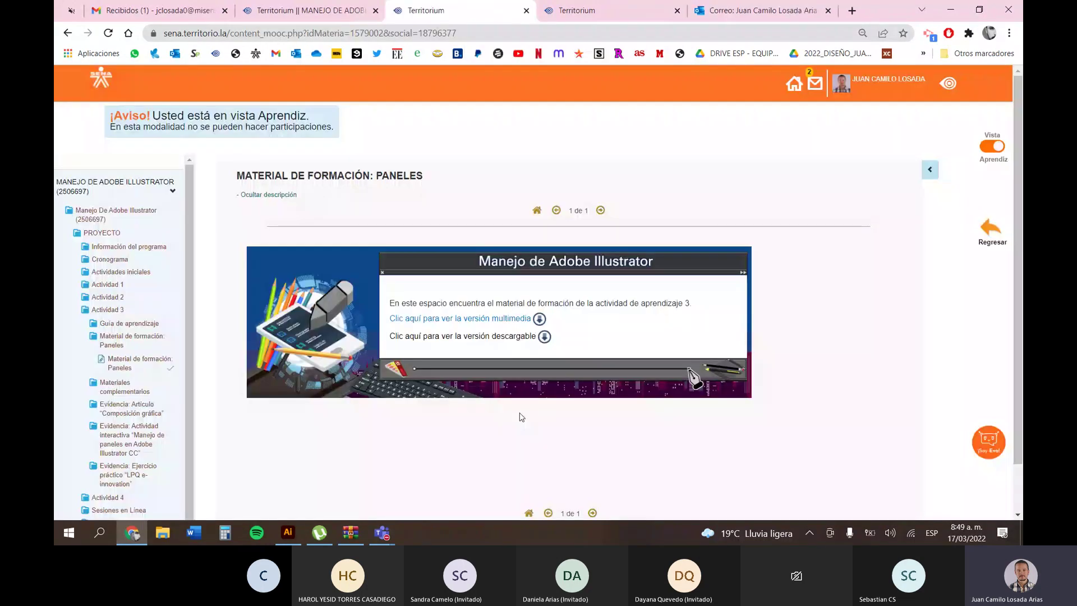
# Return to Illustrator, show the Pinceles (Brushes) panel and float it over the upper part of the artboard.
pyautogui.click(288, 532)
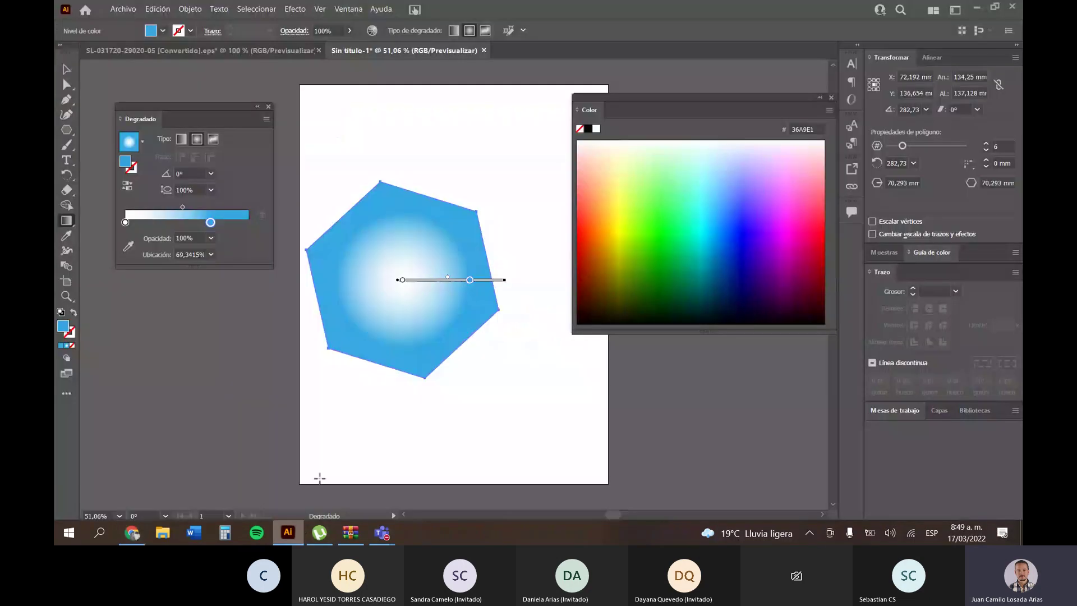
pyautogui.click(349, 9)
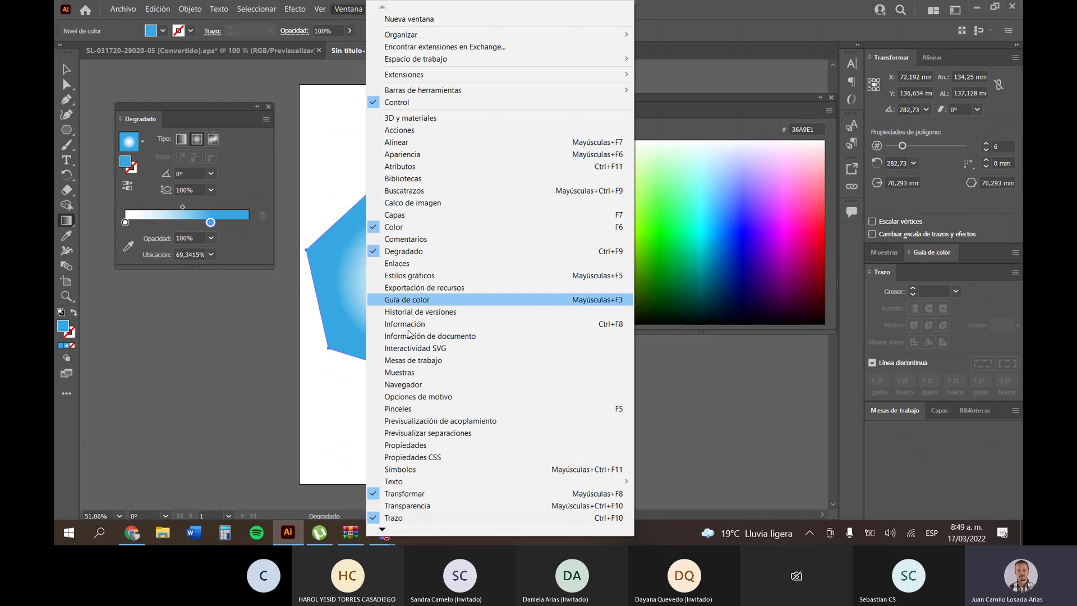
pyautogui.click(403, 408)
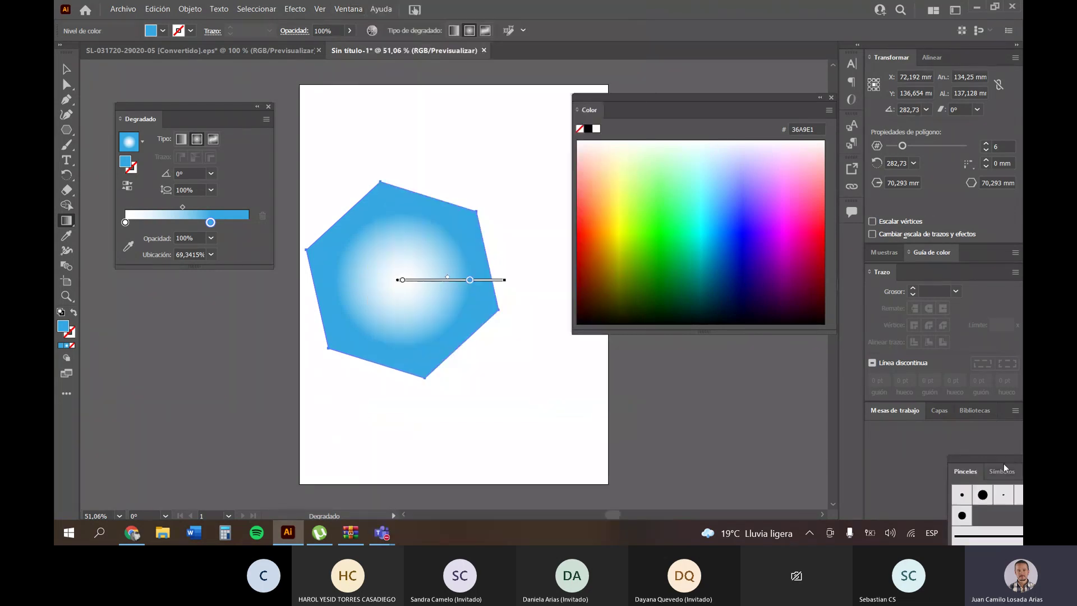
pyautogui.moveTo(997, 459); pyautogui.dragTo(387, 63)
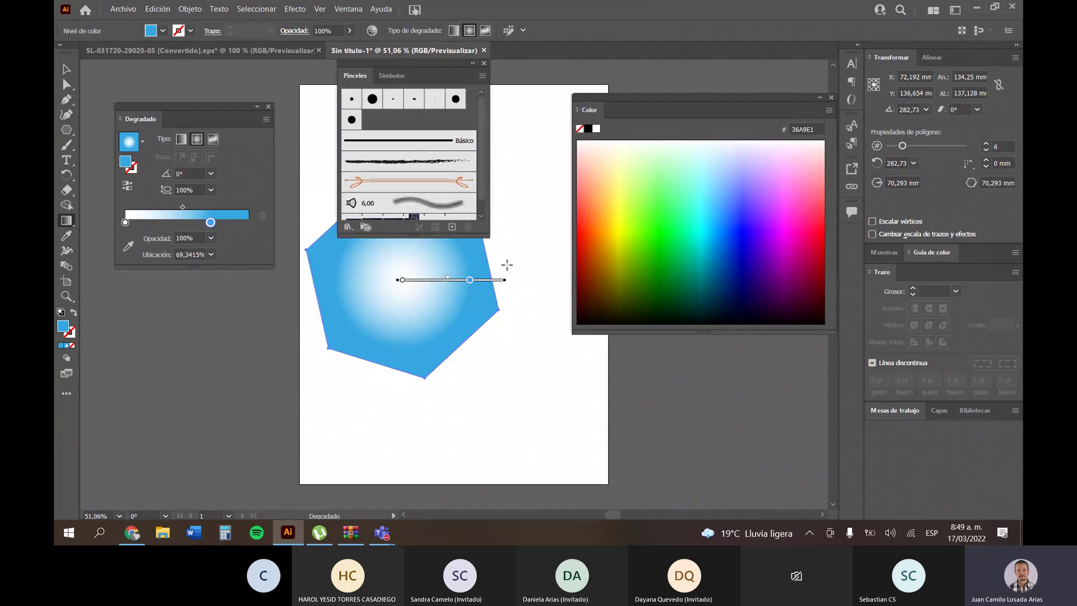
# Choose the rough charcoal-like art brush for the hexagon's outline and paint a freehand angular stroke below it with the Paintbrush.
pyautogui.scroll(-1, 426, 159)
pyautogui.scroll(1, 426, 159)
pyautogui.click(425, 161)
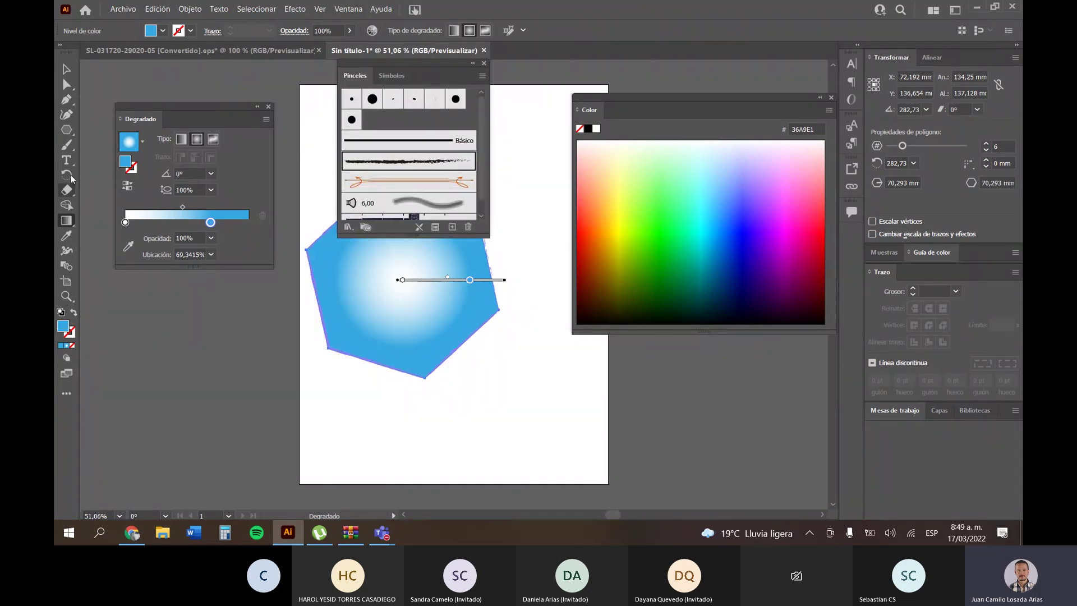
pyautogui.press('b')
pyautogui.moveTo(404, 390); pyautogui.dragTo(372, 428)
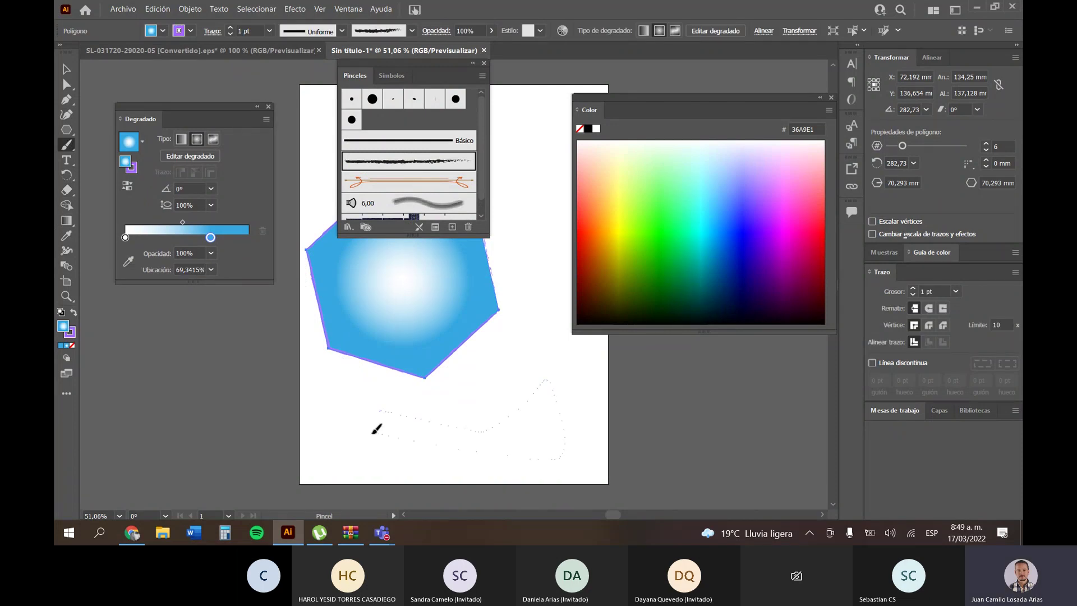
# Move the painted stroke slightly up and to the left, closer to the hexagon, and deselect it.
pyautogui.click(62, 70)
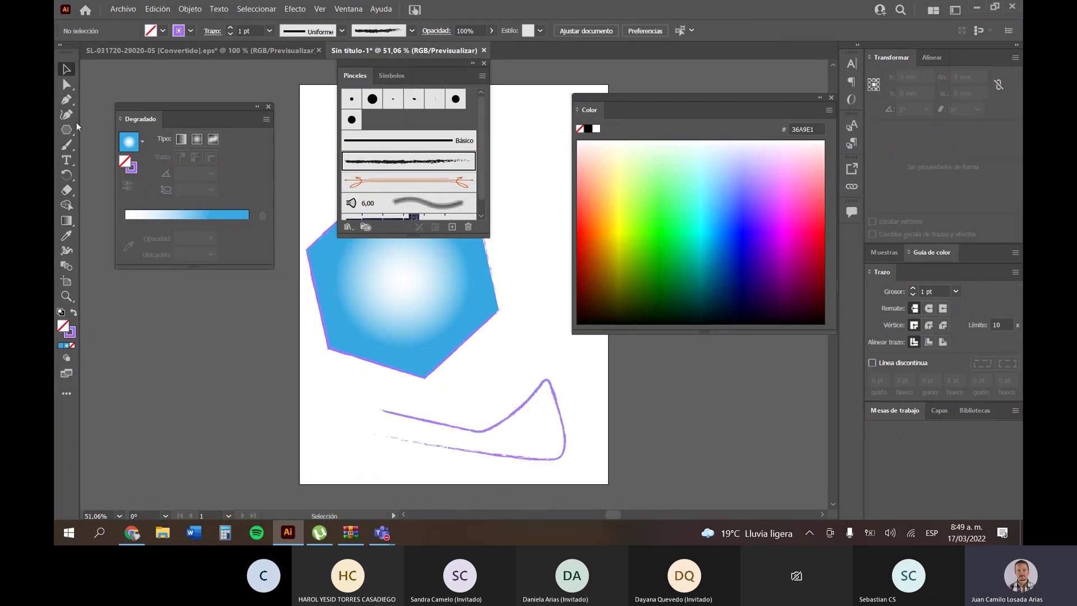
pyautogui.moveTo(550, 409)
pyautogui.mouseDown()
pyautogui.moveTo(546, 375)
pyautogui.moveTo(539, 383)
pyautogui.mouseUp()
pyautogui.click(671, 442)
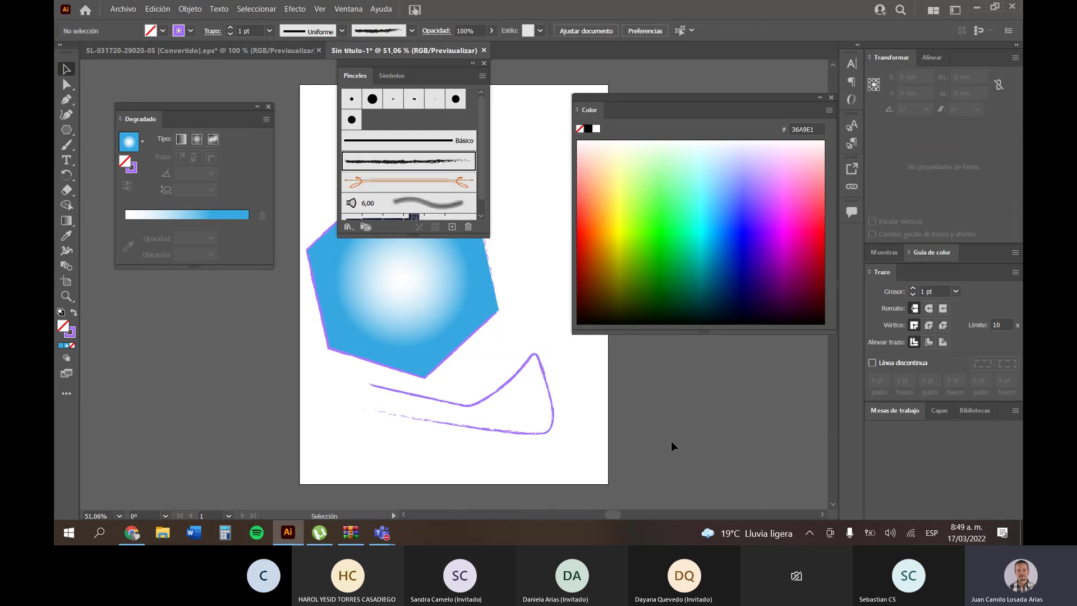
# Switch to the course page in Chrome, check the meeting chat in Teams, and return to the course page.
pyautogui.click(131, 533)
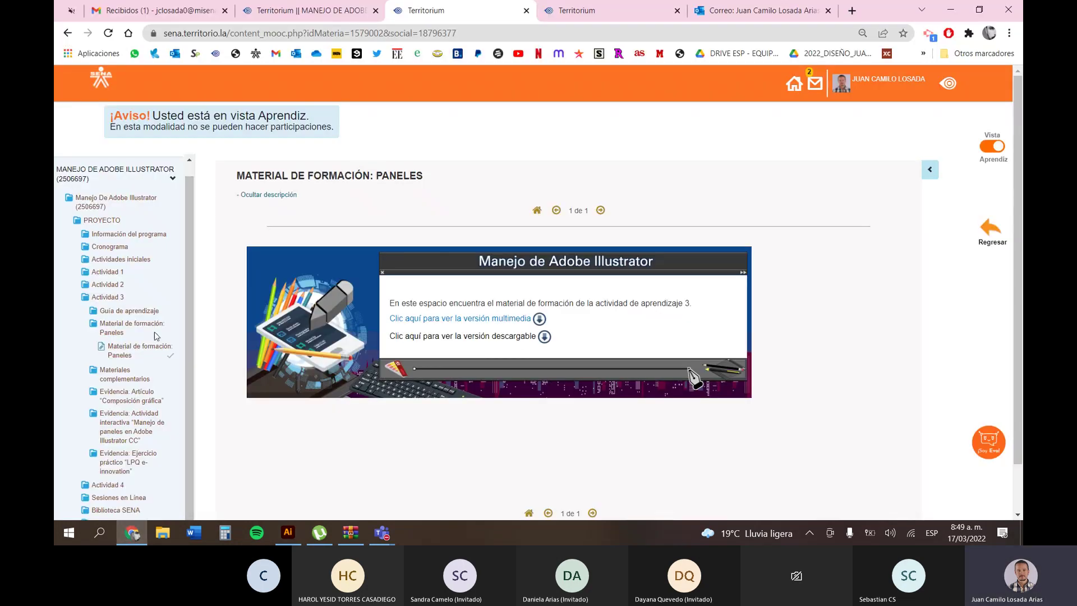
pyautogui.scroll(-1, 154, 331)
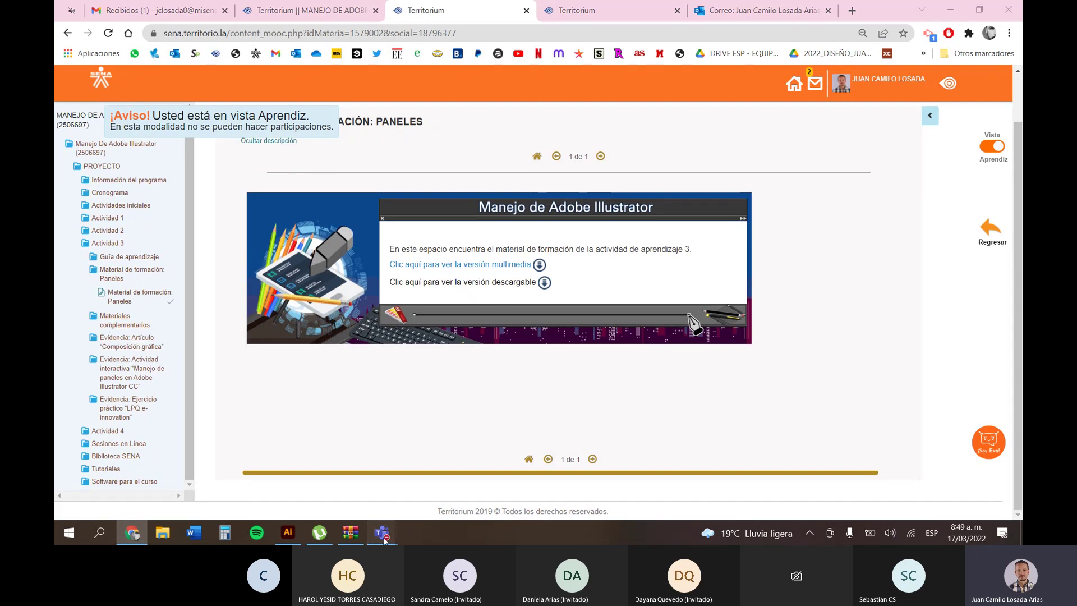
pyautogui.moveTo(382, 536)
pyautogui.click(442, 456)
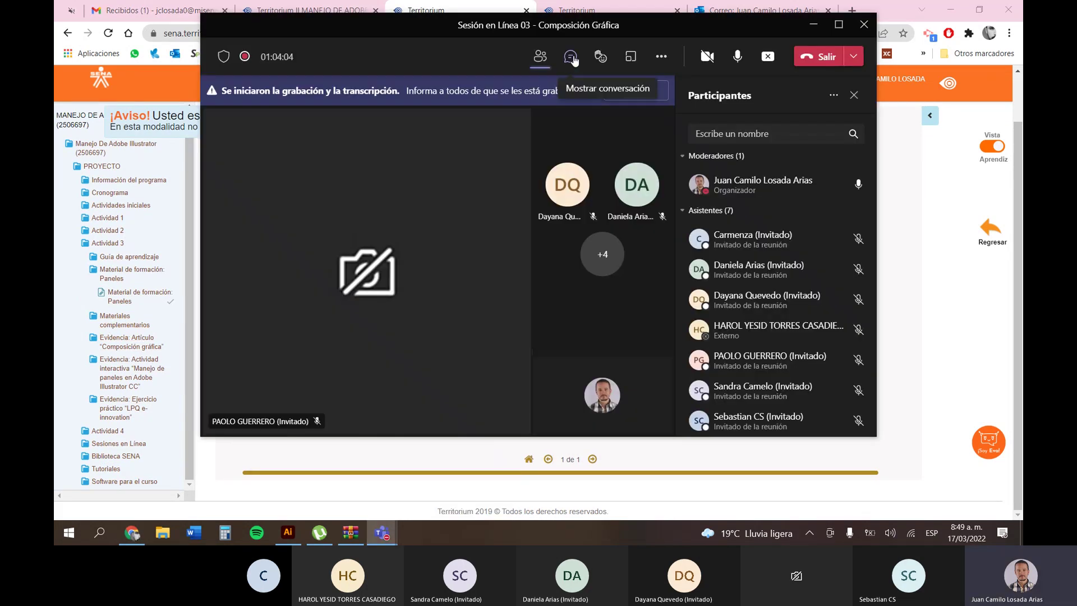
pyautogui.click(572, 58)
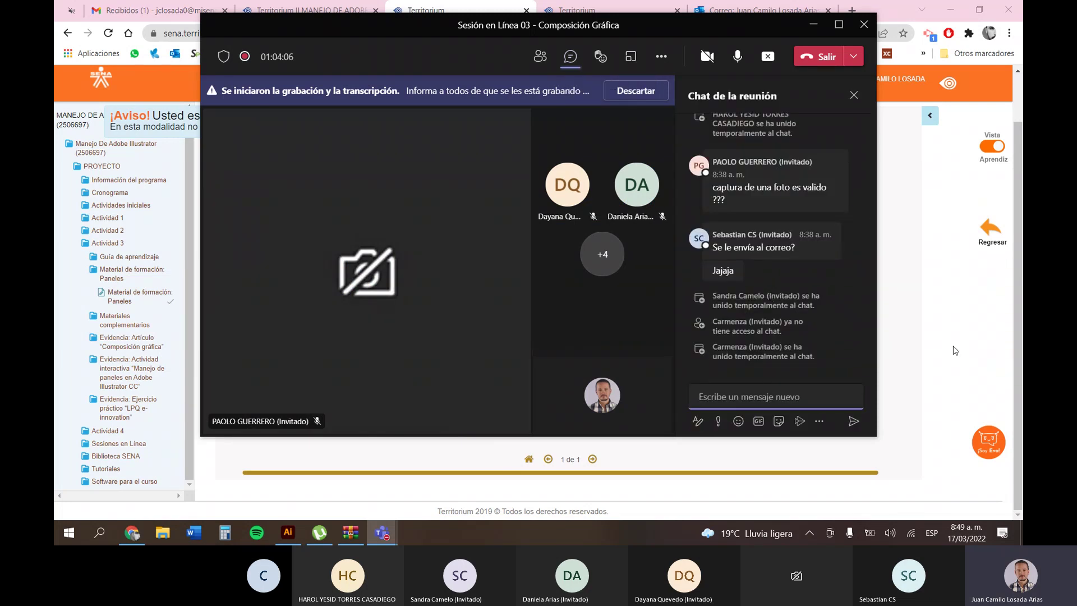
pyautogui.click(917, 343)
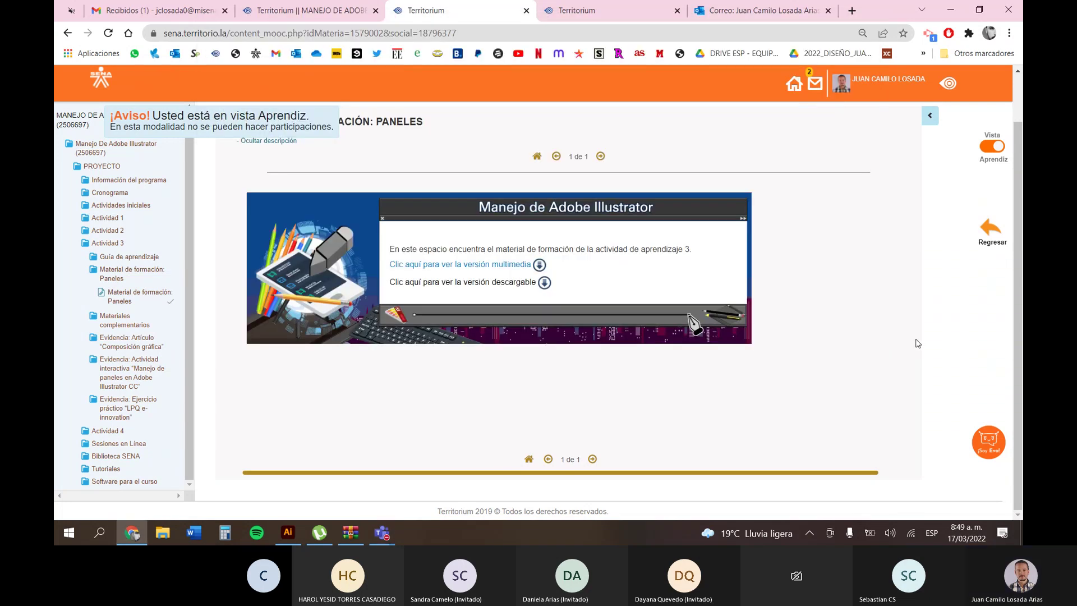
# Open the evidence instructions PDF for the article “Composición gráfica” under Actividad 3.
pyautogui.click(133, 342)
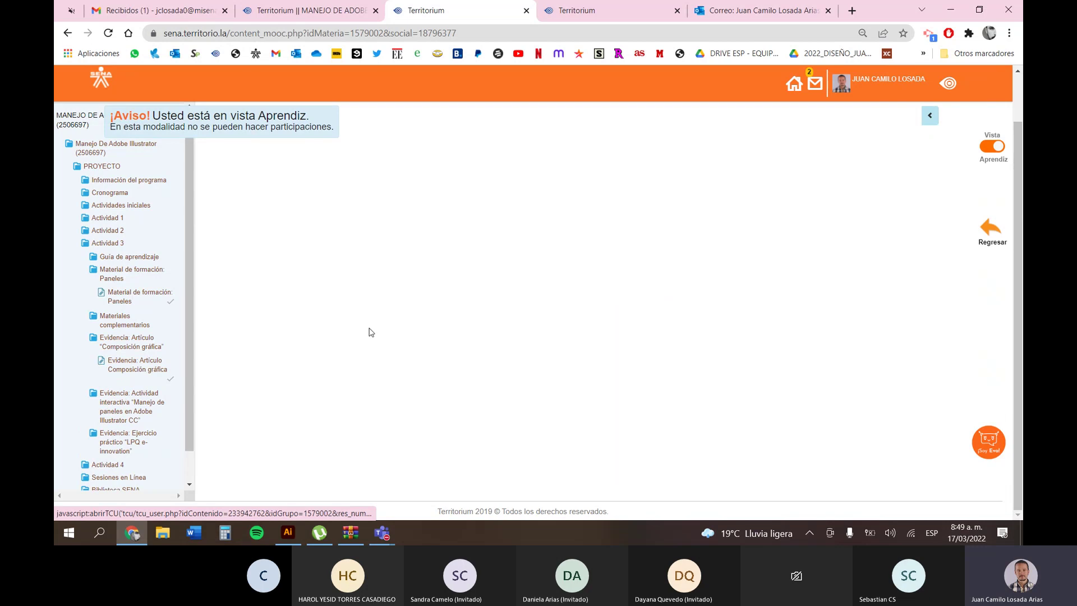
pyautogui.click(488, 235)
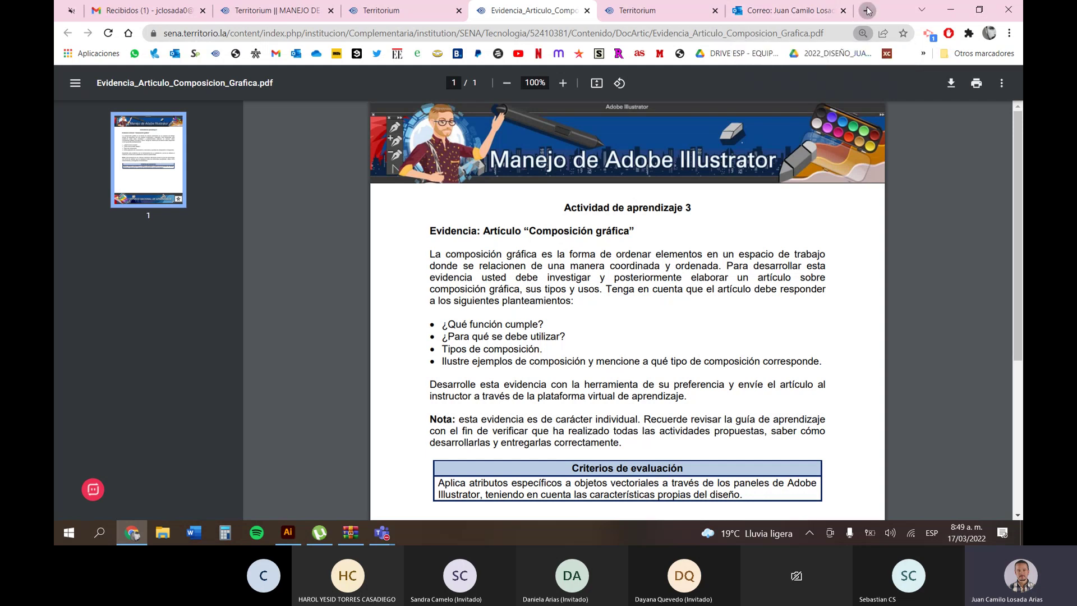
# Search Google Images for “afiche” in a new browser tab.
pyautogui.click(867, 10)
pyautogui.write('afi')
pyautogui.write('che')
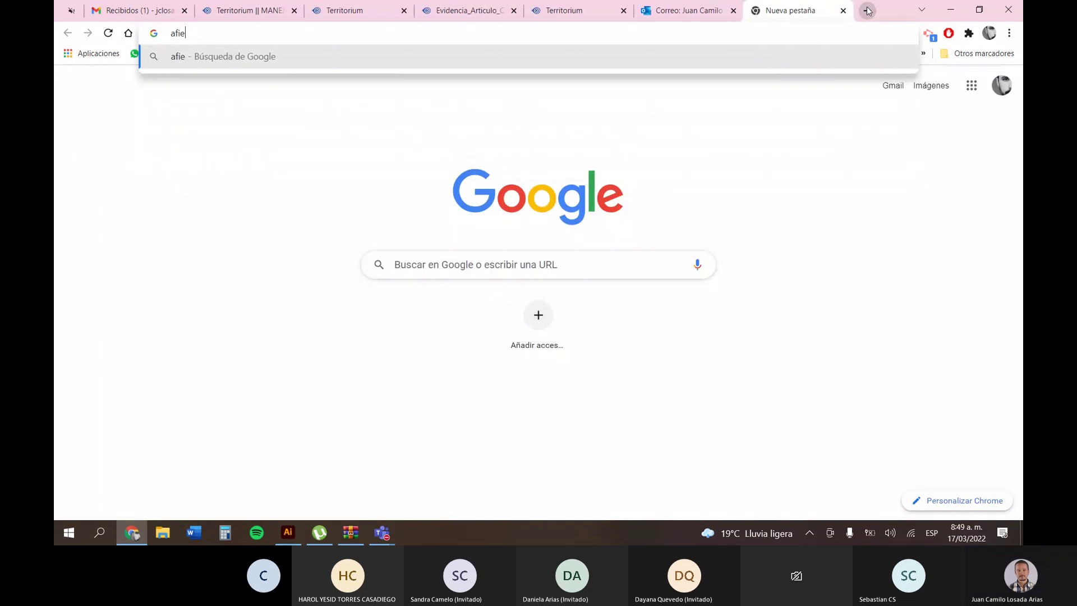
pyautogui.press('Return')
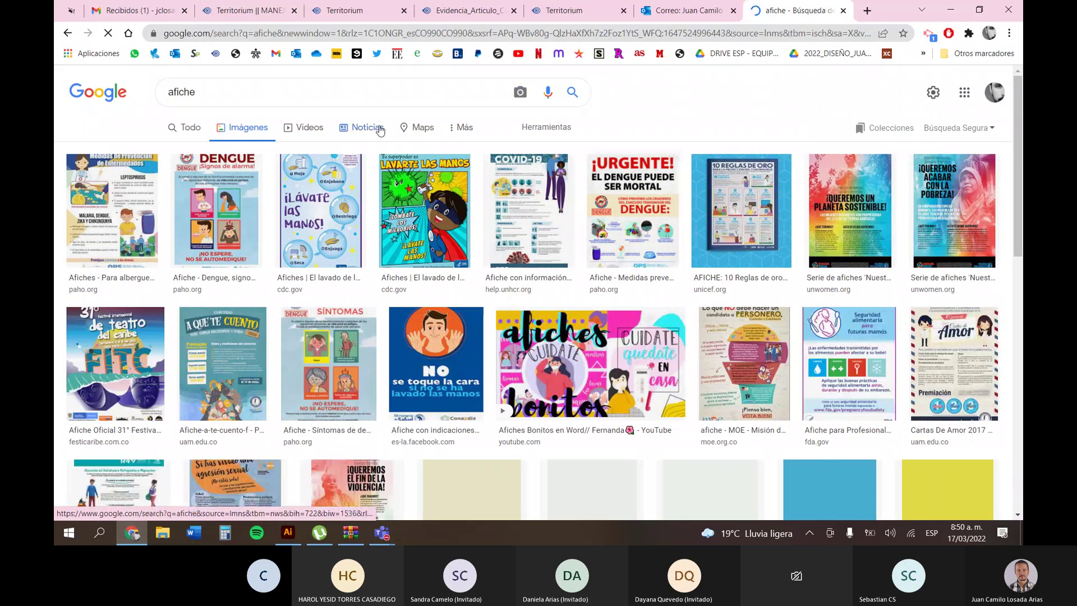
# Refine the image search to “afiche campañas”.
pyautogui.click(269, 92)
pyautogui.write('campañas')
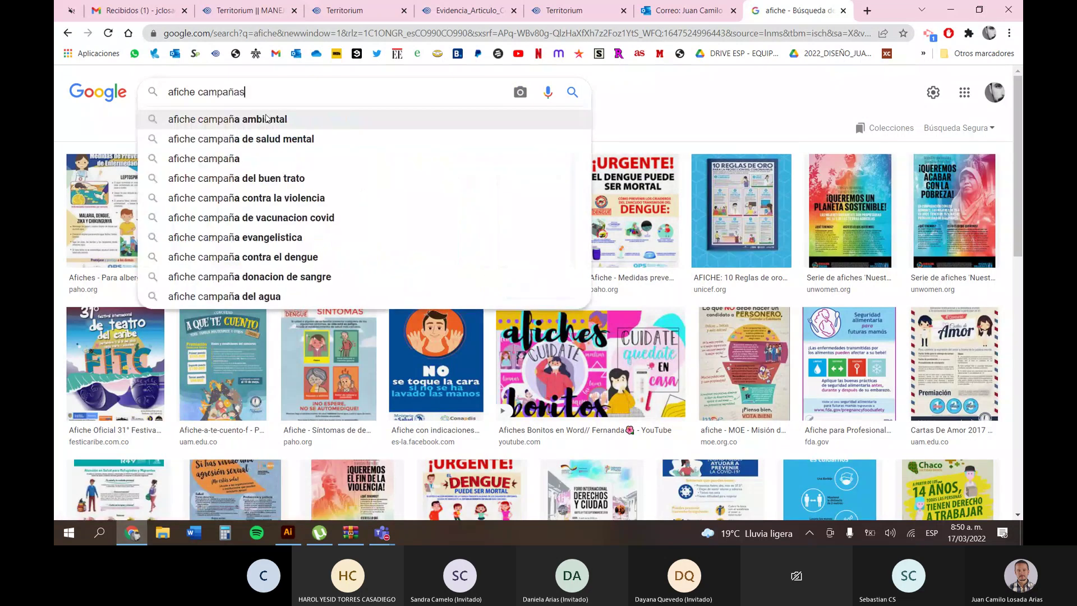
pyautogui.press('Return')
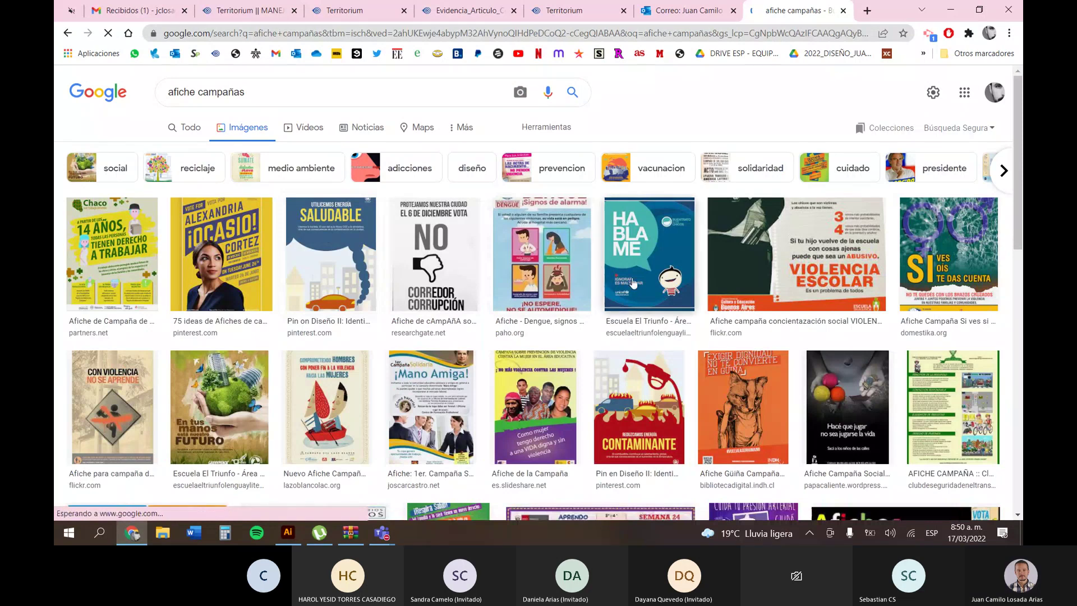
# Preview the “Contaminante” and “Hacé que jugar” posters, open the latter's source page in a separate tab, and return to the “Contaminante” preview.
pyautogui.scroll(-1, 651, 335)
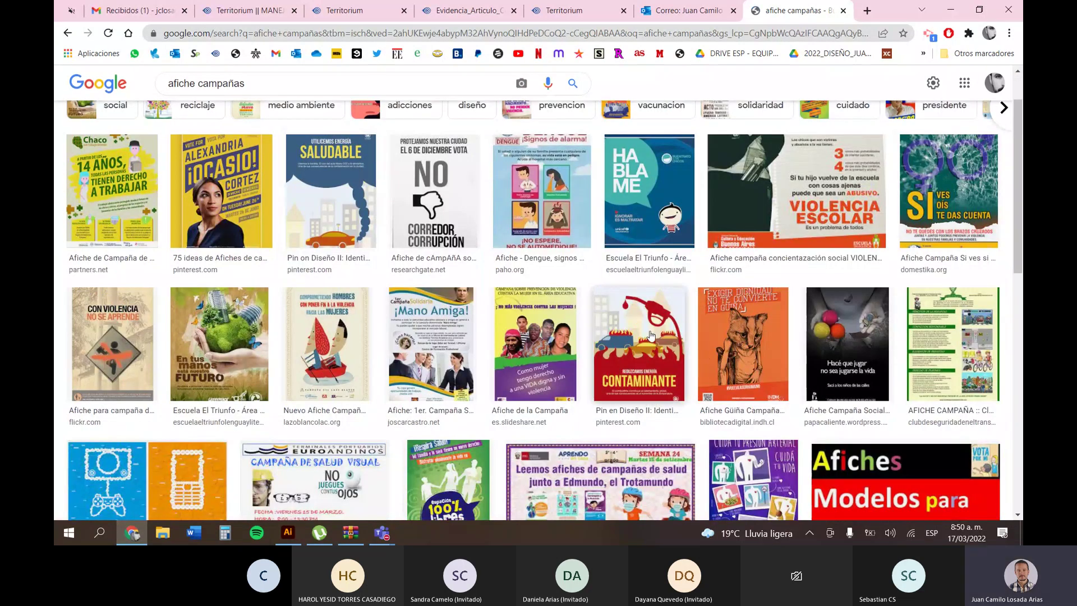
pyautogui.click(650, 335)
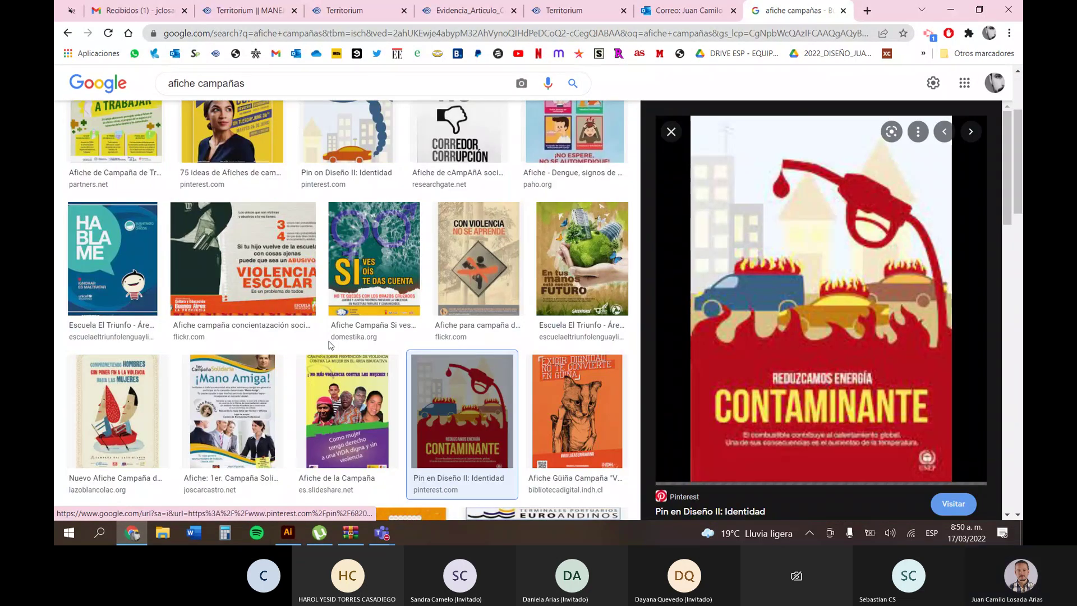
pyautogui.scroll(-3, 330, 345)
pyautogui.click(112, 374)
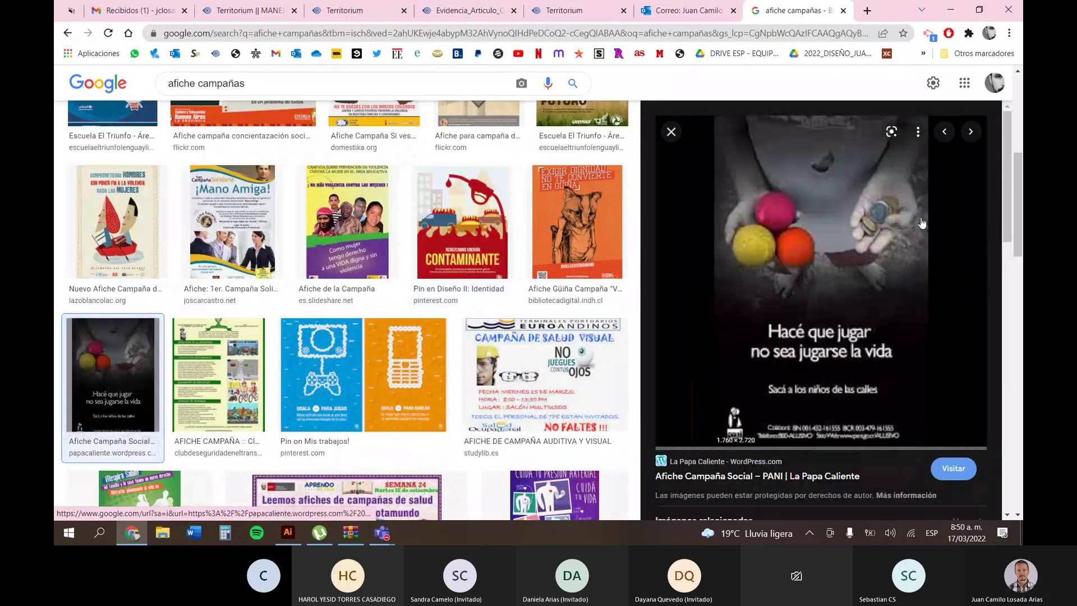
pyautogui.middleClick(842, 251)
pyautogui.press('Left')
pyautogui.press('Left')
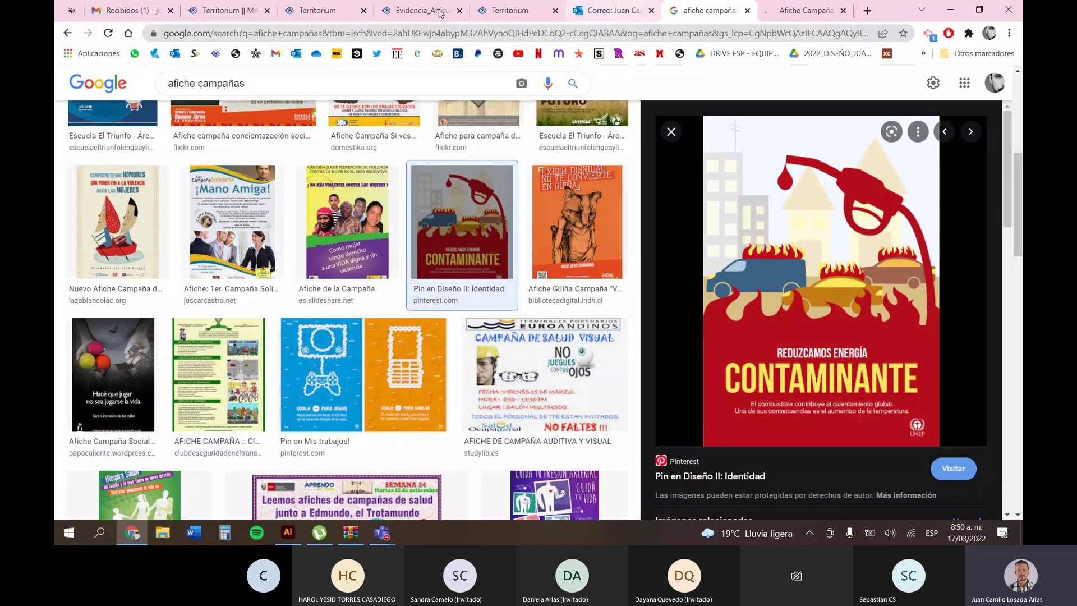
# Highlight the introduction and list of required points in the “Composición gráfica” evidence PDF, and return to the course's evidence page.
pyautogui.click(225, 11)
pyautogui.click(416, 7)
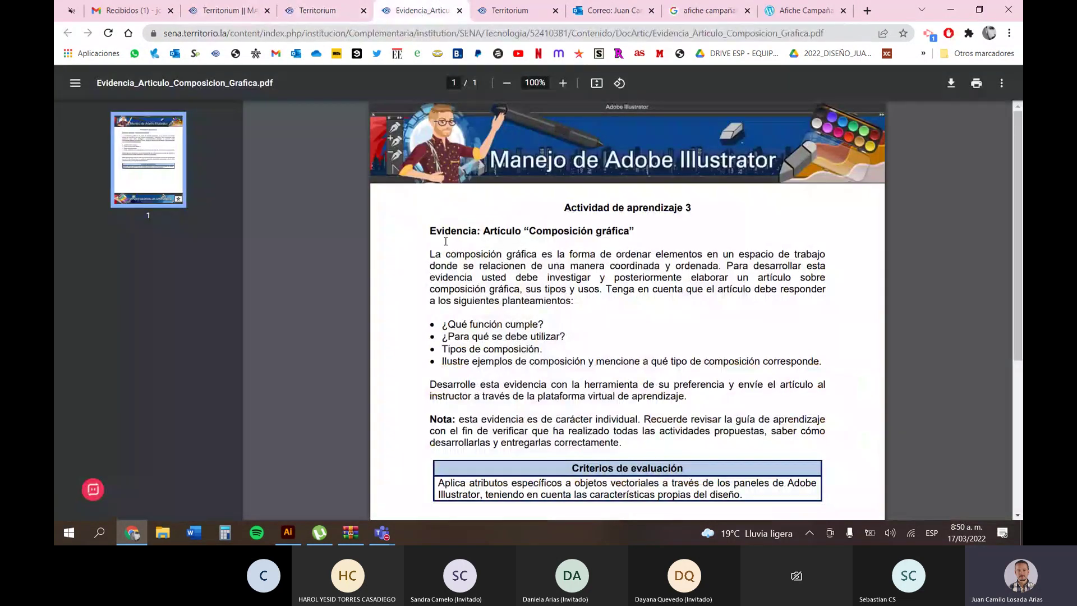
pyautogui.moveTo(430, 230); pyautogui.dragTo(701, 350)
pyautogui.scroll(-5, 700, 350)
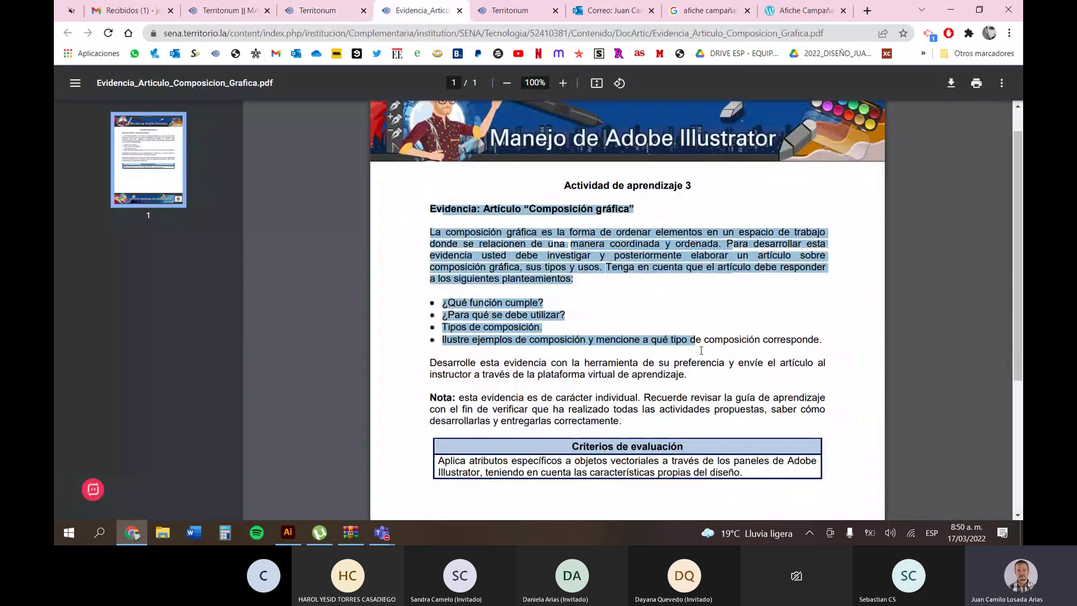
pyautogui.scroll(5, 701, 350)
pyautogui.click(701, 353)
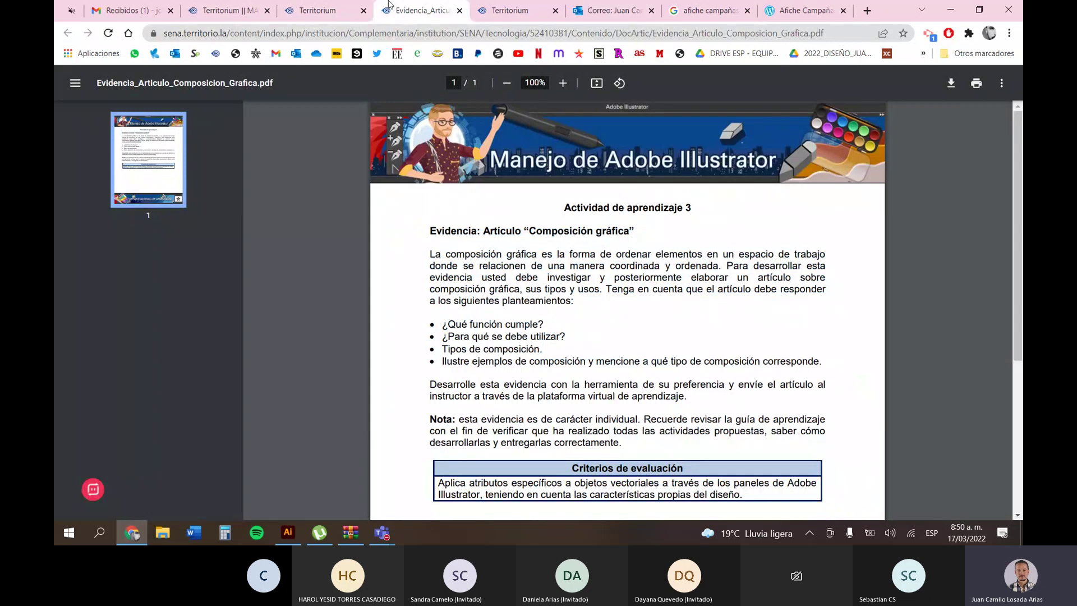
pyautogui.click(292, 5)
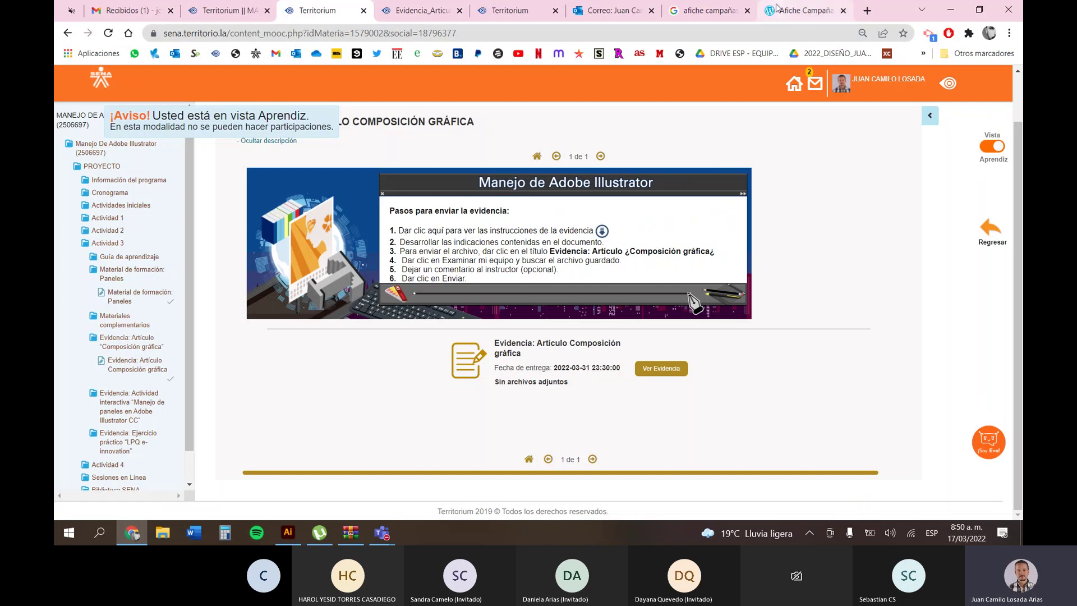
# View the PANI social campaign poster on its blog page, and preview the “No más violencia contra las mujeres” poster in the image results.
pyautogui.click(792, 13)
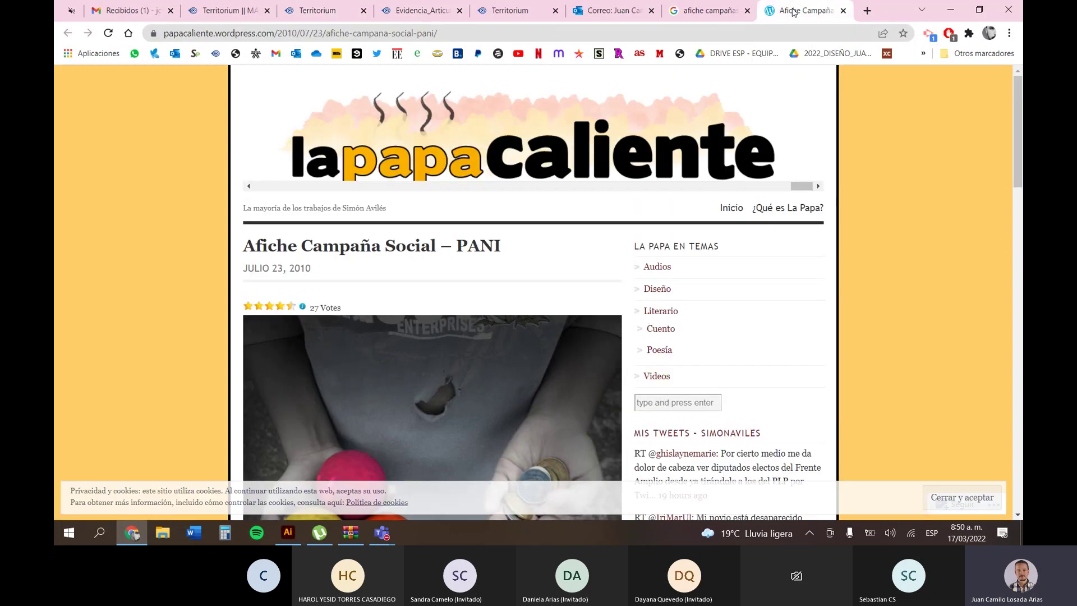
pyautogui.scroll(-5, 729, 225)
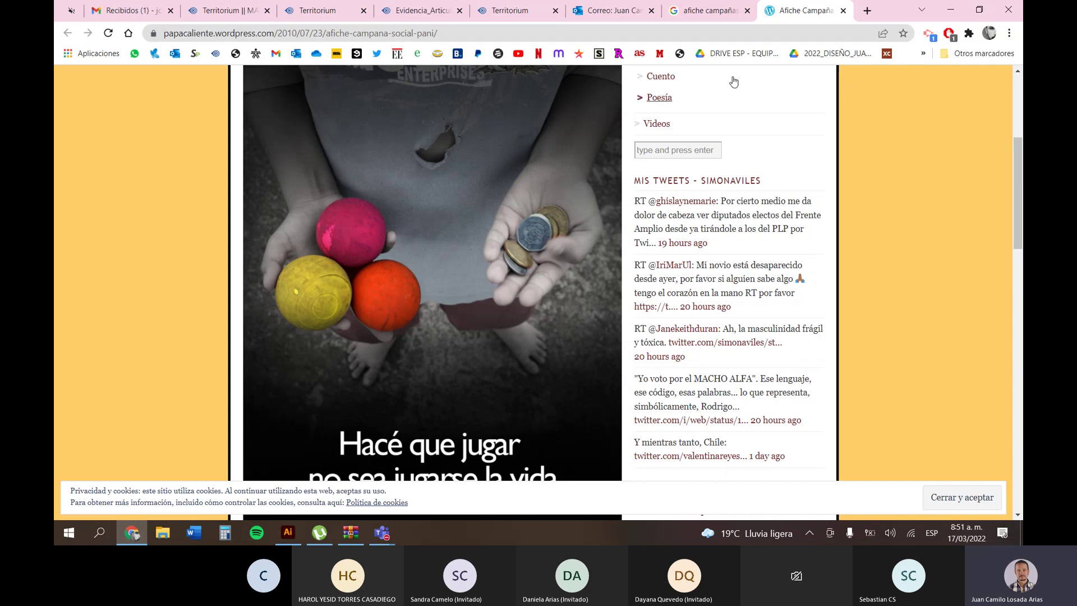
pyautogui.click(689, 10)
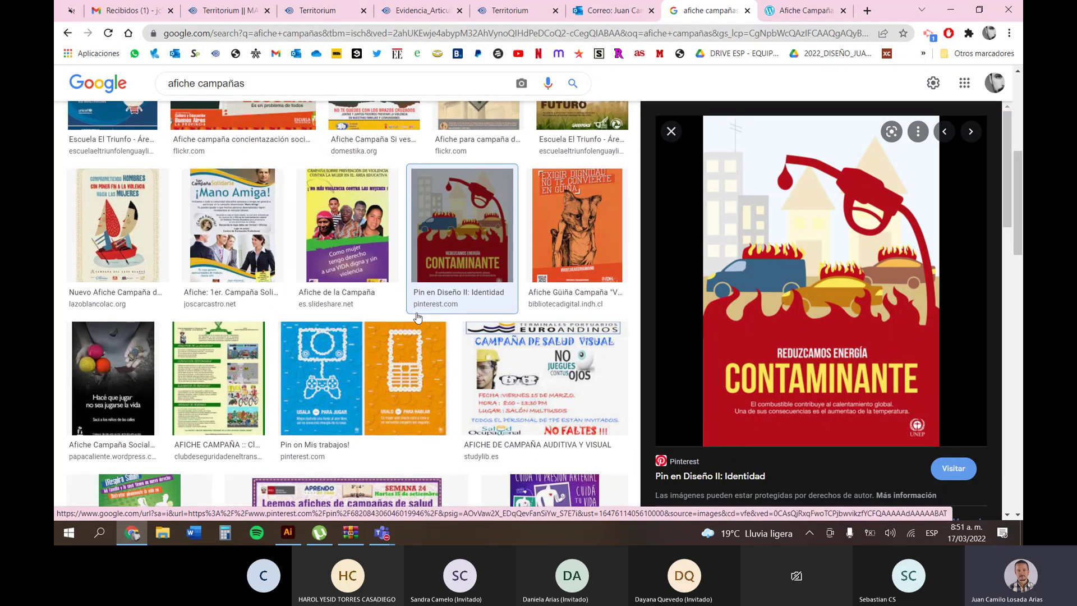
pyautogui.scroll(2, 354, 256)
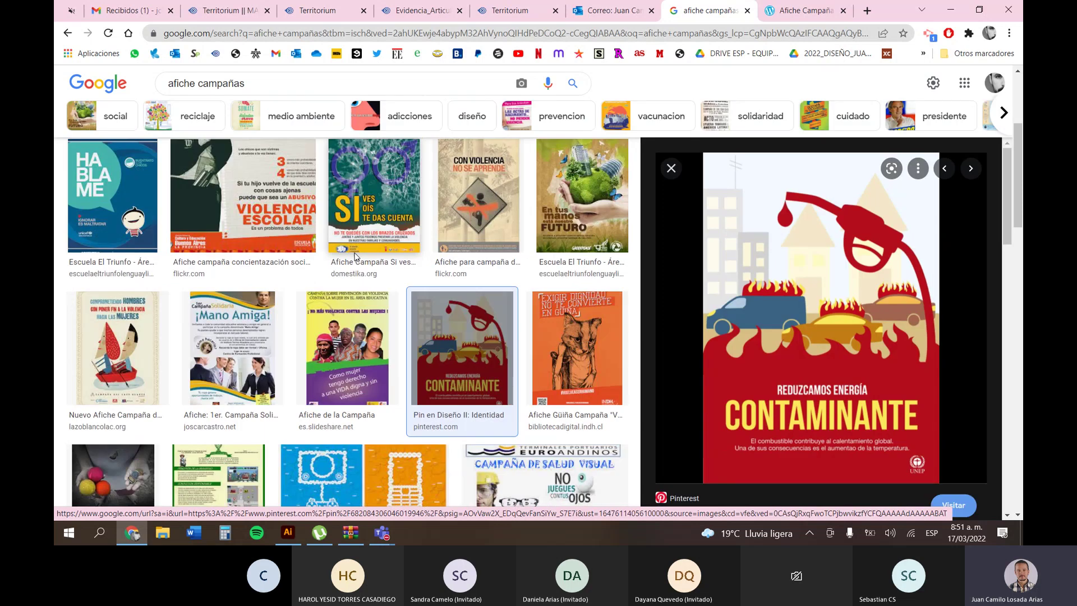
pyautogui.press('Left')
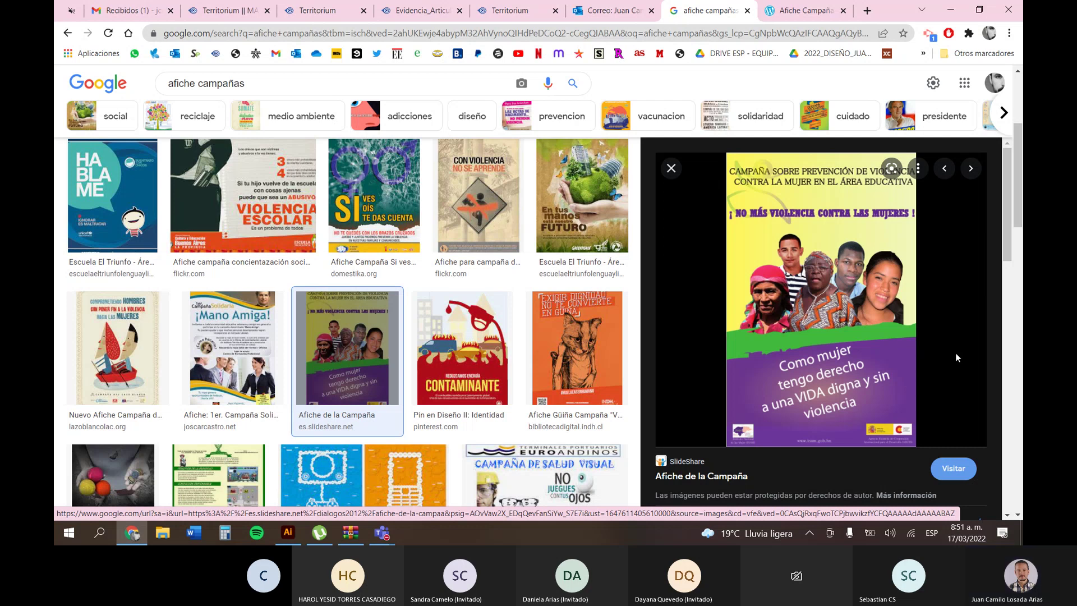
# Highlight the definition of graphic composition in the evidence PDF, from “La composición gráfica” to “coordinada y ordenada”.
pyautogui.click(408, 14)
pyautogui.moveTo(512, 254); pyautogui.dragTo(719, 265)
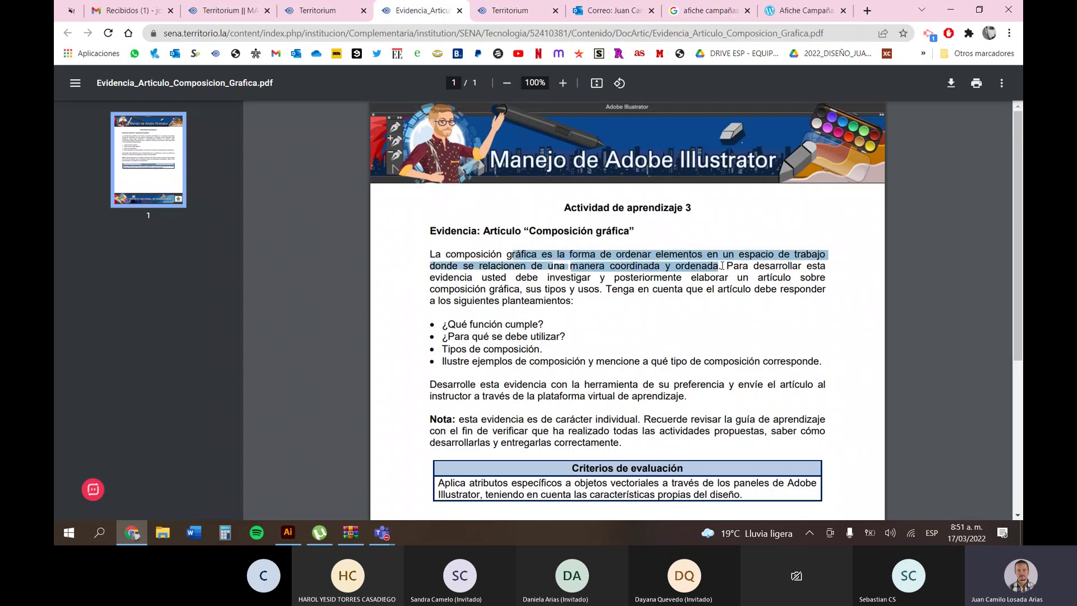
pyautogui.click(724, 289)
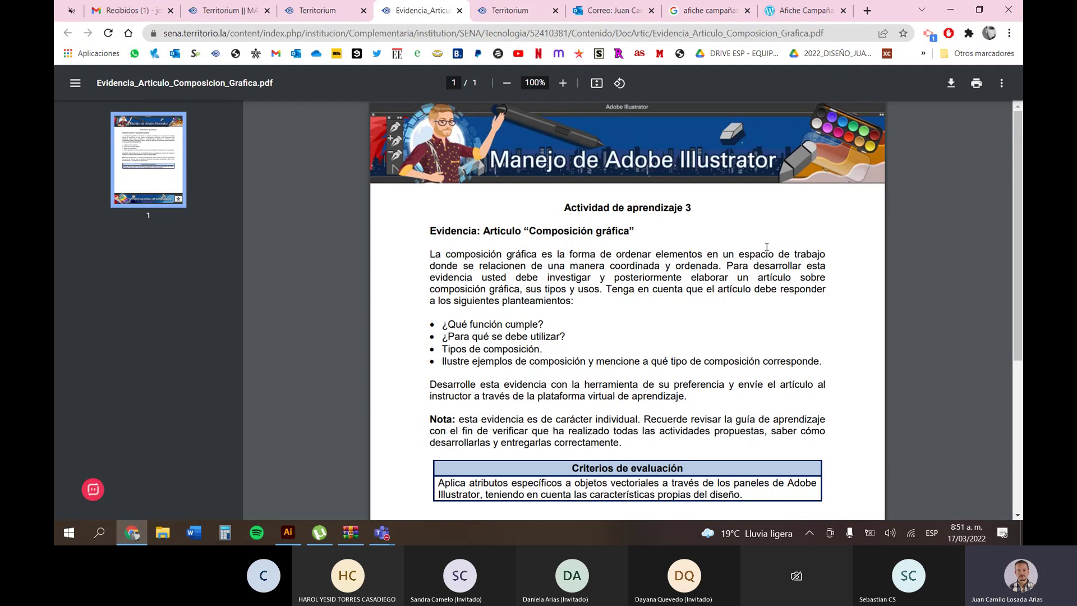
pyautogui.moveTo(605, 255); pyautogui.dragTo(748, 264)
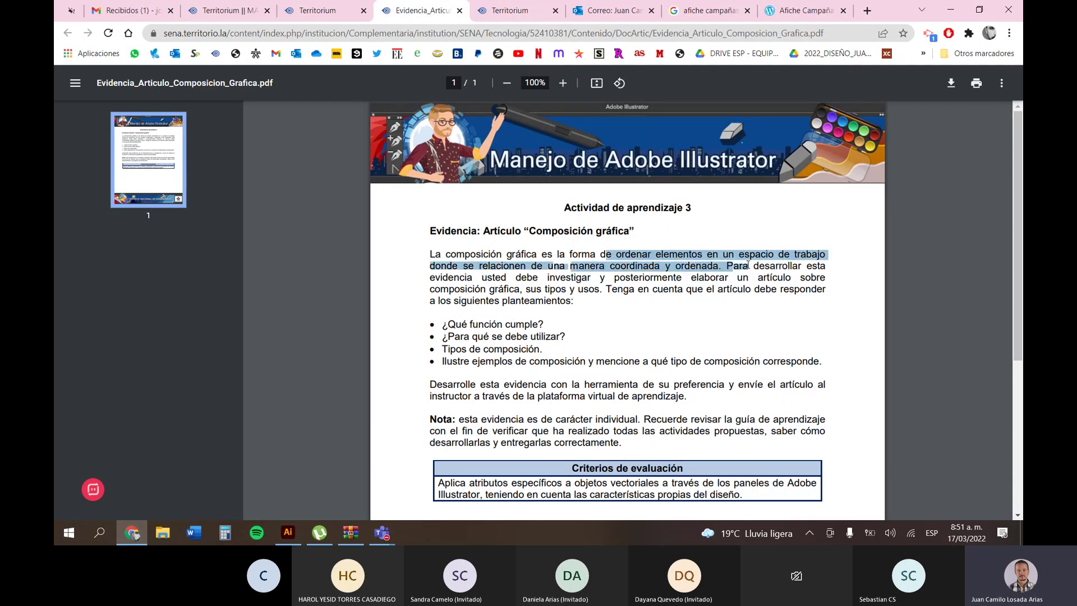
pyautogui.click(551, 277)
pyautogui.moveTo(619, 266); pyautogui.dragTo(726, 265)
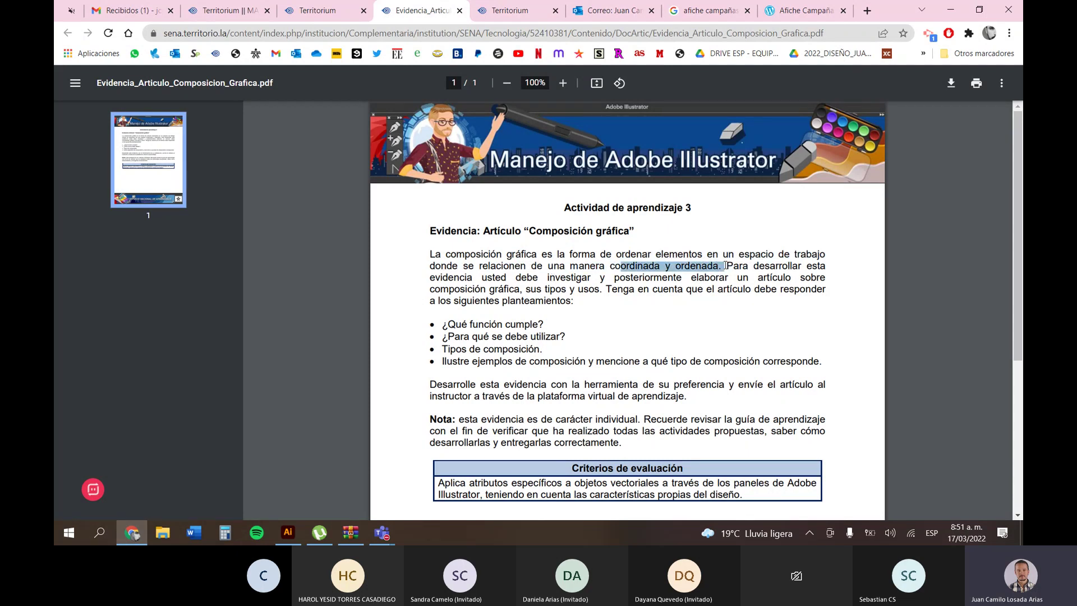
pyautogui.click(736, 266)
pyautogui.doubleClick(737, 266)
pyautogui.moveTo(429, 254); pyautogui.dragTo(717, 264)
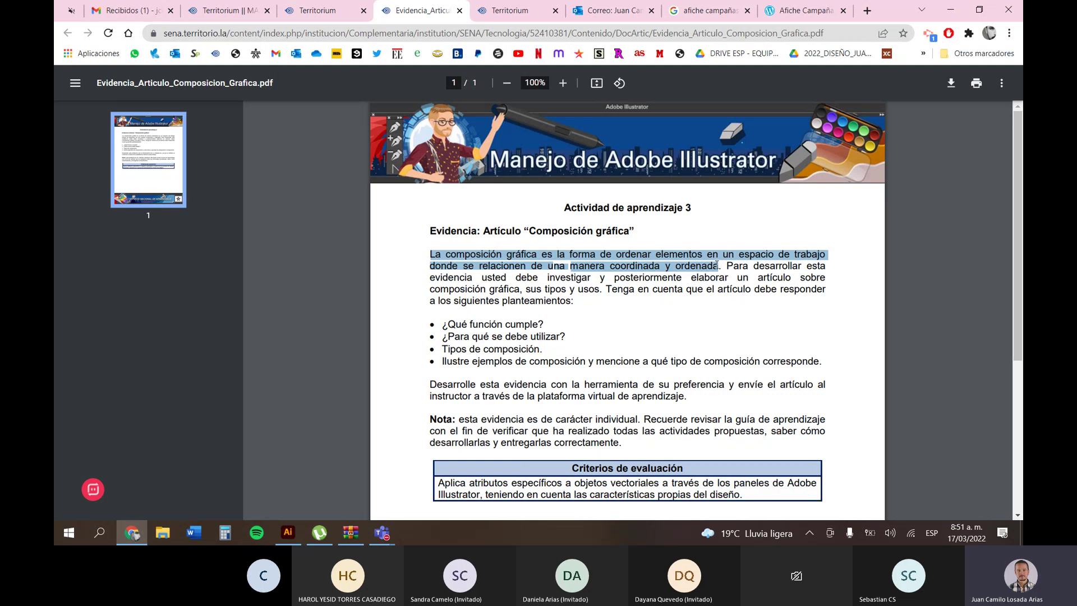
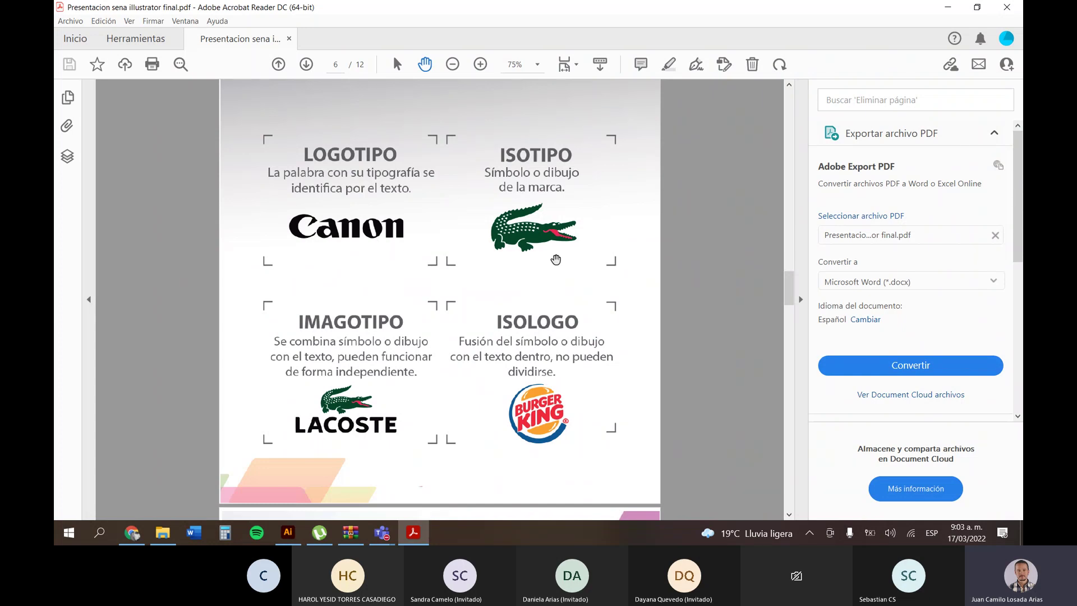
# Switch to Chrome, search Google for “nike logo chulo”, and preview the image combining the NIKE lettering with the swoosh.
pyautogui.click(121, 530)
pyautogui.write('ogo')
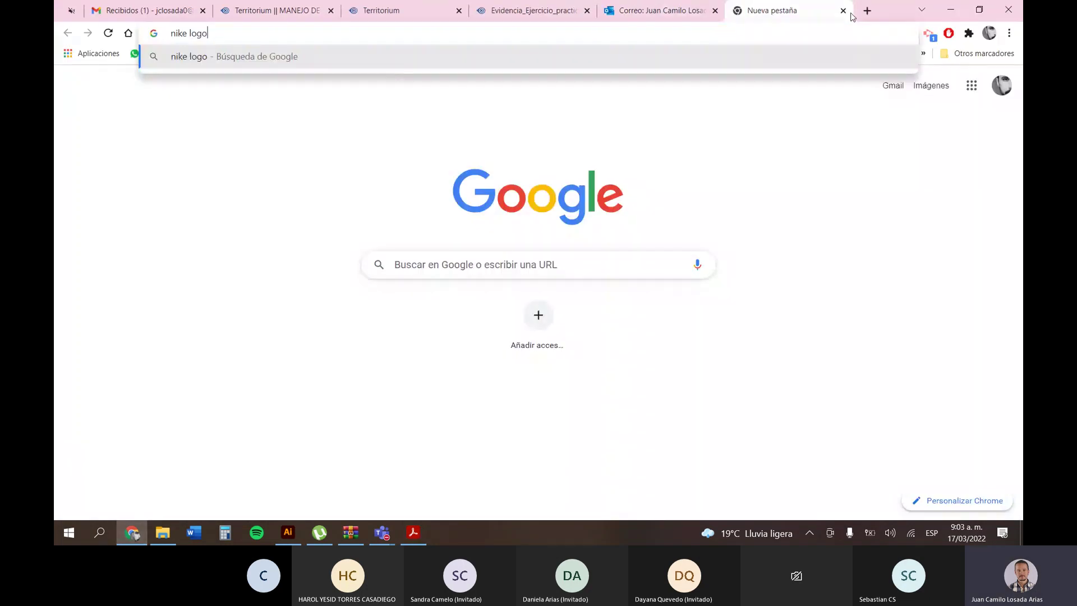
pyautogui.write(' chulo')
pyautogui.press('Return')
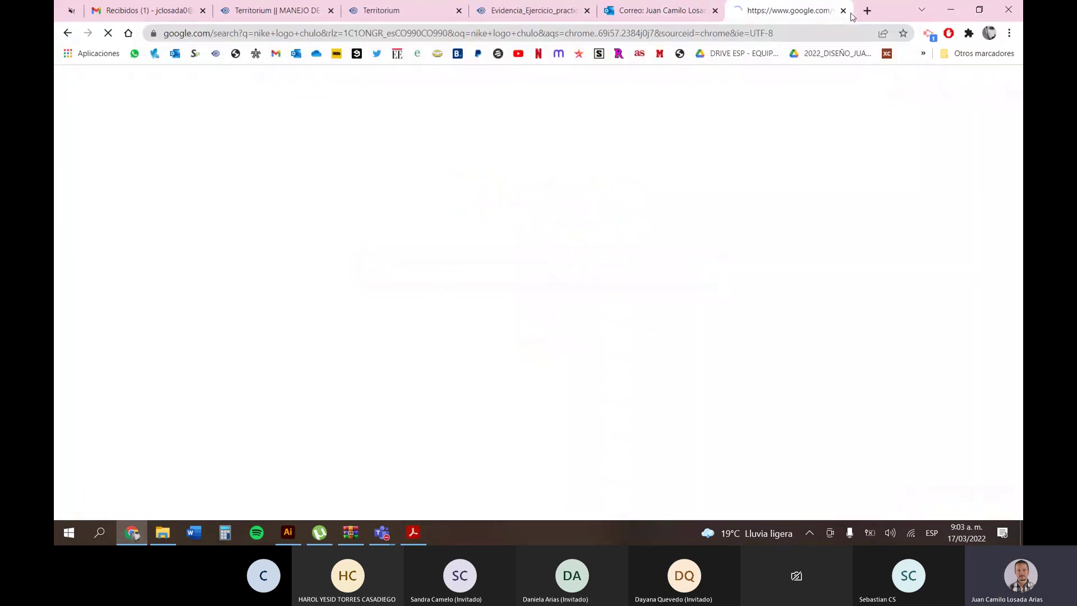
pyautogui.click(384, 280)
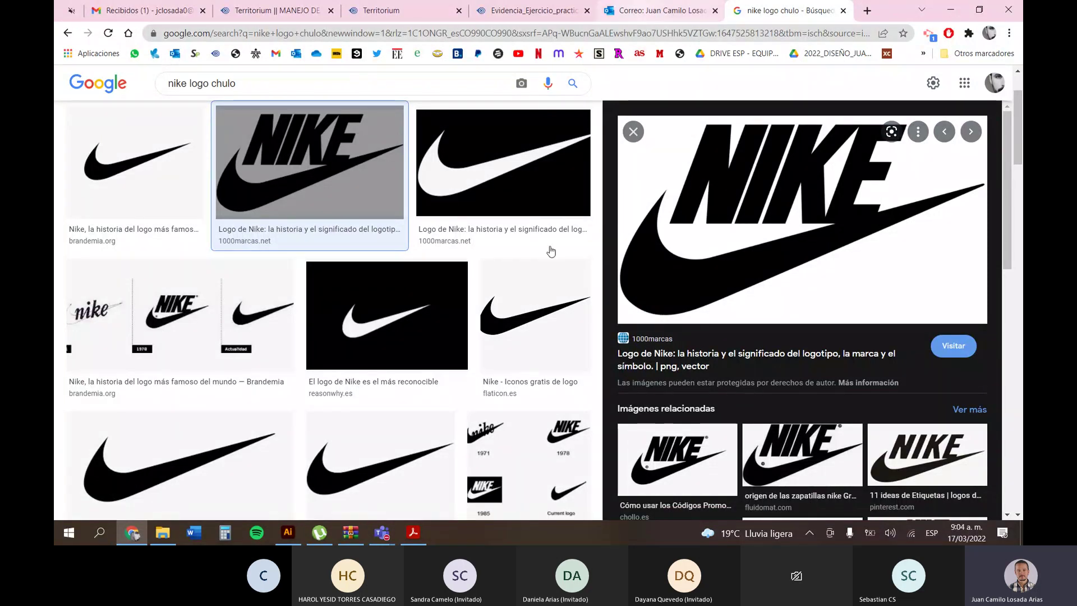
# Go back through the logo types PDF to Illustrator, then move the “LPQ e-innovation” text up and shrink it to fit the artboard's width.
pyautogui.click(413, 533)
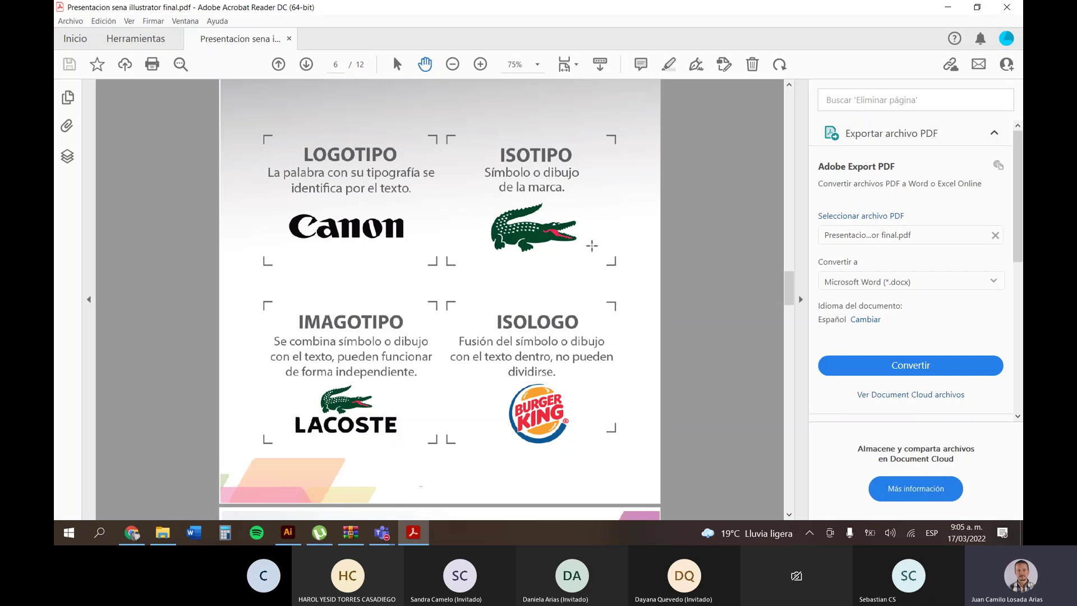
pyautogui.click(948, 9)
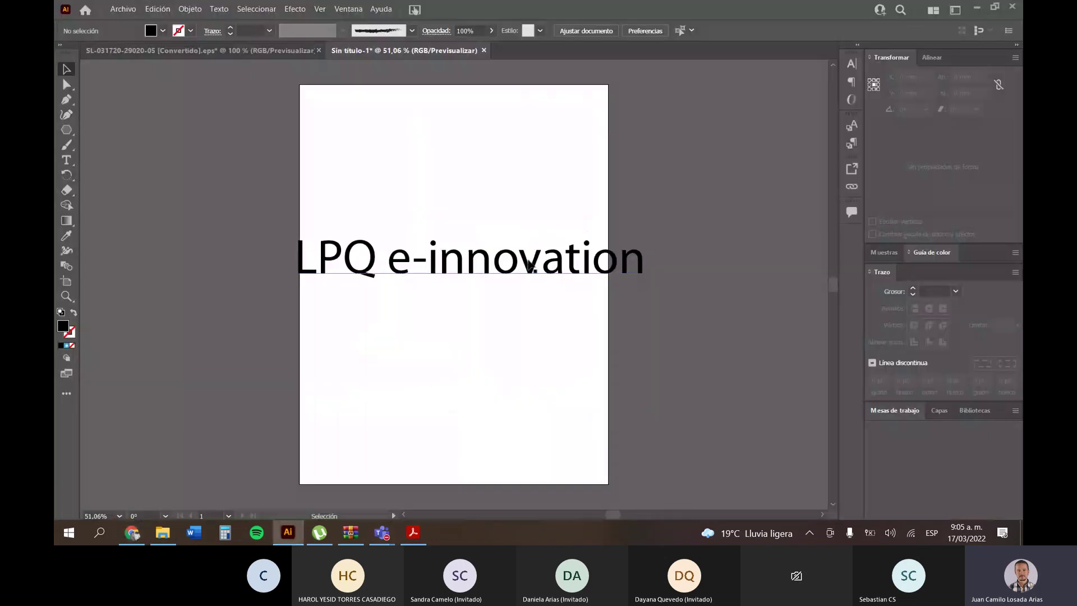
pyautogui.moveTo(570, 260); pyautogui.dragTo(610, 224)
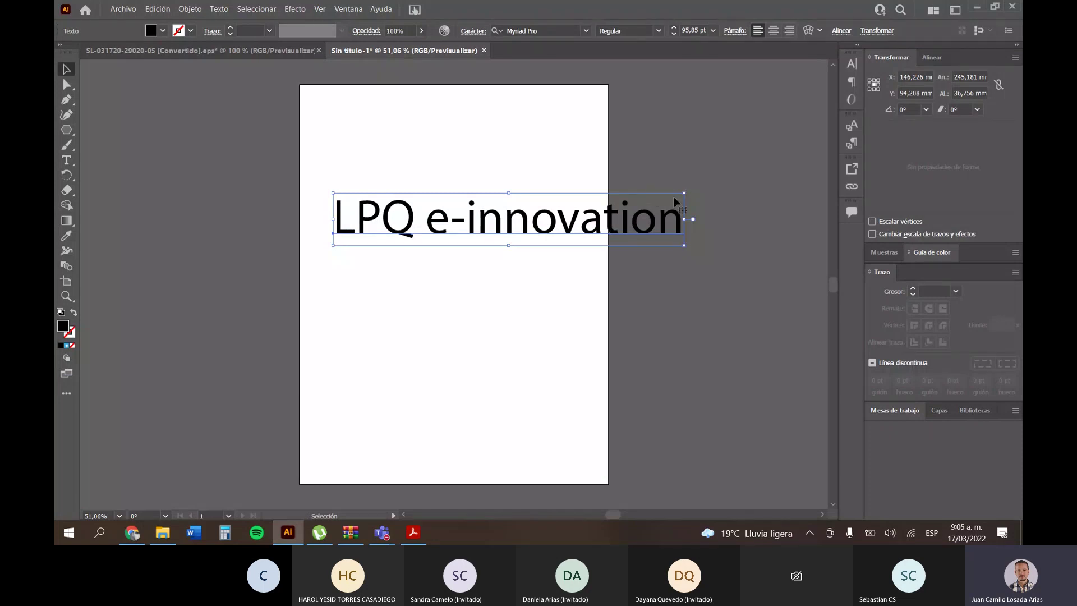
pyautogui.moveTo(683, 193); pyautogui.dragTo(570, 224)
pyautogui.click(481, 183)
pyautogui.click(502, 160)
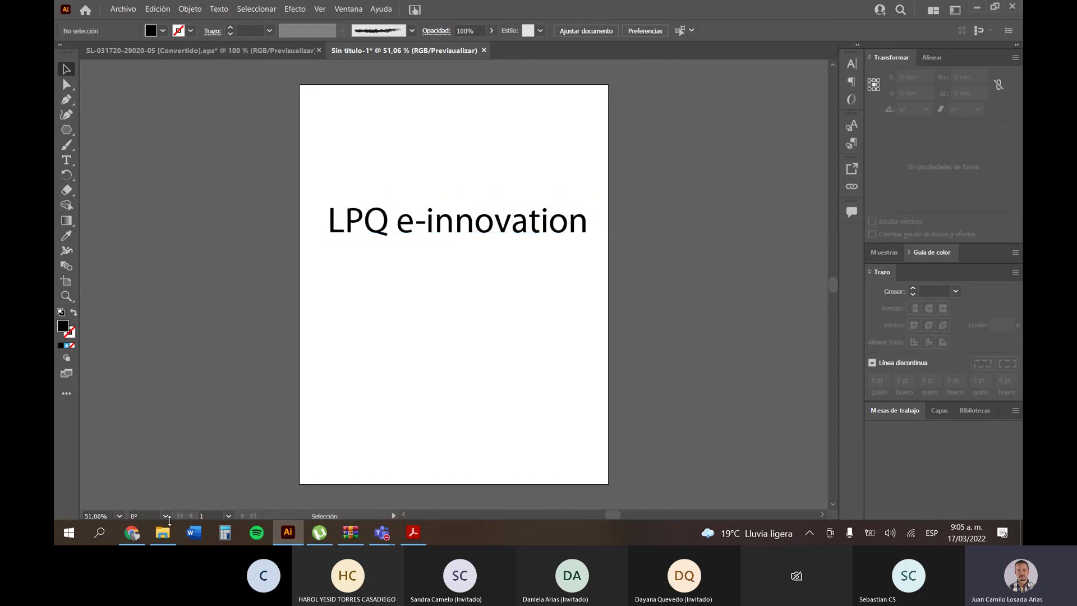
# Switch to Chrome, open the “LPQ e-innovation” practical exercise PDF, and highlight “empresas informáticas” in its introduction.
pyautogui.click(132, 531)
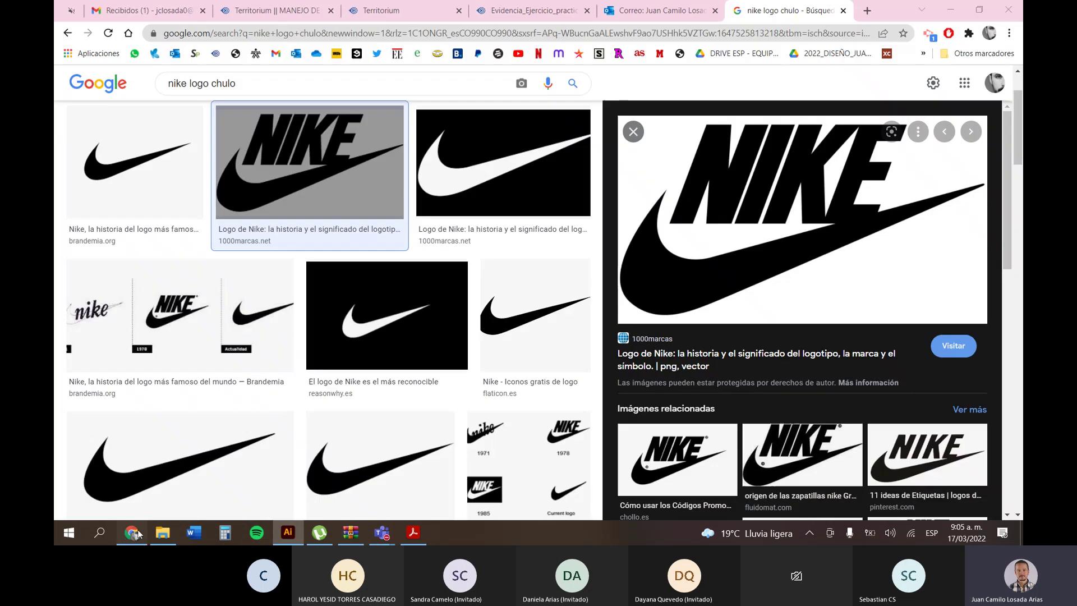
pyautogui.click(269, 9)
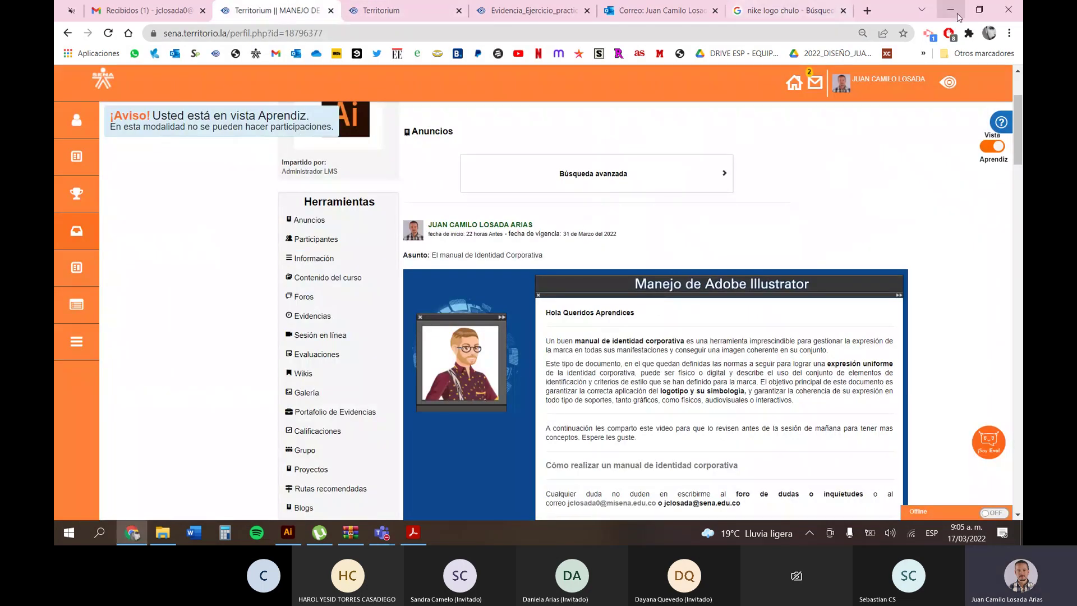
pyautogui.click(395, 7)
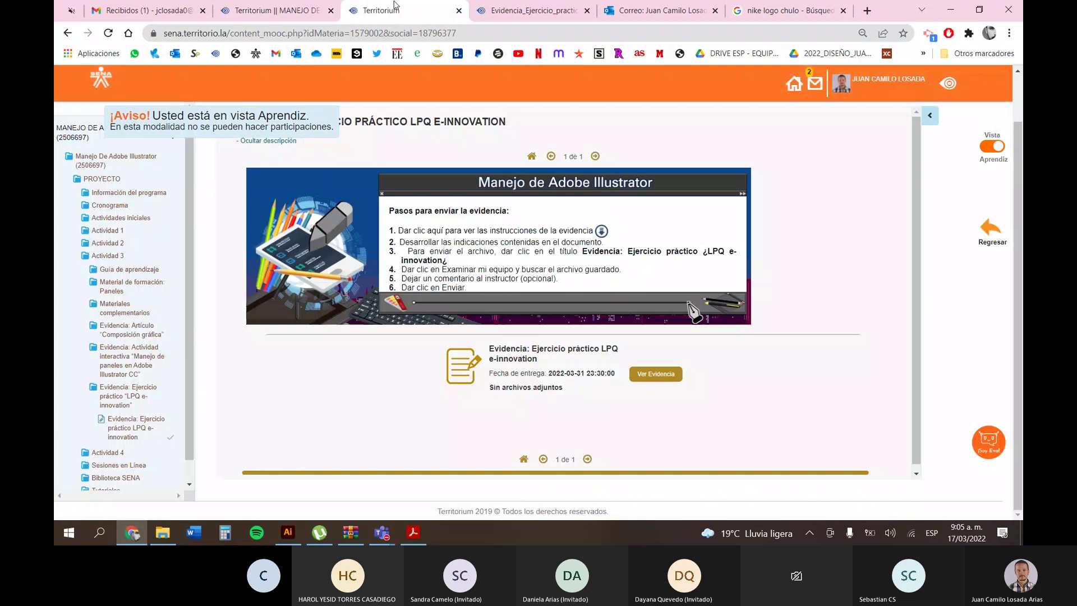
pyautogui.click(501, 7)
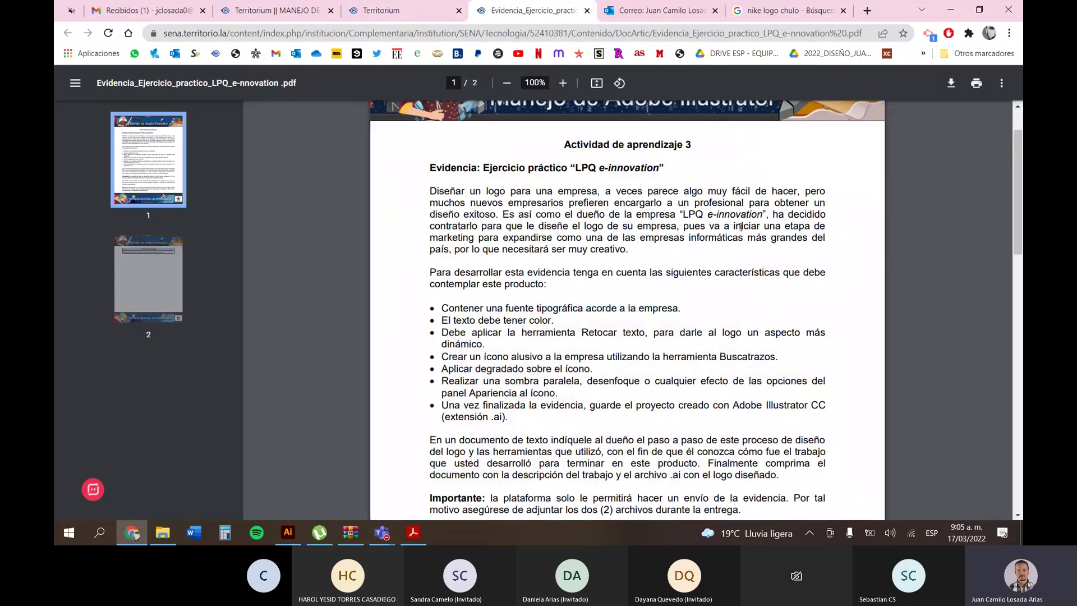
pyautogui.moveTo(645, 237); pyautogui.dragTo(740, 236)
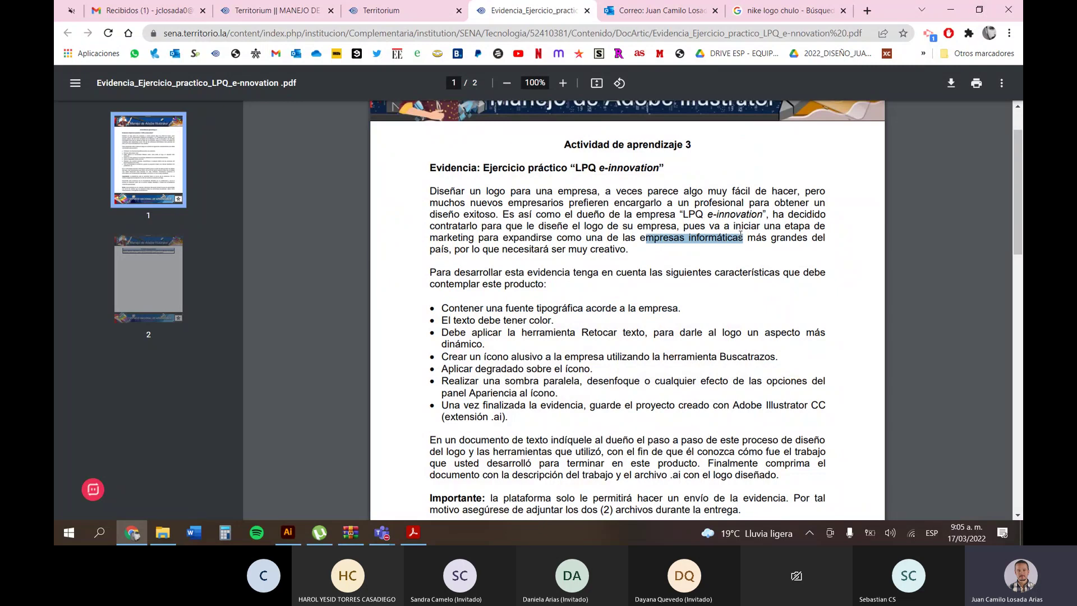
# Open the DaFont site in a new browser tab and browse its recently added fonts.
pyautogui.click(867, 11)
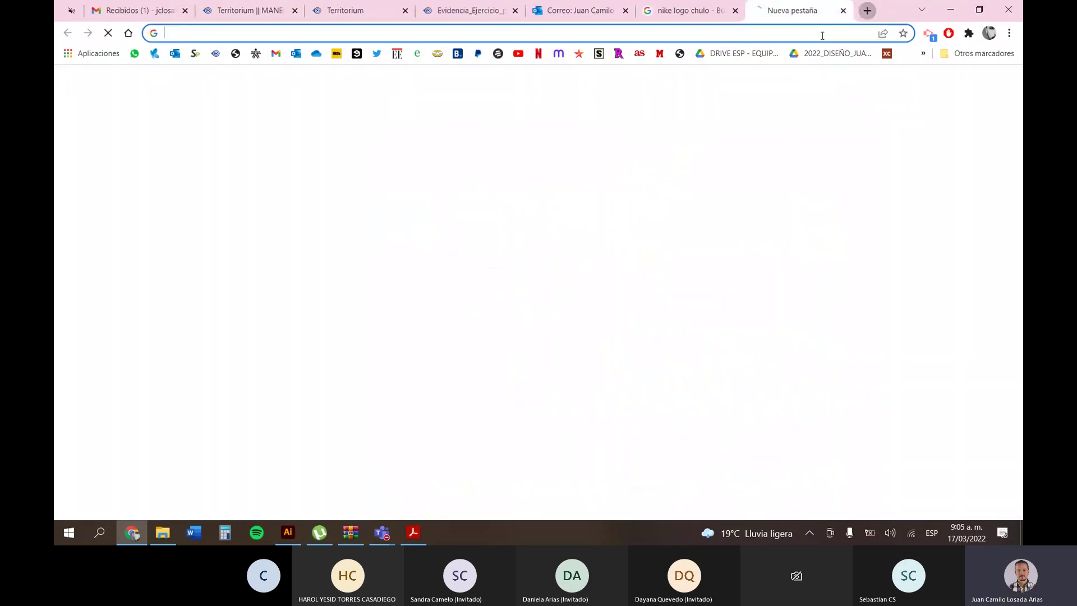
pyautogui.write('daf')
pyautogui.press('Down')
pyautogui.press('Down')
pyautogui.press('Down')
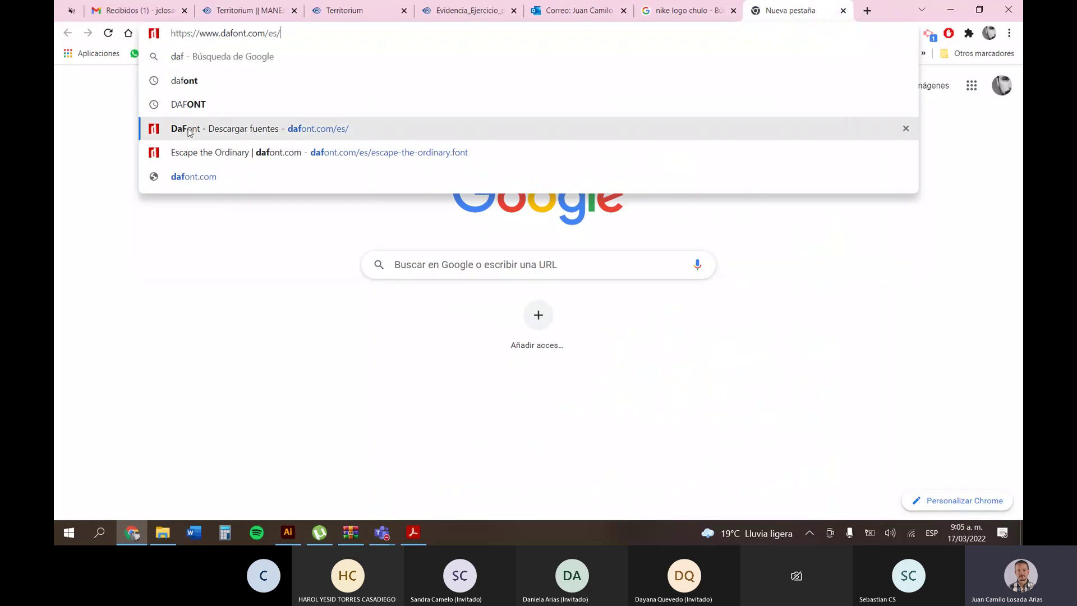
pyautogui.press('Return')
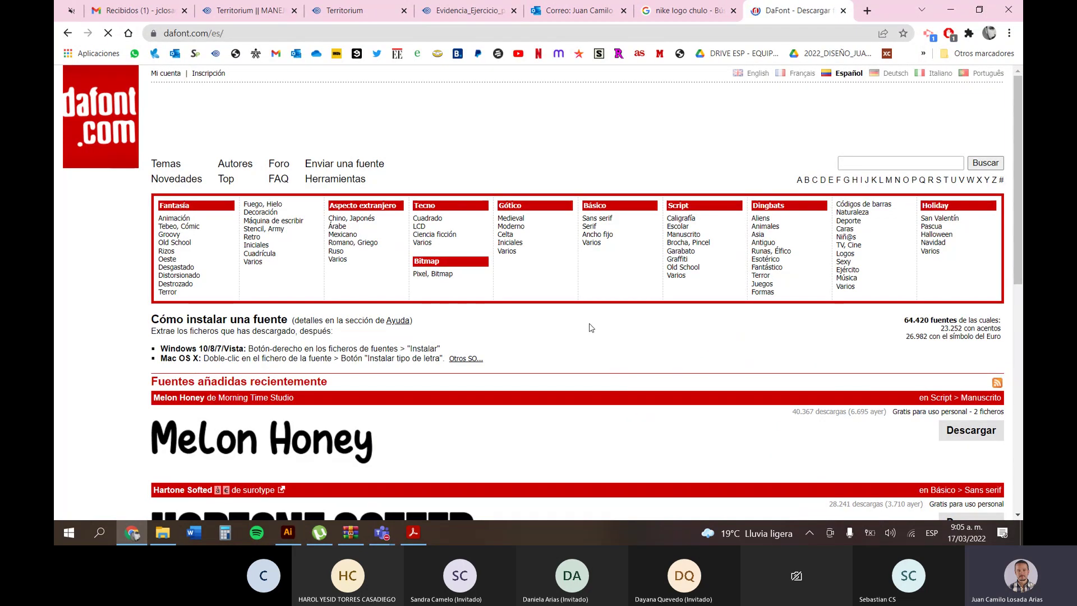
pyautogui.scroll(-8, 591, 322)
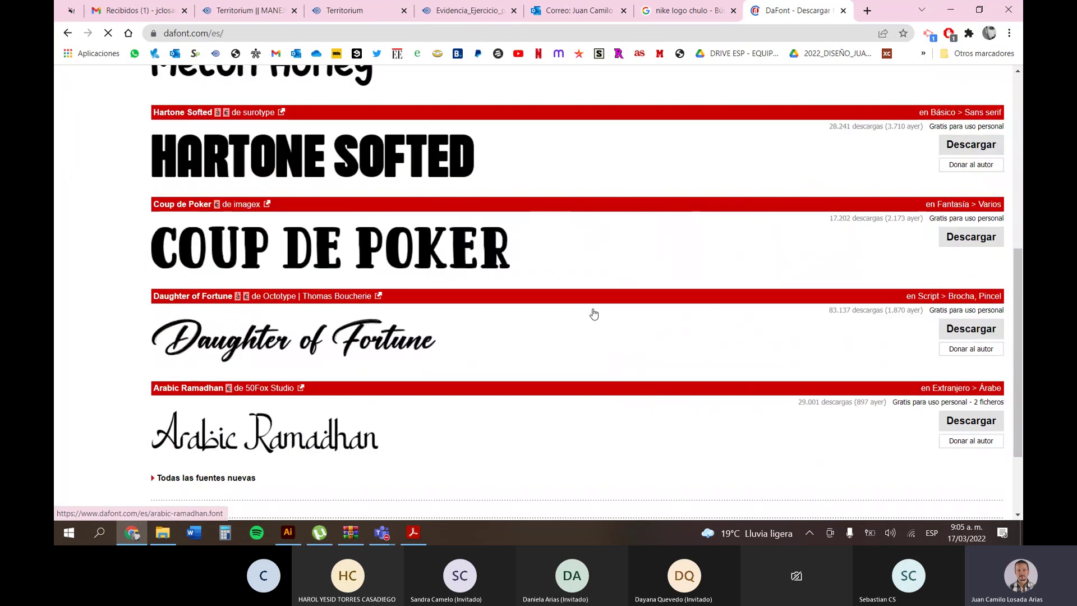
# Open DaFont's Tecno font category and skim its first page of fonts.
pyautogui.scroll(7, 594, 313)
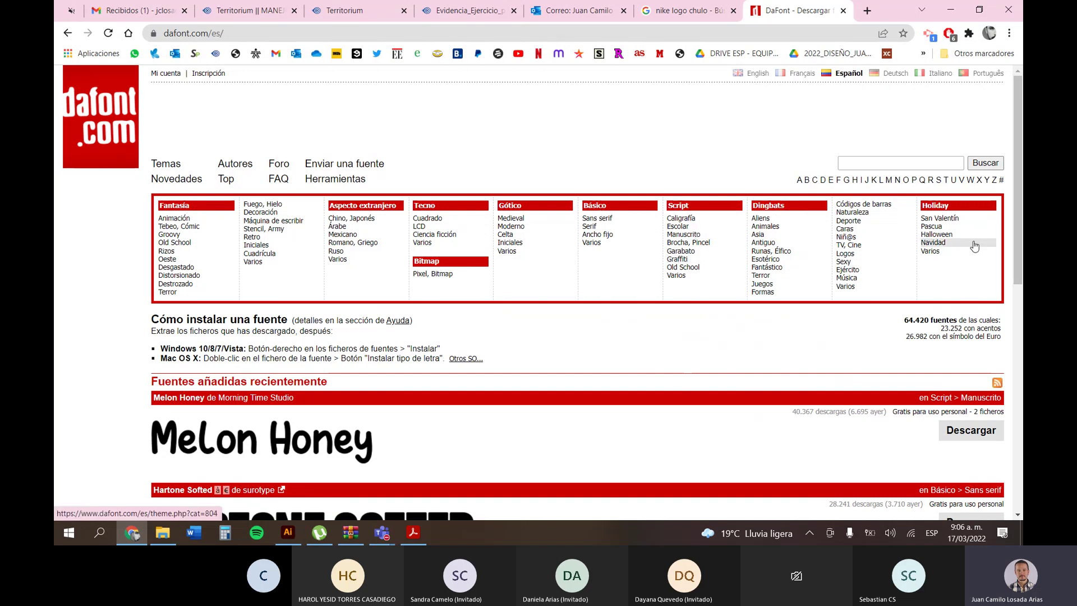
pyautogui.click(429, 211)
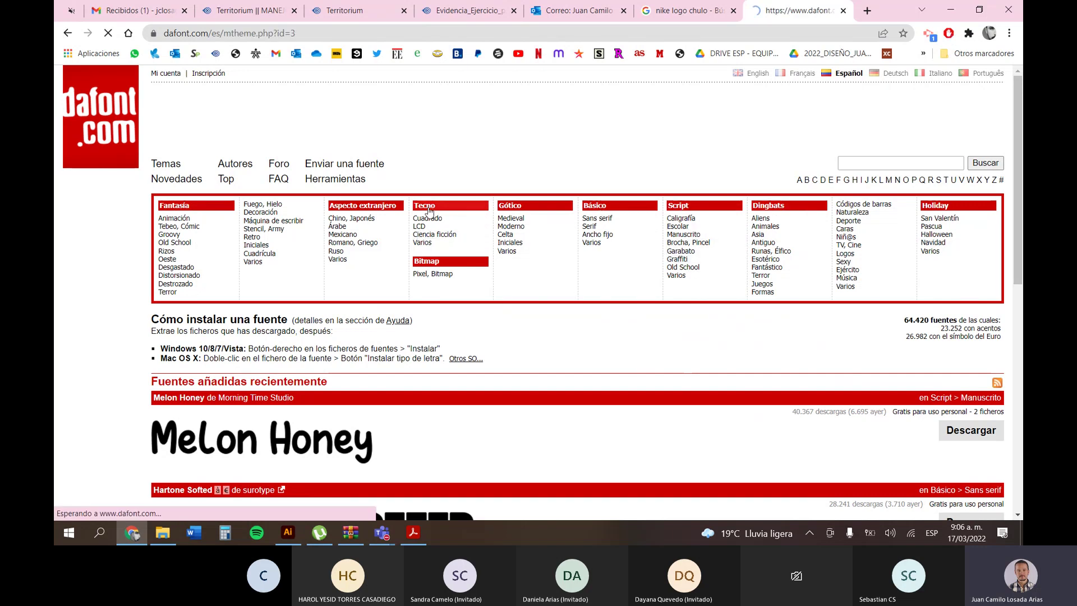
pyautogui.scroll(-3, 473, 390)
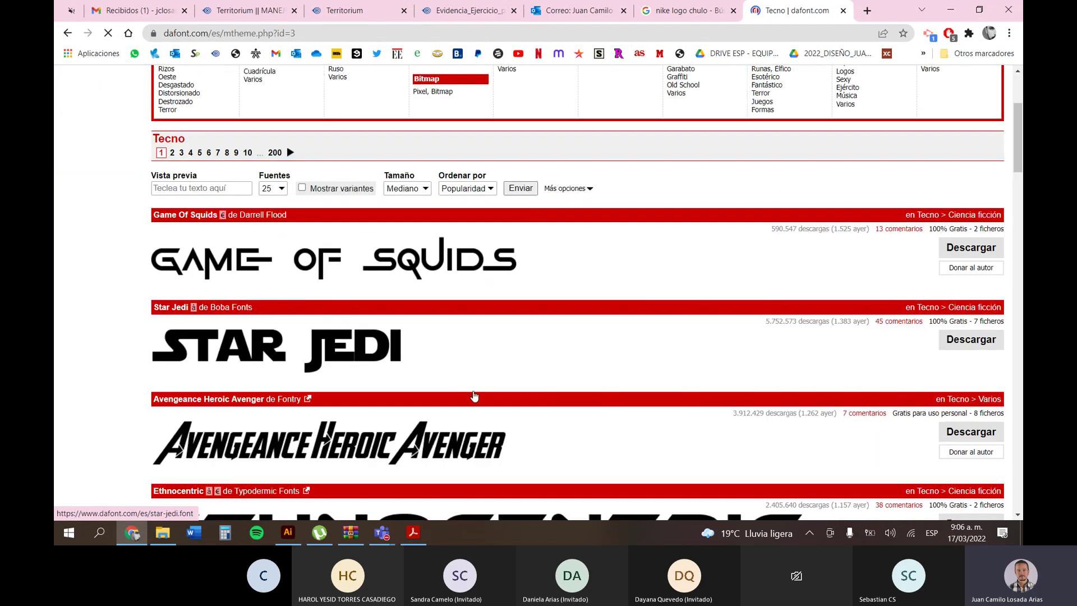
pyautogui.scroll(-8, 474, 392)
pyautogui.scroll(9, 473, 385)
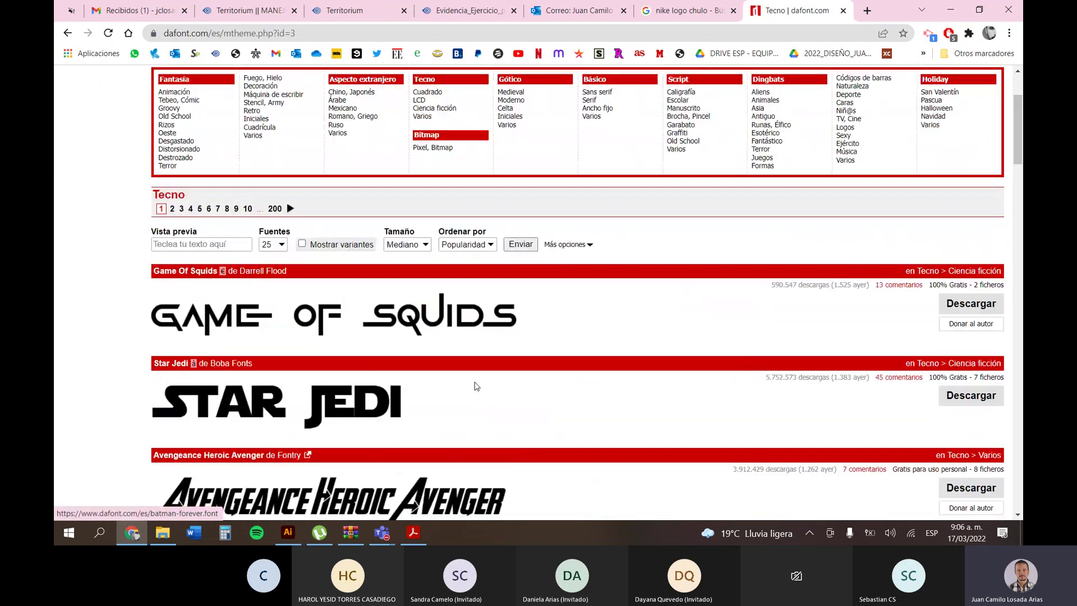
# Set the Tecno fonts' preview text to “LPQ e-innovation” and apply it to the list.
pyautogui.click(187, 243)
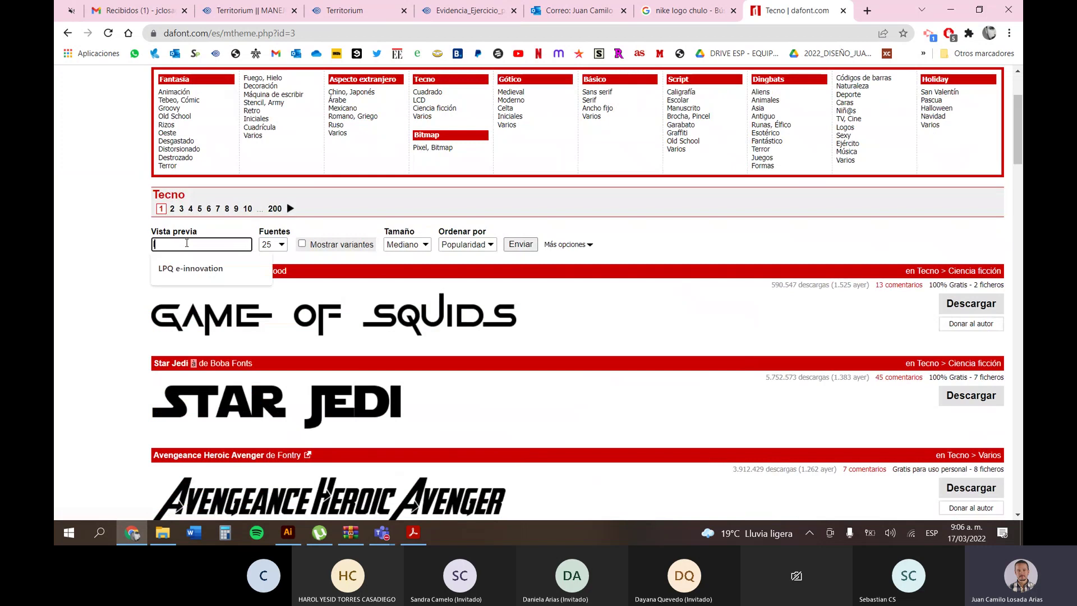
pyautogui.click(186, 272)
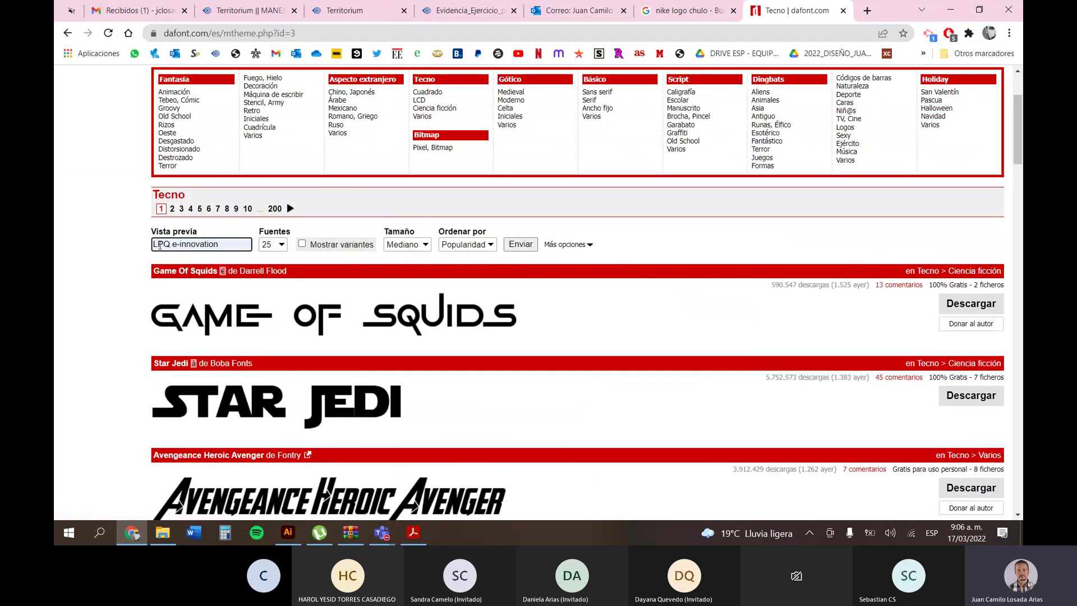
pyautogui.click(520, 245)
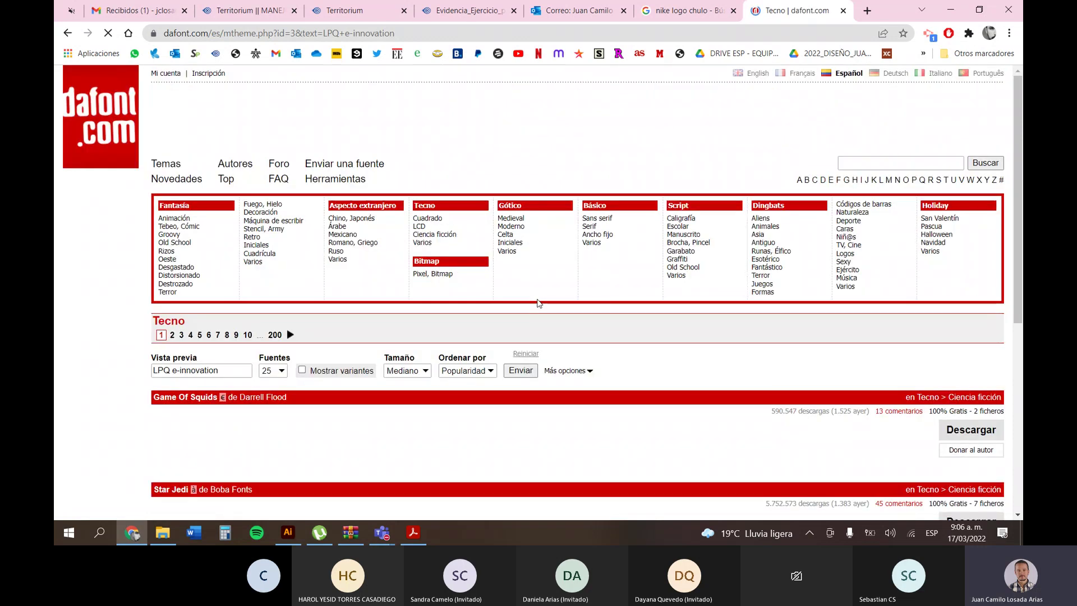
# Examine the “LPQ e-innovation” previews across the first page of Tecno fonts to choose a typeface.
pyautogui.scroll(-4, 538, 303)
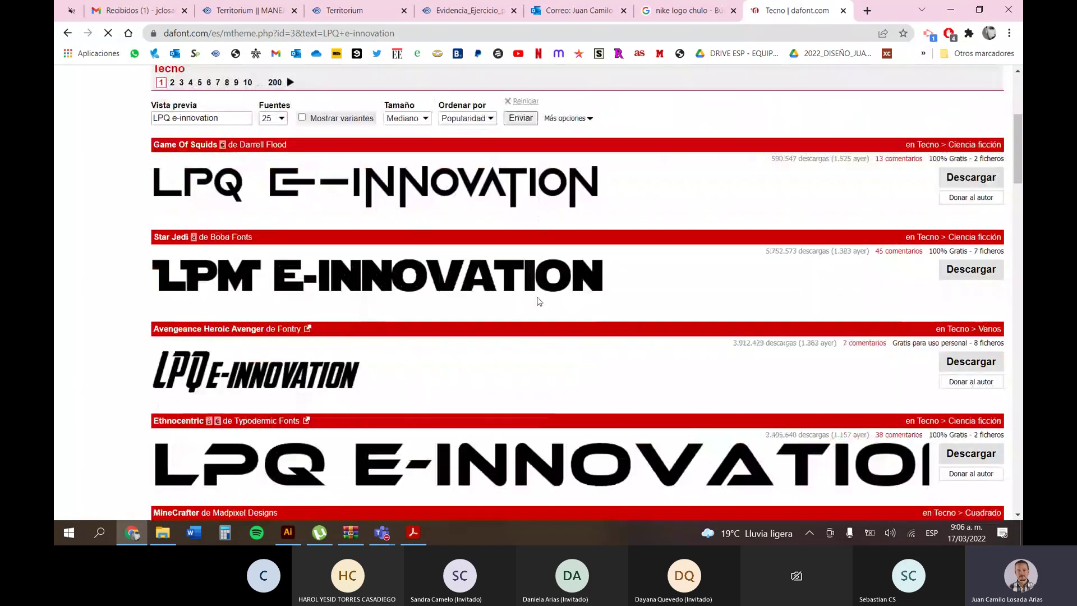
pyautogui.scroll(-5, 538, 301)
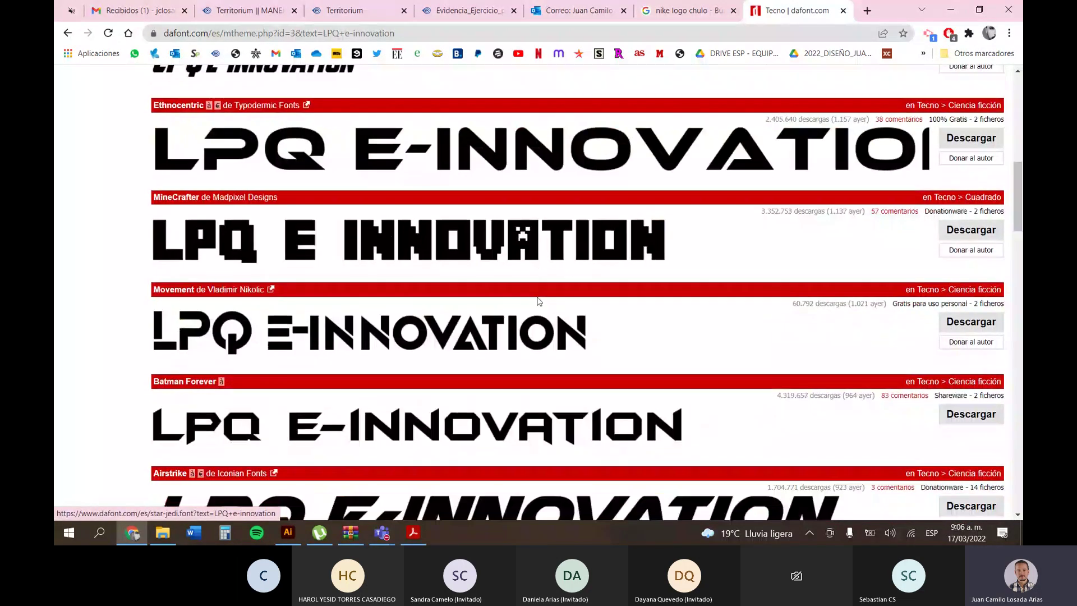
pyautogui.scroll(-6, 537, 301)
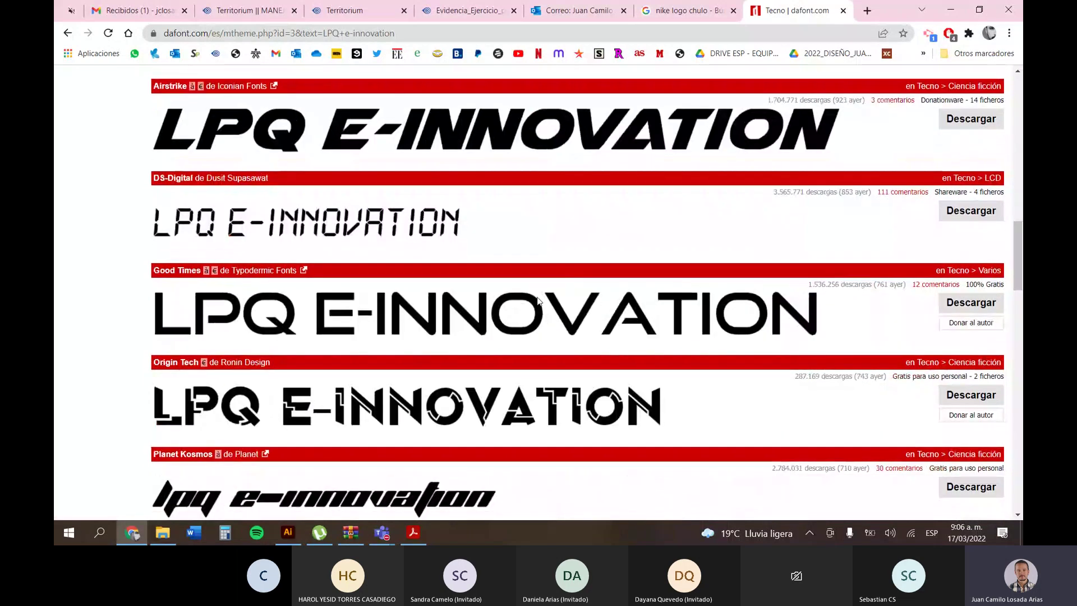
pyautogui.scroll(-3, 537, 301)
pyautogui.scroll(-3, 539, 303)
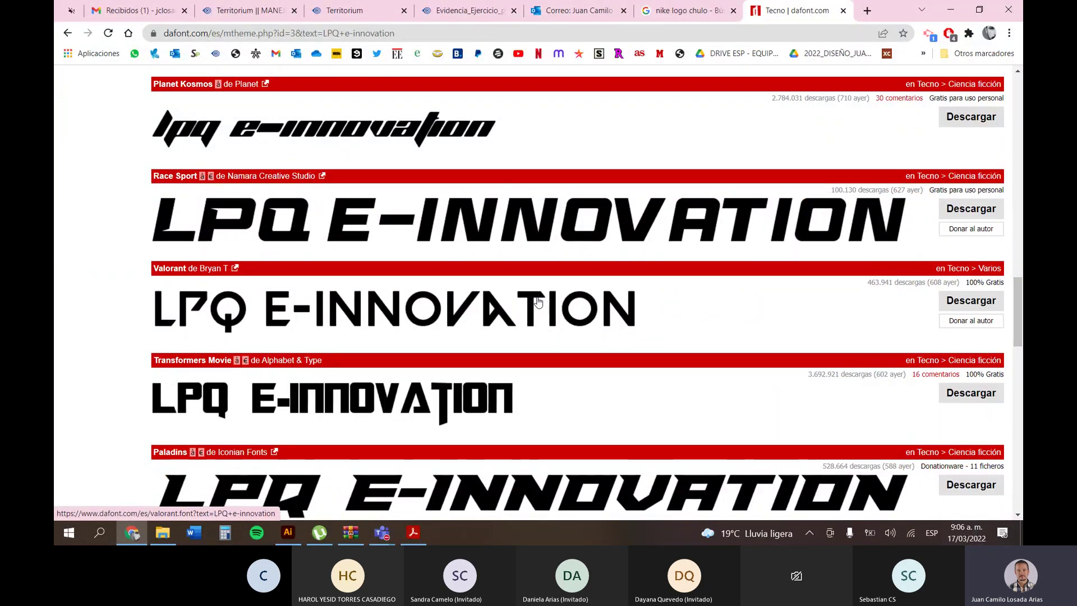
pyautogui.scroll(-1, 538, 303)
pyautogui.scroll(-6, 538, 302)
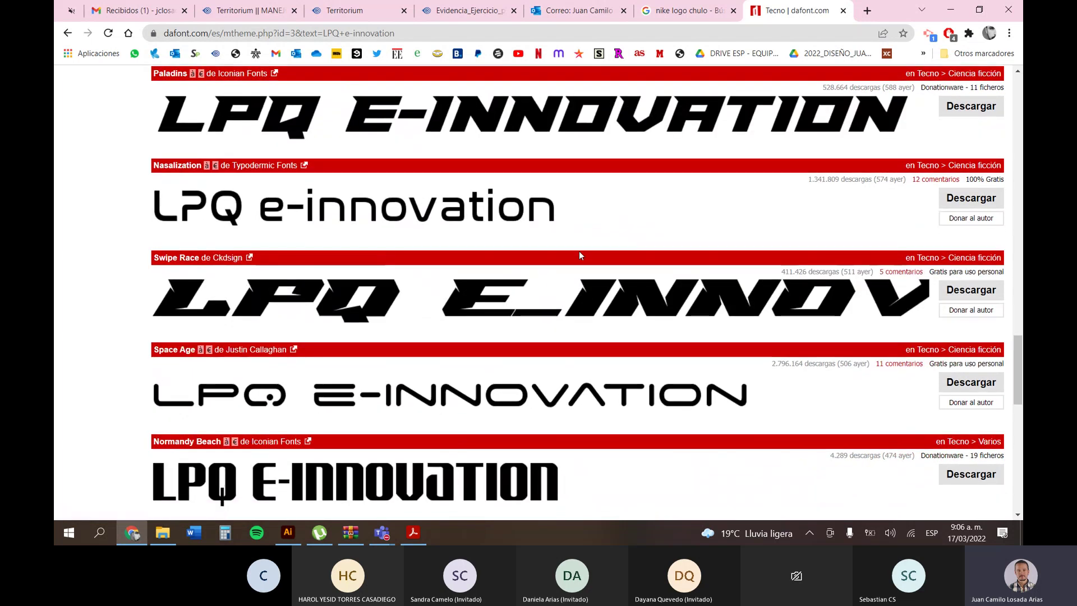
pyautogui.scroll(-6, 579, 255)
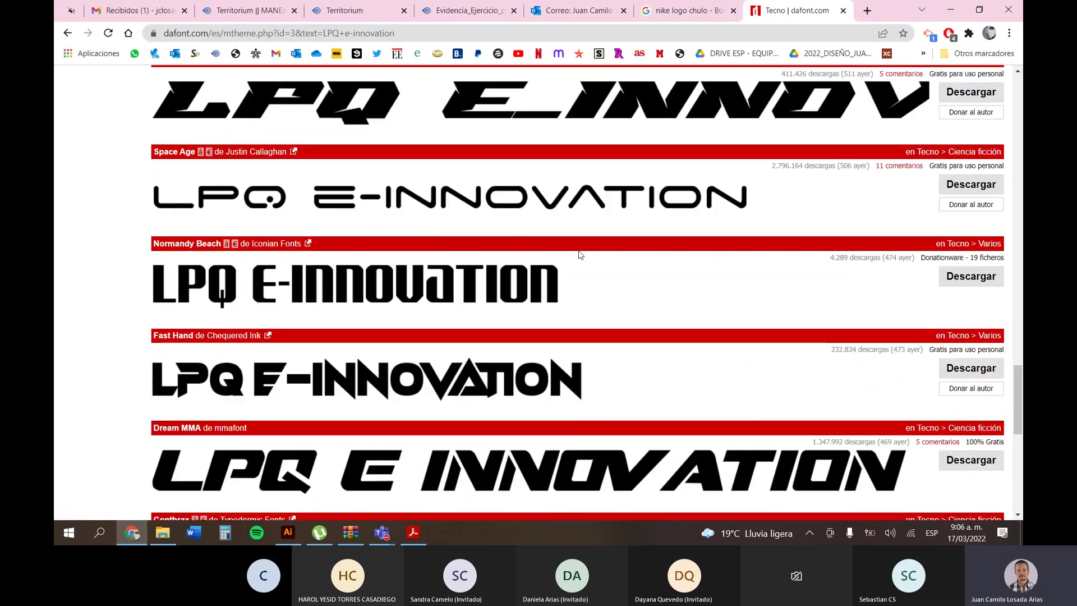
pyautogui.scroll(-3, 579, 255)
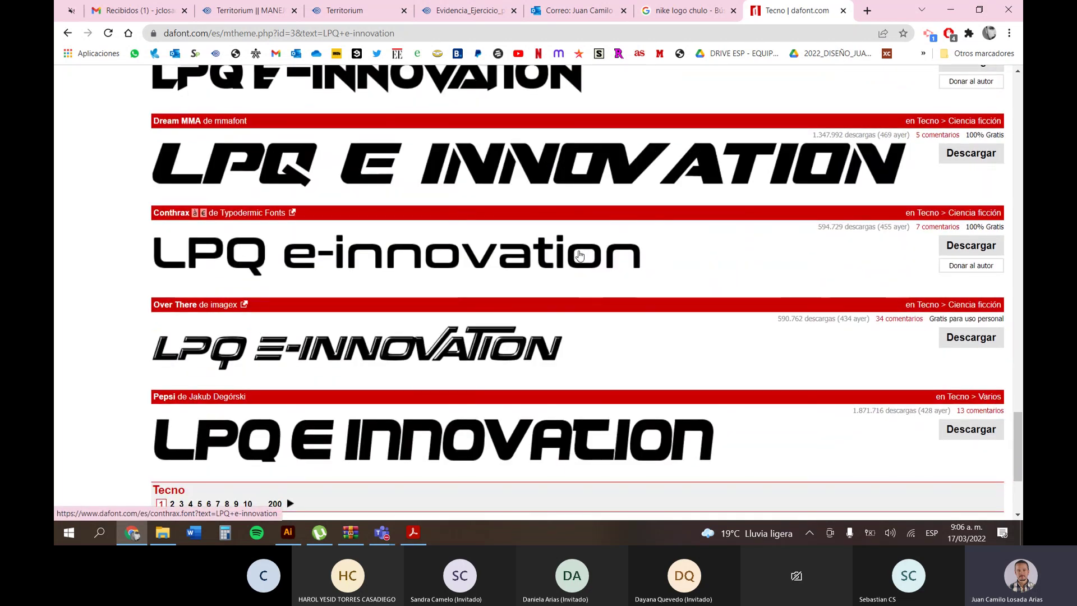
pyautogui.scroll(-1, 579, 255)
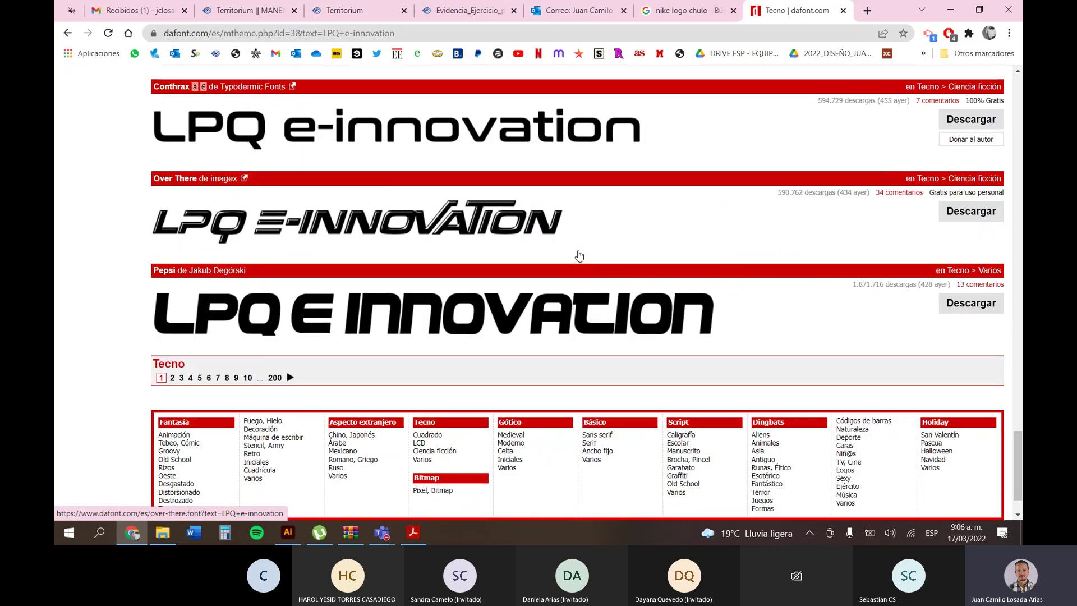
pyautogui.scroll(2, 578, 256)
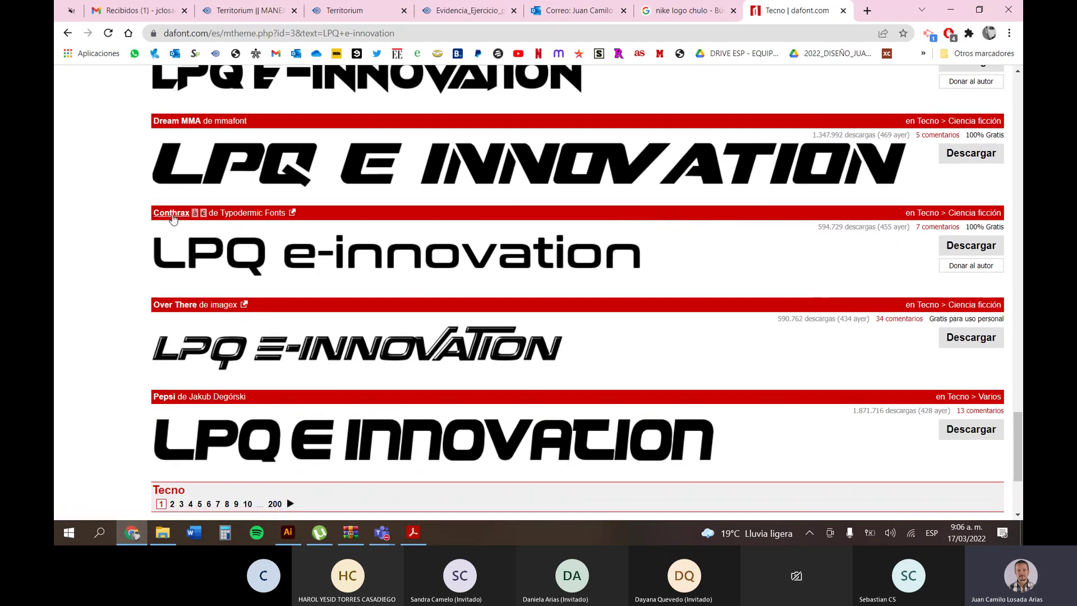
# Download the Conthrax font, open conthrax.zip, and select conthrax-sb.ttf in the archive.
pyautogui.click(966, 252)
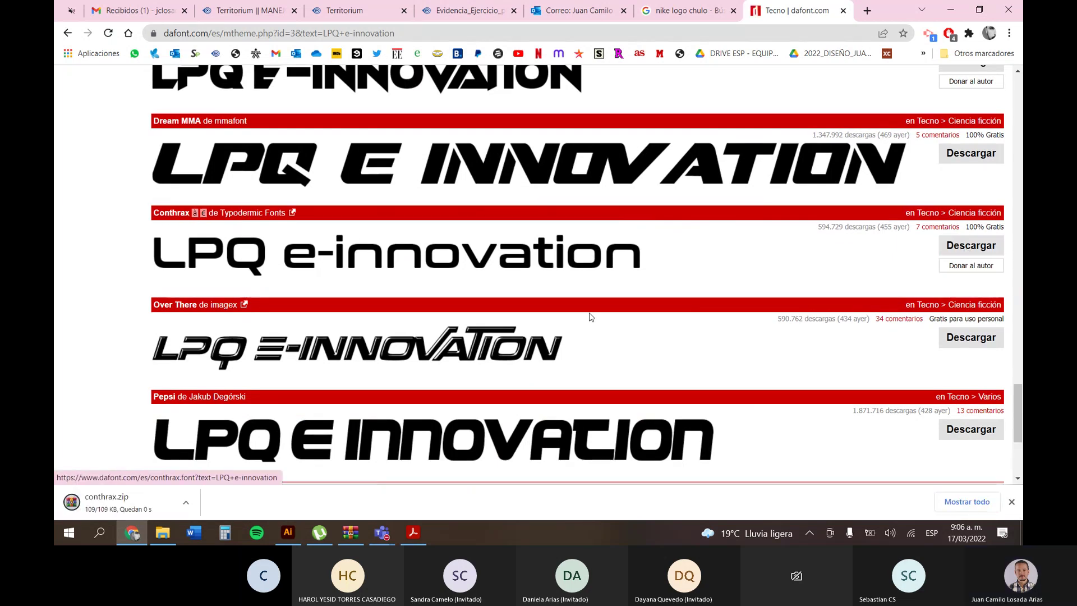
pyautogui.click(118, 500)
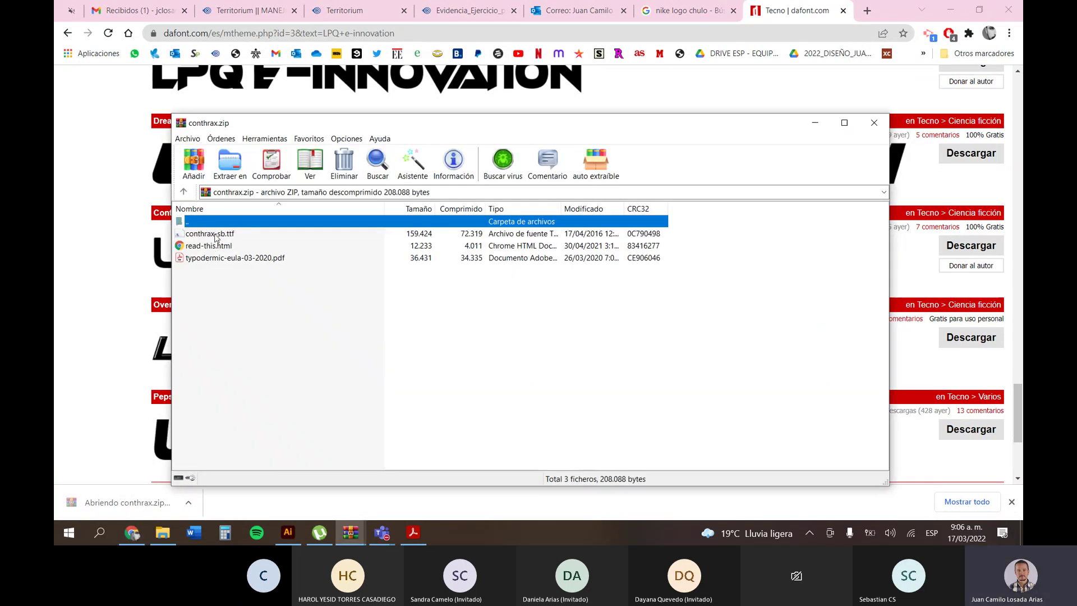
pyautogui.click(234, 237)
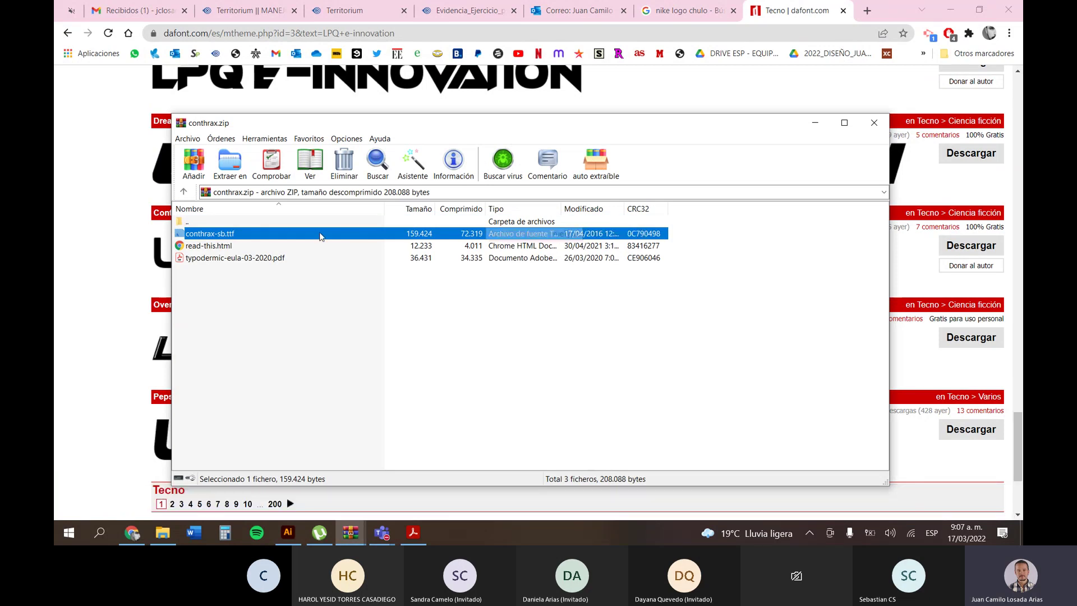
# Install the font file conthrax-sb.ttf from the archive and close its font preview window.
pyautogui.doubleClick(201, 236)
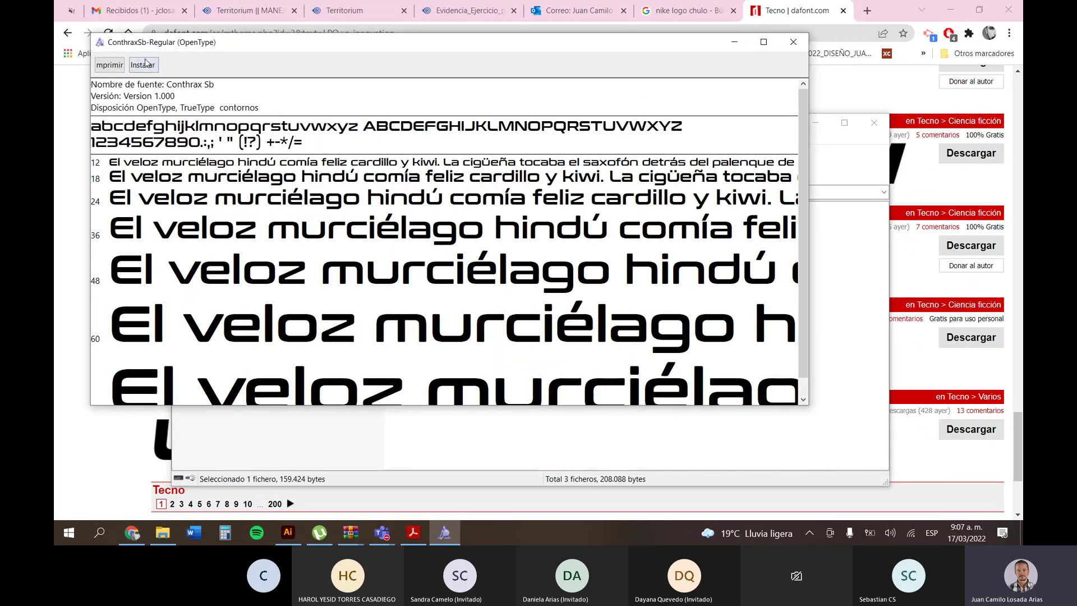
pyautogui.click(144, 65)
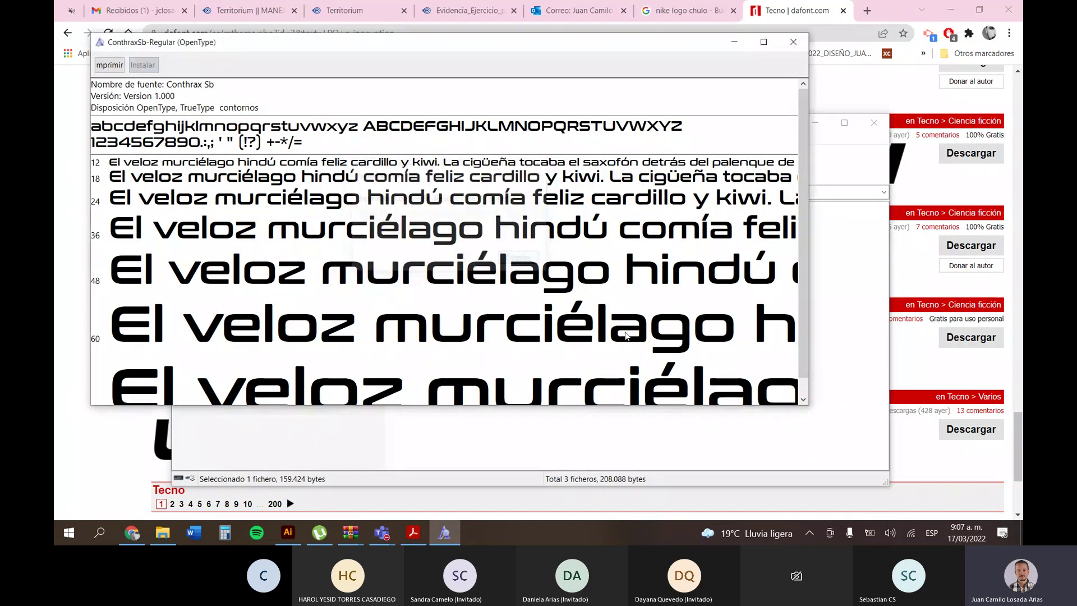
pyautogui.click(793, 42)
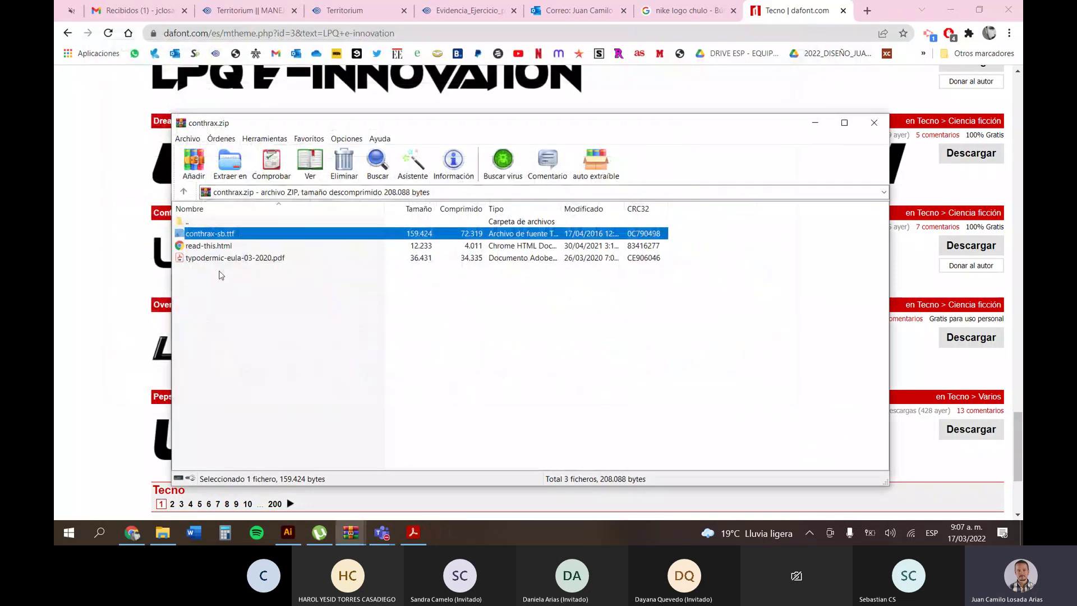
pyautogui.click(217, 301)
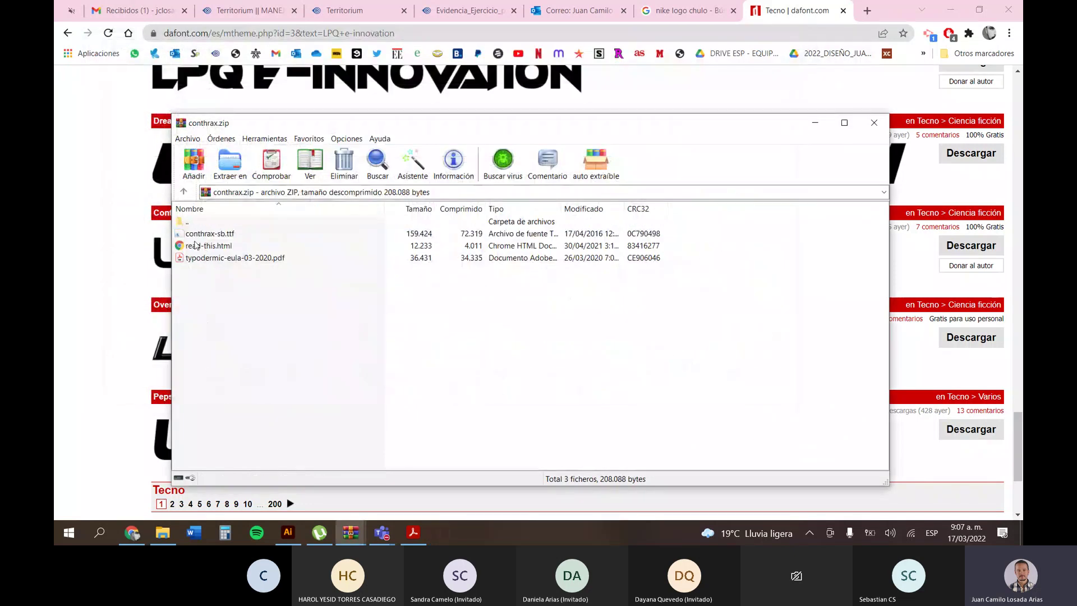
# Switch to Illustrator, change the “LPQ e-innovation” text's font to ConthraxSb-Regular, and move the text so it roughly centres across the artboard.
pyautogui.click(299, 535)
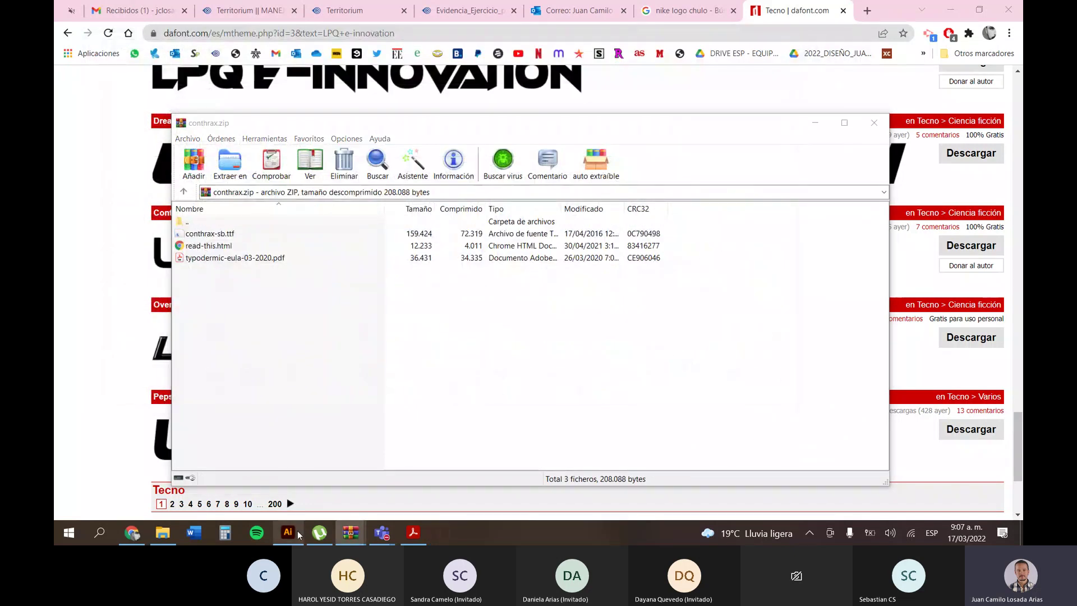
pyautogui.click(387, 227)
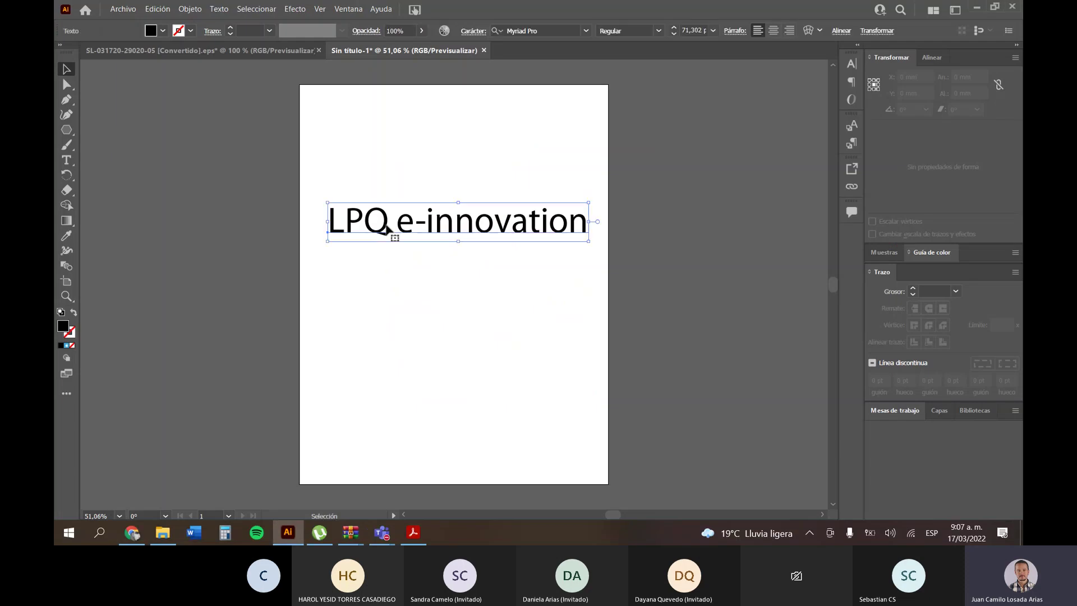
pyautogui.click(586, 34)
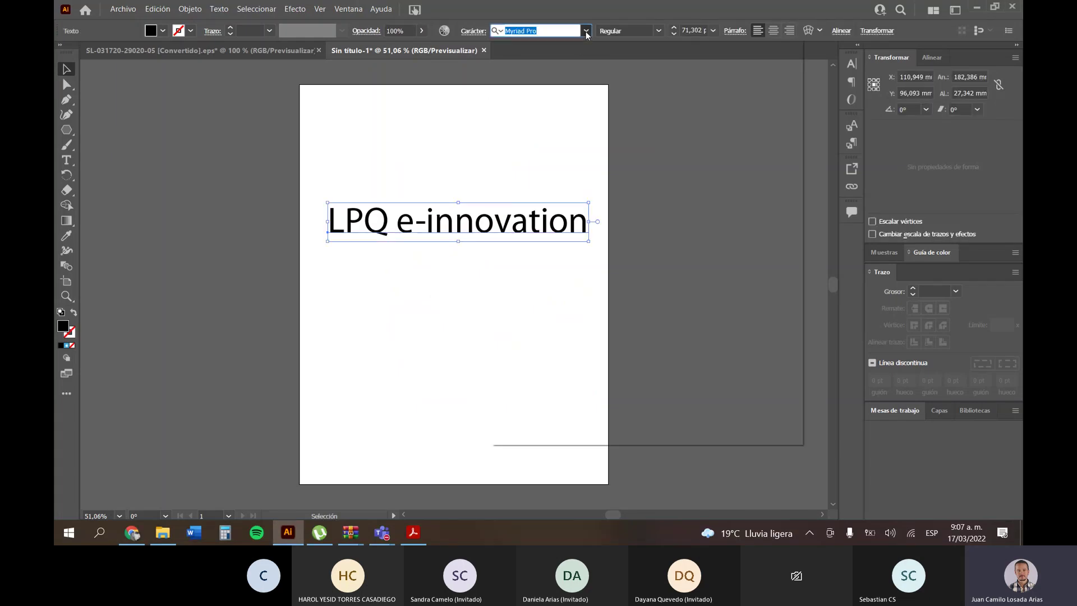
pyautogui.write('c')
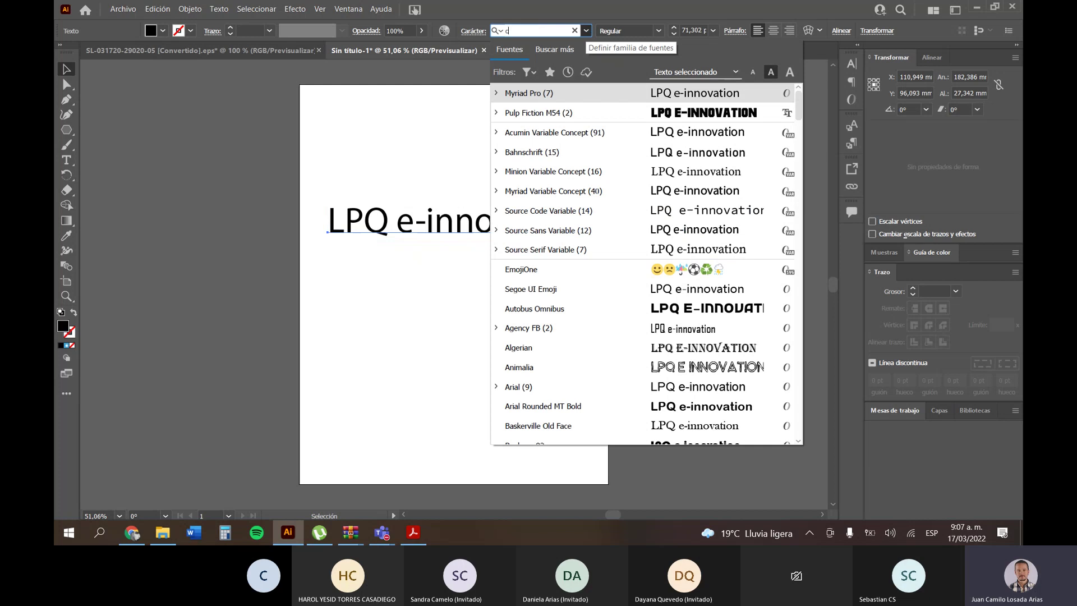
pyautogui.write('ont')
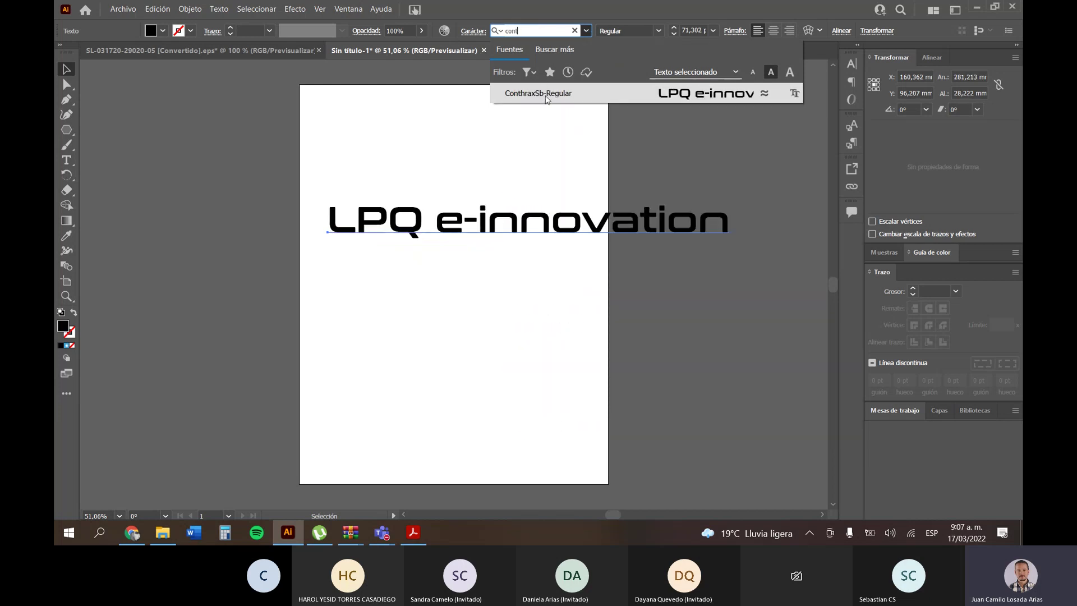
pyautogui.click(546, 99)
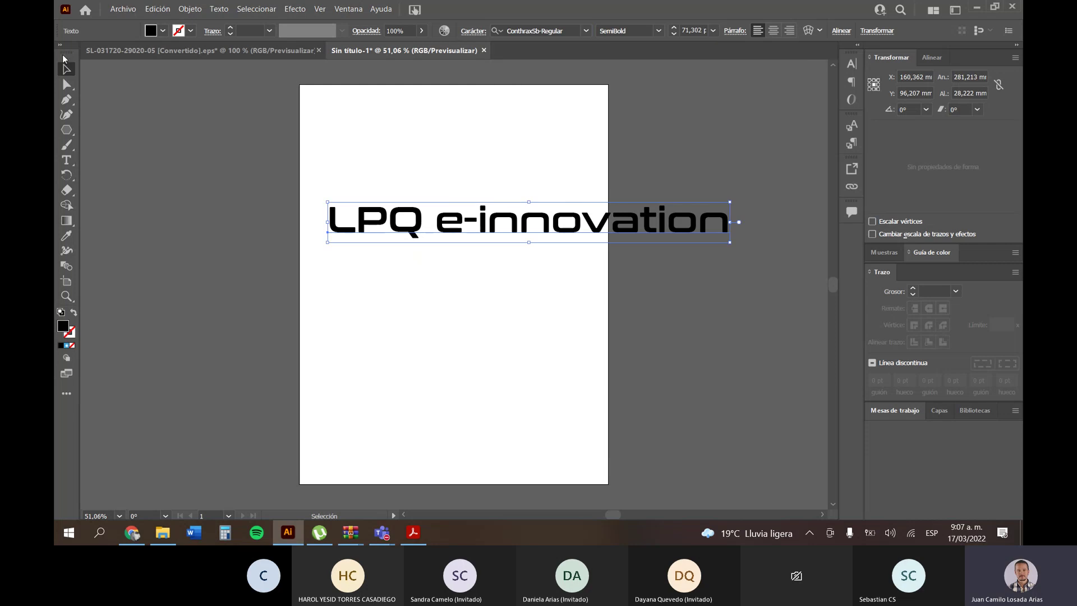
pyautogui.moveTo(632, 224); pyautogui.dragTo(569, 244)
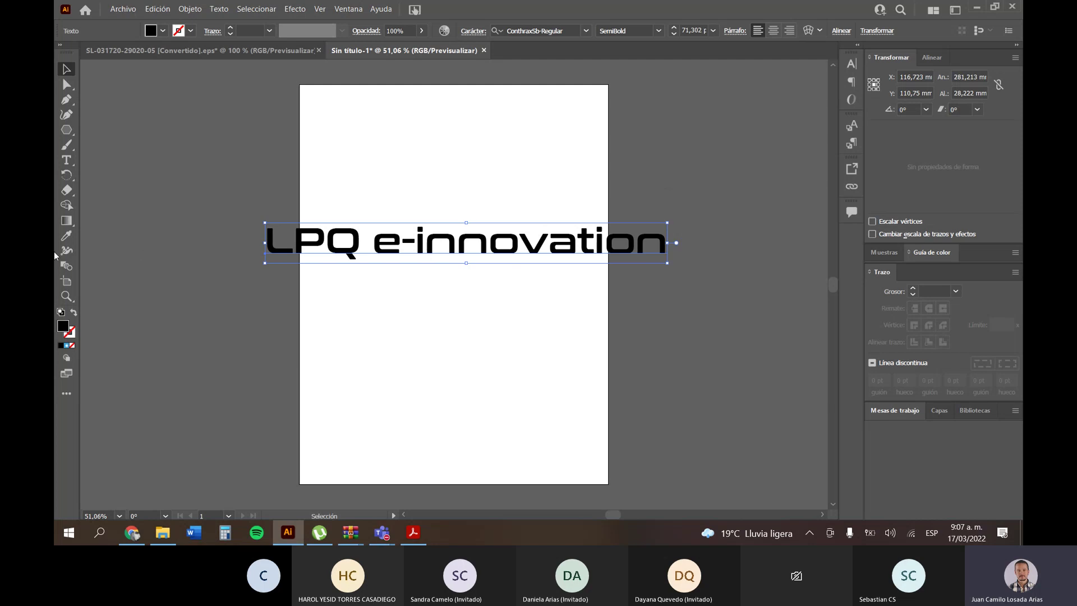
# Copy “e-innovation” from the logo text and delete it there, leaving only “LPQ” in that text object.
pyautogui.click(66, 160)
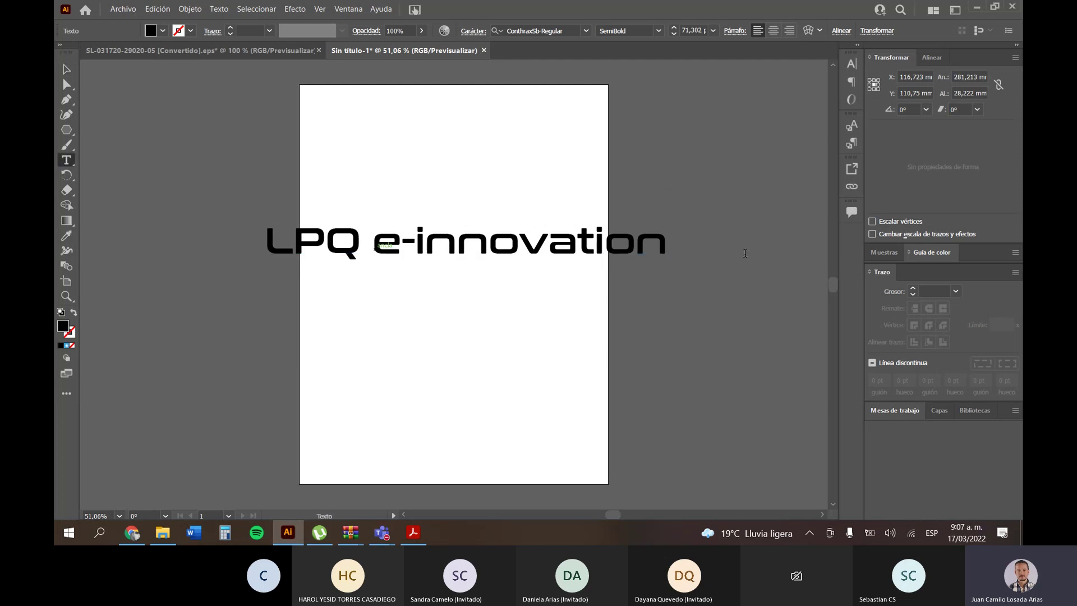
pyautogui.moveTo(374, 247); pyautogui.dragTo(667, 247)
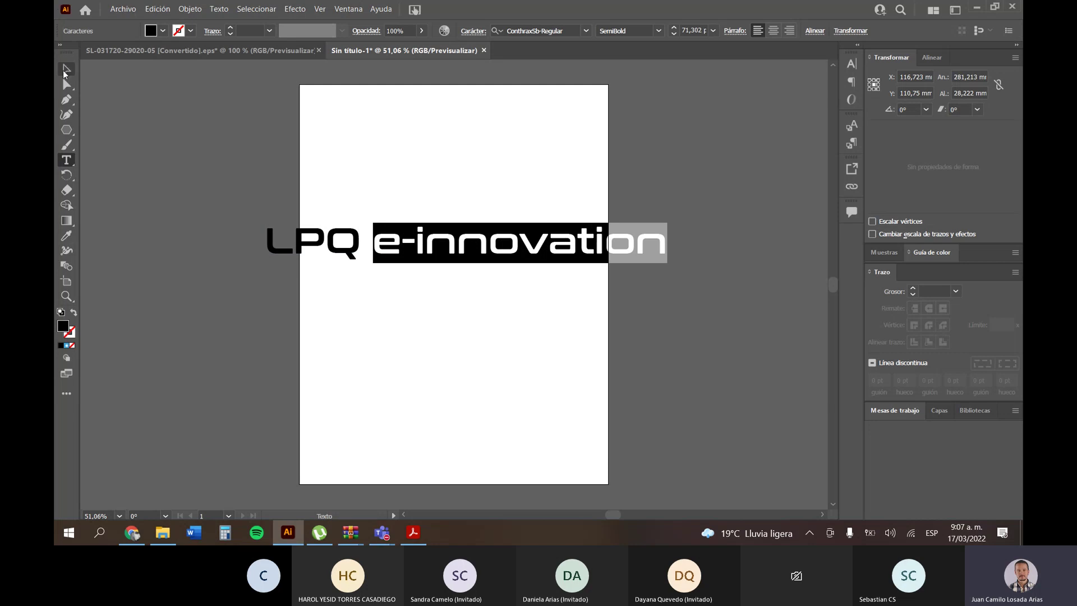
pyautogui.press('Escape')
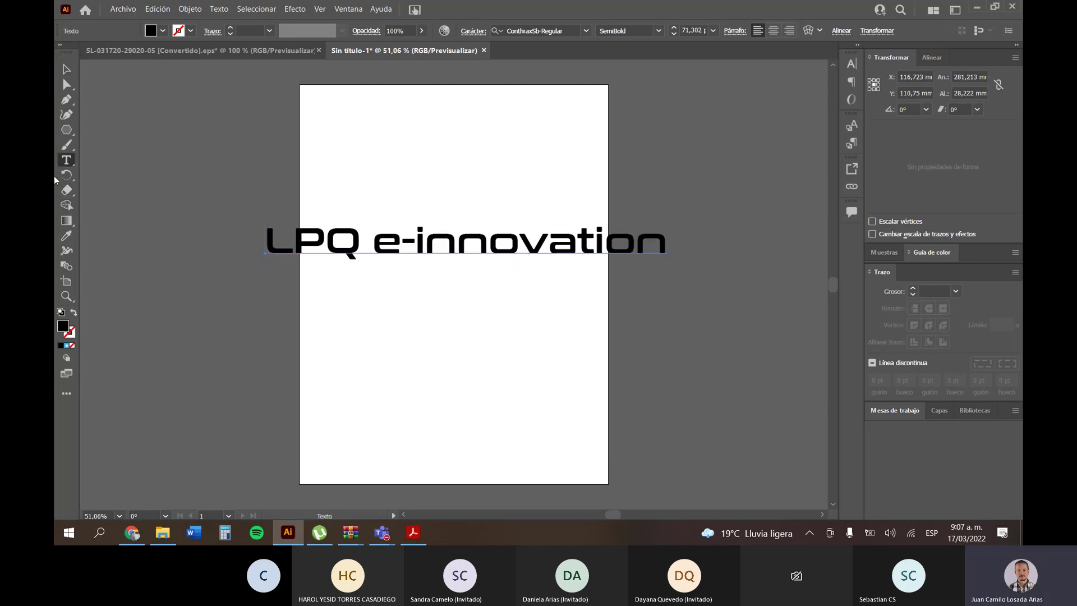
pyautogui.moveTo(374, 242); pyautogui.dragTo(747, 242)
pyautogui.hotkey('ctrl', 'c')
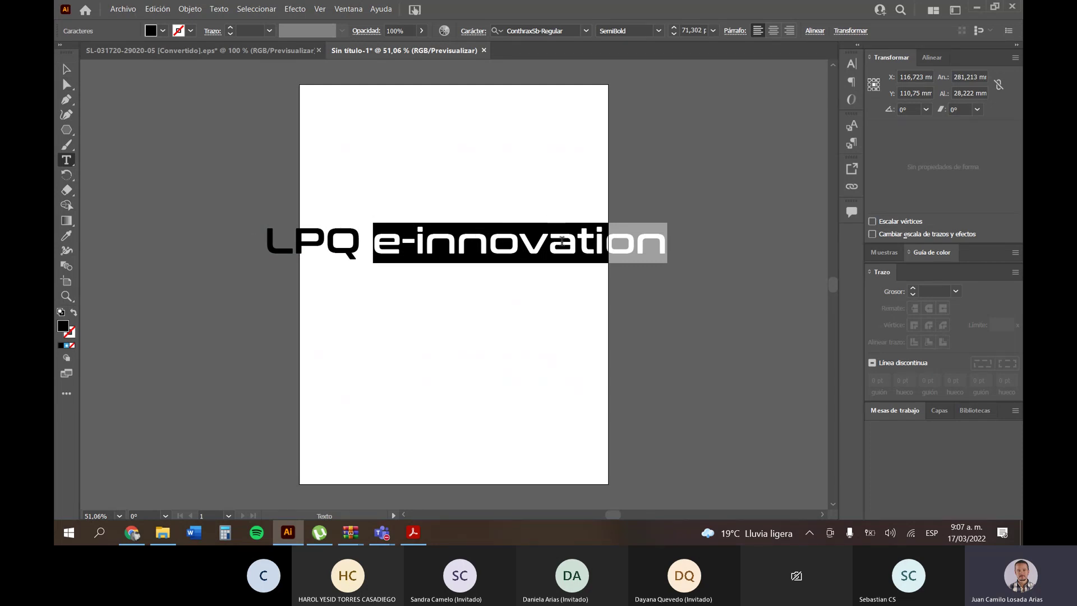
pyautogui.press('BackSpace')
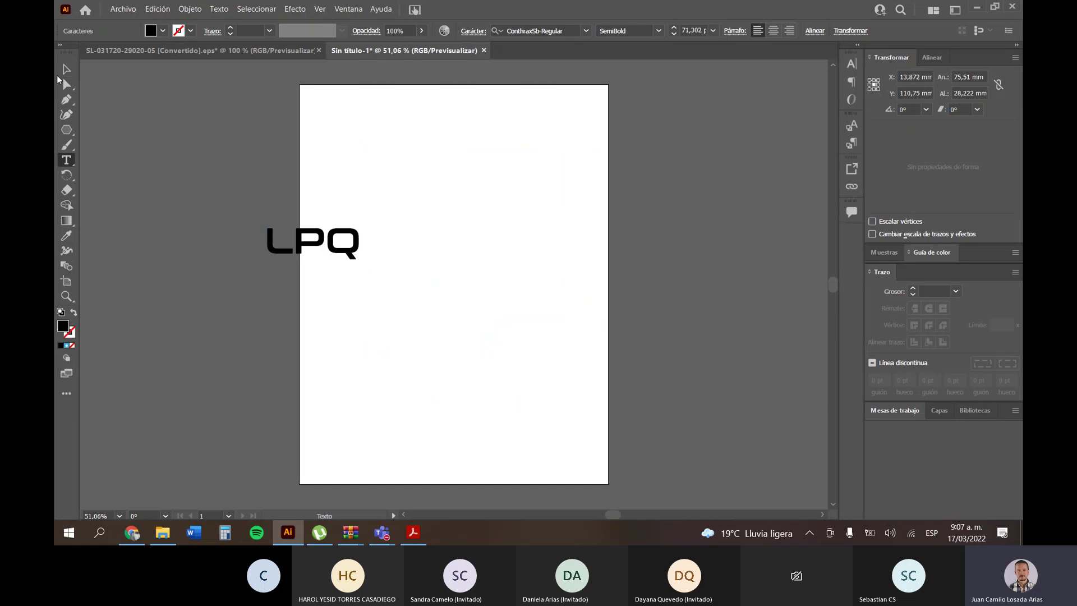
# Move the “LPQ” text to the upper centre of the artboard.
pyautogui.click(65, 70)
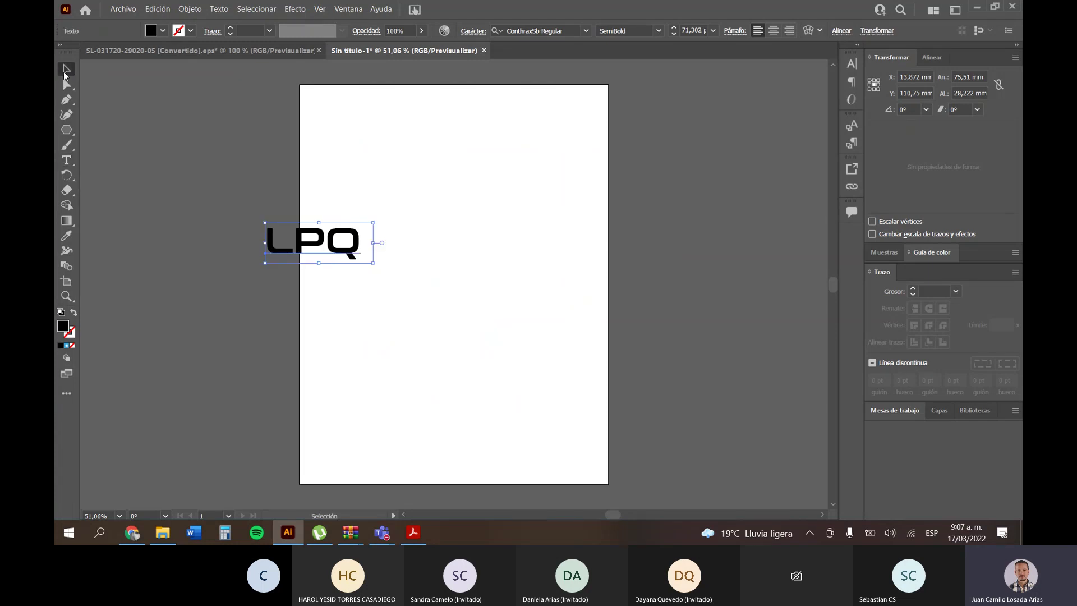
pyautogui.click(347, 195)
pyautogui.moveTo(296, 237); pyautogui.dragTo(438, 155)
# Paste the copied “e-innovation” as a separate text object and centre it below “LPQ”.
pyautogui.click(65, 160)
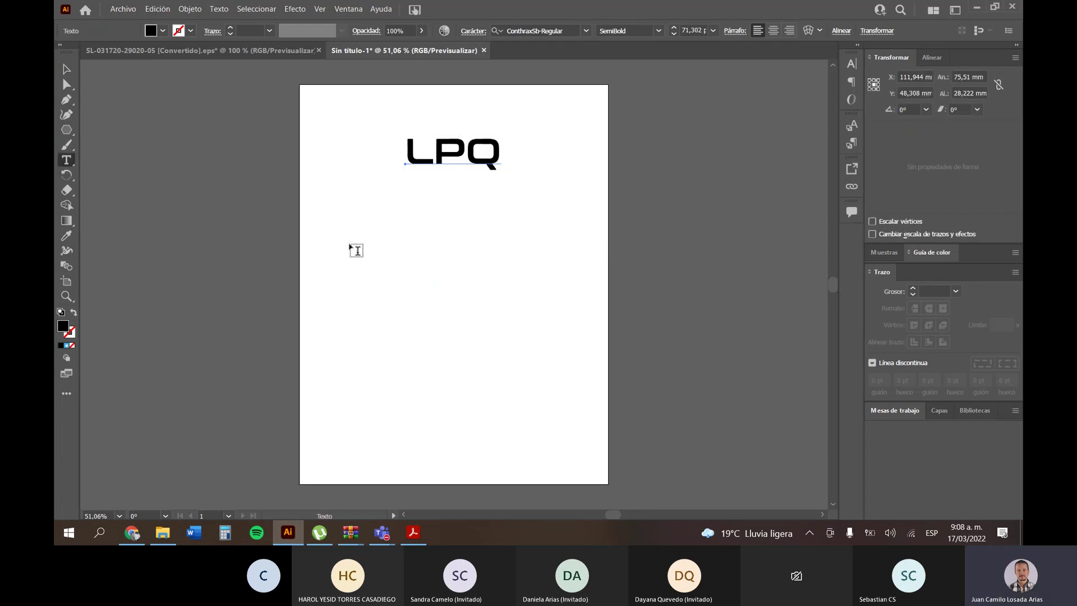
pyautogui.click(376, 269)
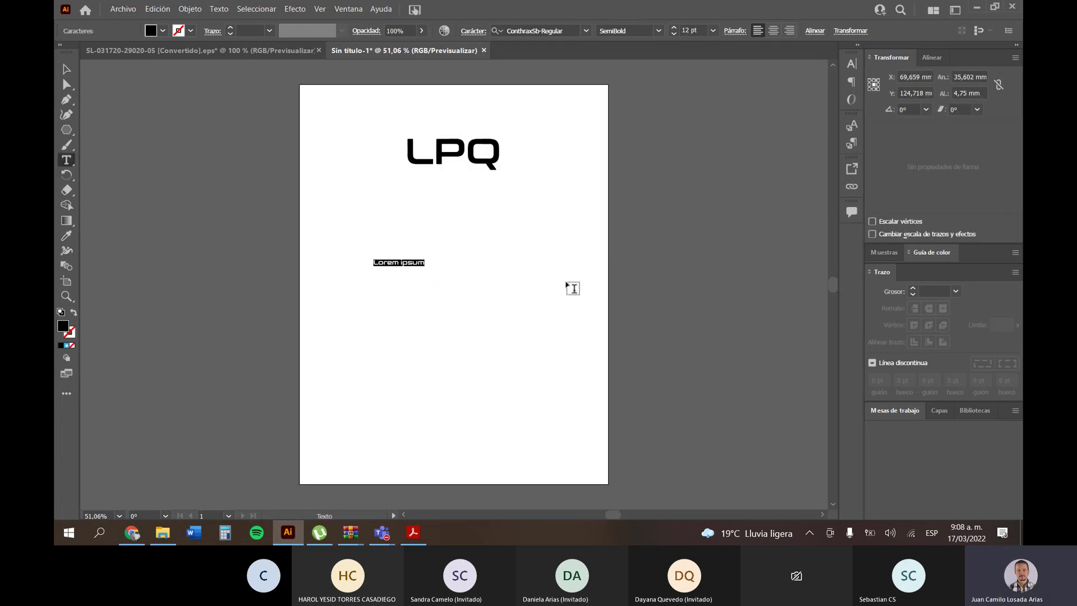
pyautogui.click(157, 10)
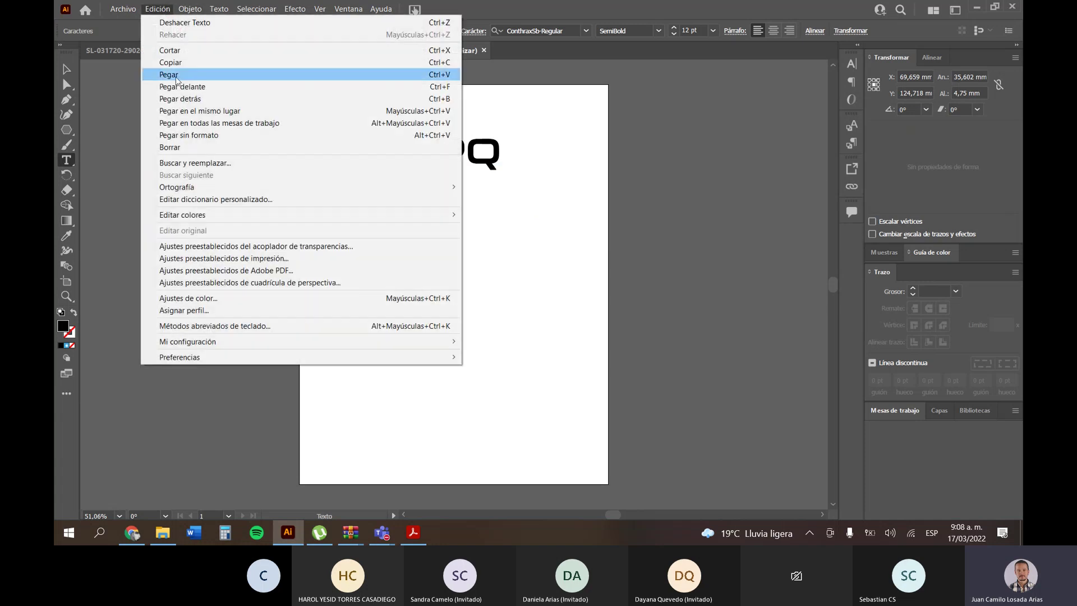
pyautogui.click(164, 76)
pyautogui.click(65, 71)
pyautogui.moveTo(568, 260); pyautogui.dragTo(499, 240)
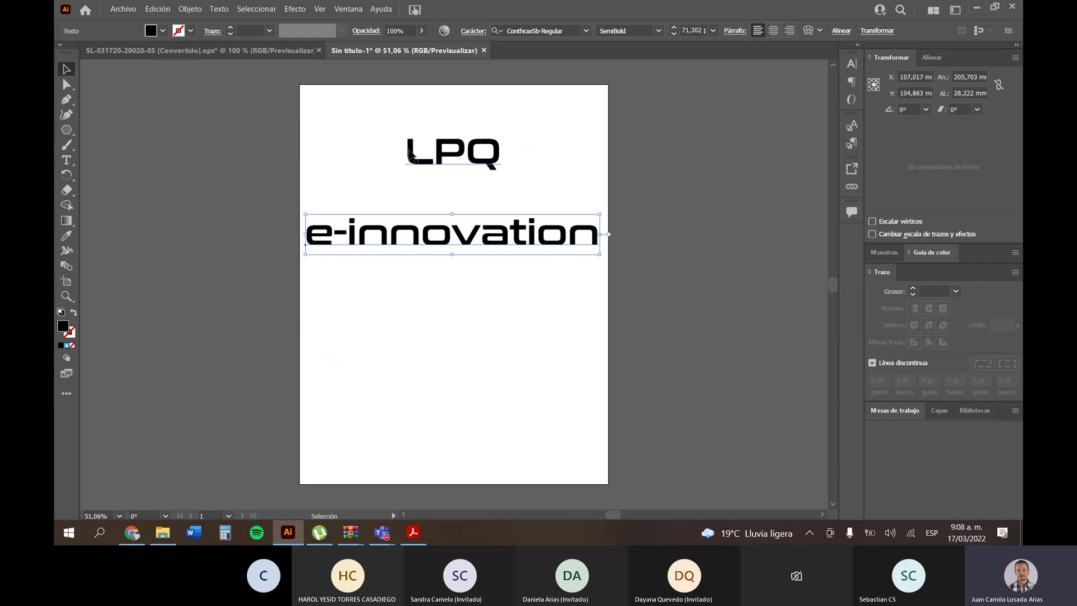
# Scale the “e-innovation” text down proportionally so it is smaller than the artboard's width.
pyautogui.click(516, 175)
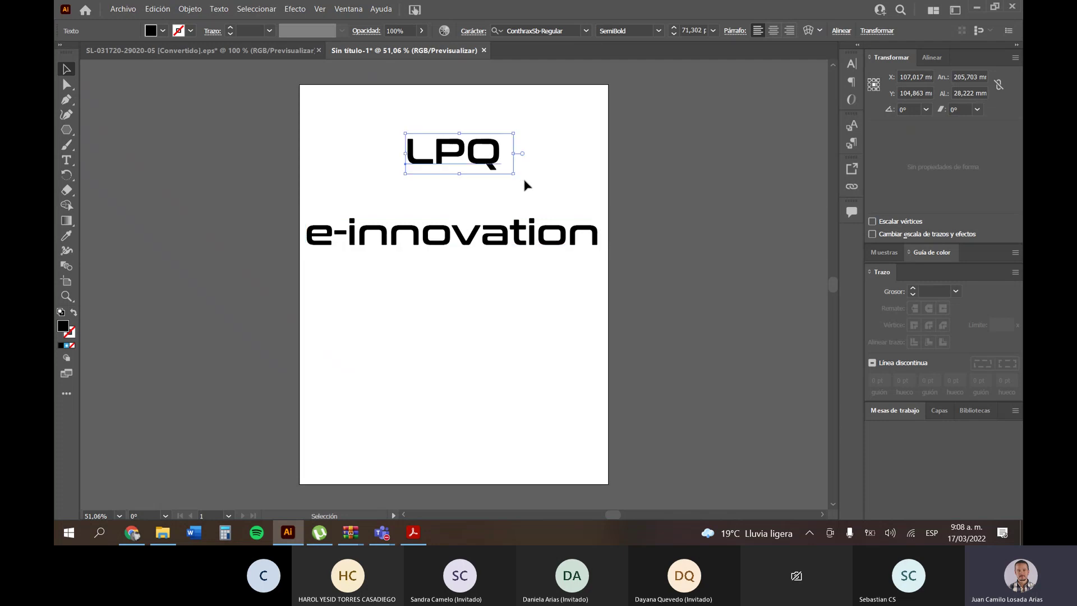
pyautogui.hotkey('ctrl', 'z')
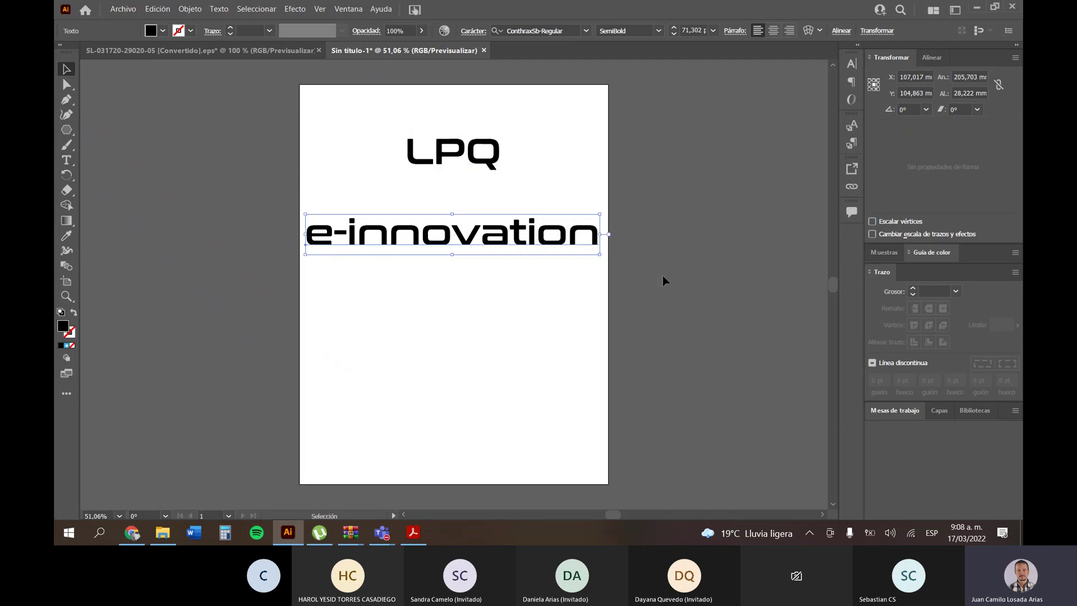
pyautogui.click(661, 274)
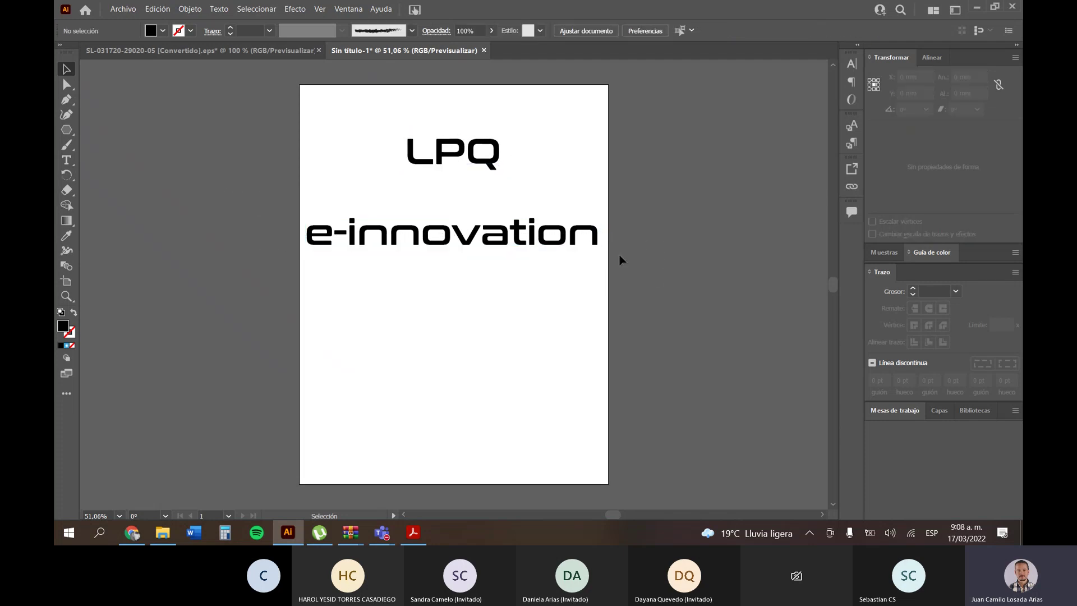
pyautogui.click(600, 217)
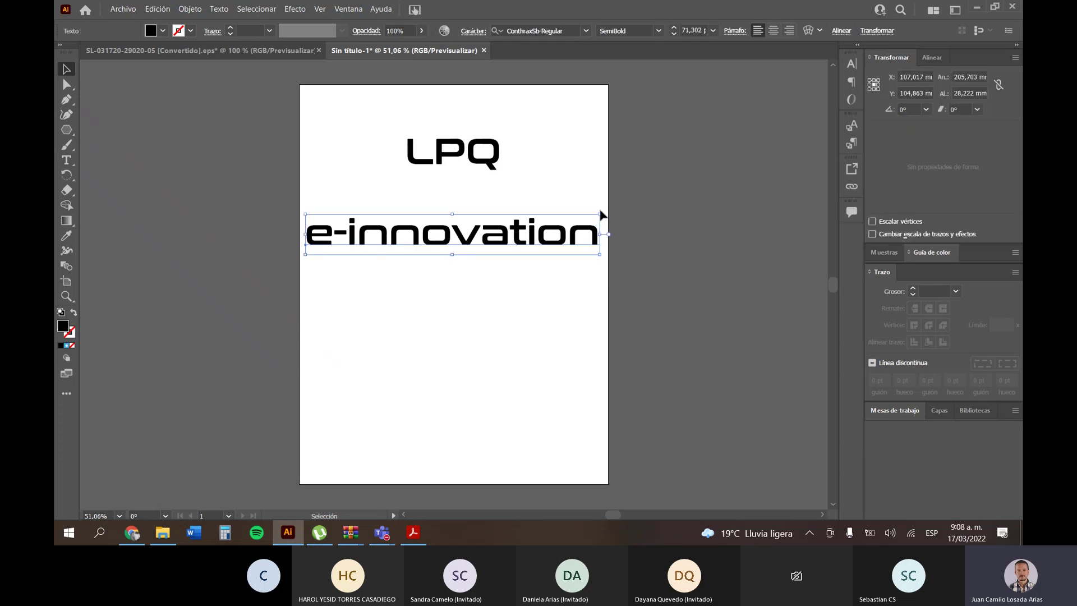
pyautogui.moveTo(599, 214); pyautogui.dragTo(512, 235)
# Try stretching the “LPQ” text without keeping its proportions, and undo the distortion.
pyautogui.click(493, 159)
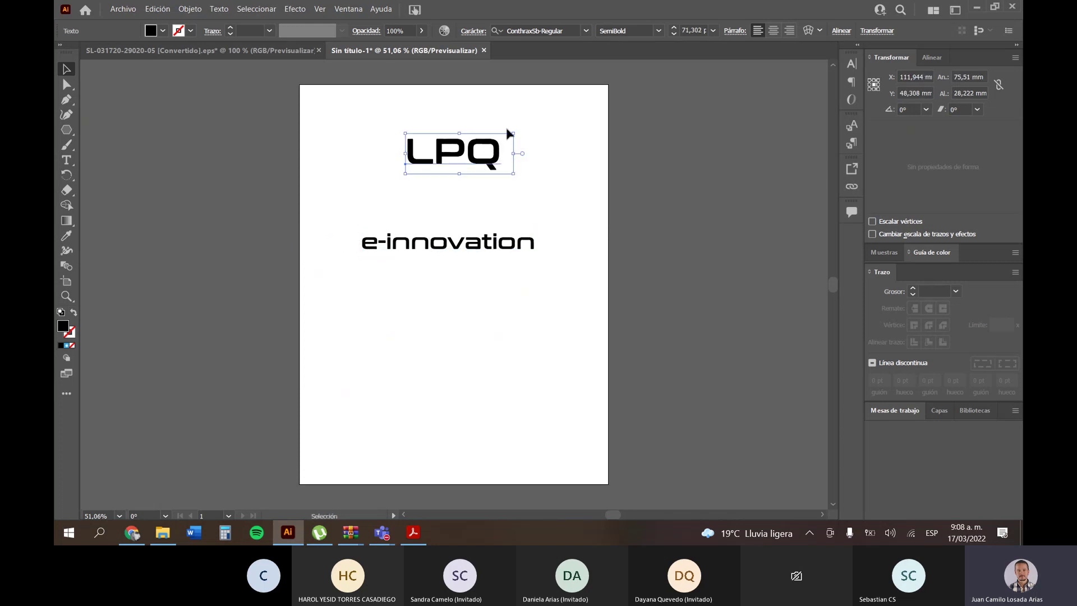
pyautogui.moveTo(515, 133); pyautogui.dragTo(586, 93)
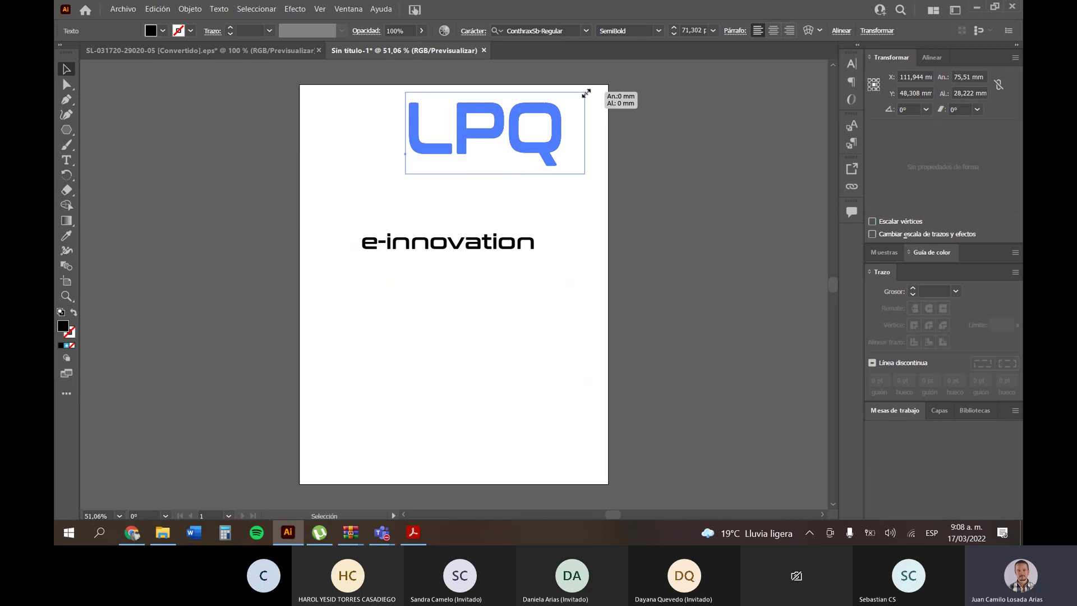
pyautogui.moveTo(585, 92); pyautogui.dragTo(789, 142)
pyautogui.hotkey('ctrl', 'z')
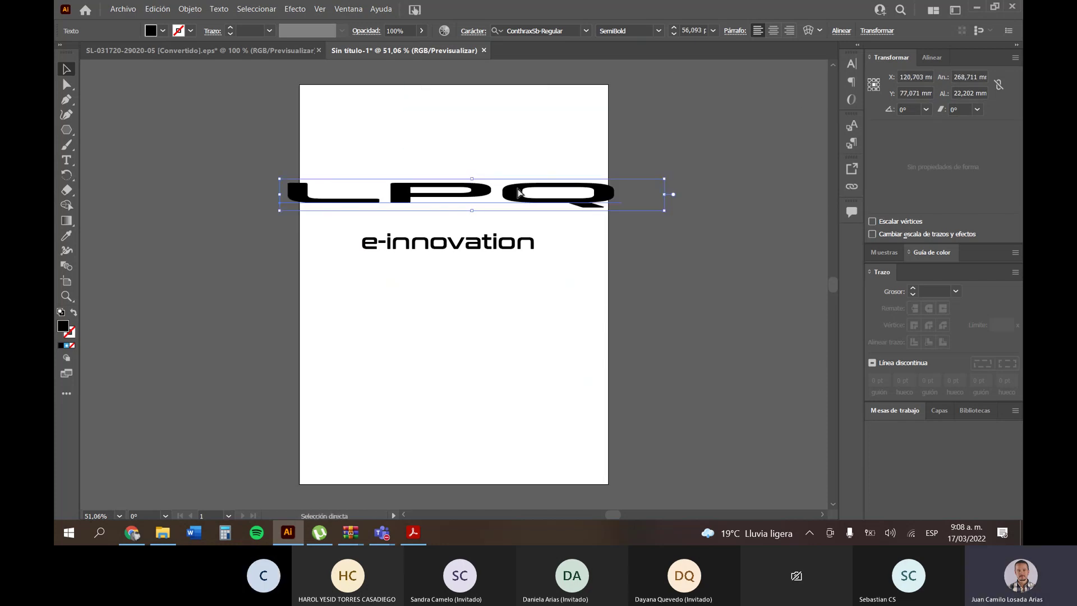
pyautogui.hotkey('ctrl', 'shift', 'z')
pyautogui.hotkey('ctrl', 'z')
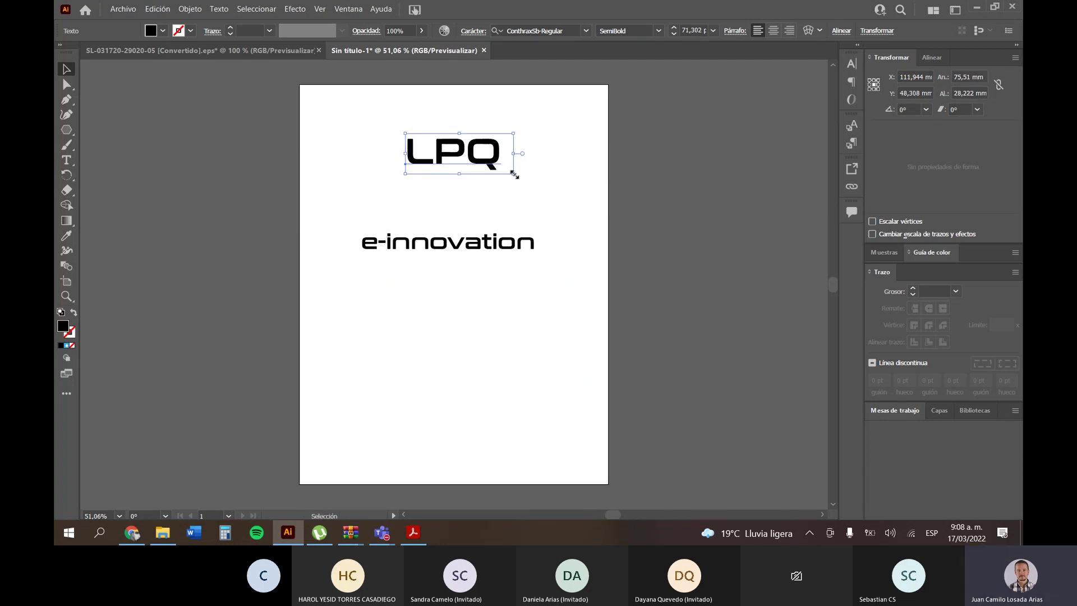
# Enlarge “LPQ” proportionally to about 198.5 mm wide and centre it above “e-innovation”.
pyautogui.moveTo(514, 175); pyautogui.dragTo(677, 272)
pyautogui.moveTo(652, 196); pyautogui.dragTo(568, 191)
pyautogui.click(651, 171)
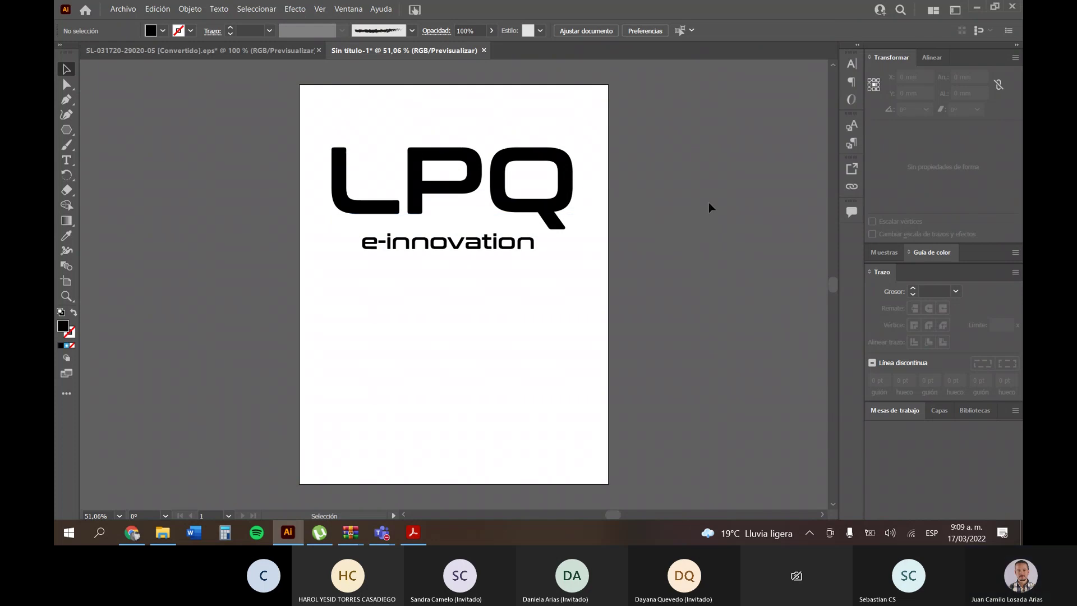
pyautogui.moveTo(566, 173)
pyautogui.mouseDown()
pyautogui.moveTo(586, 155)
pyautogui.moveTo(560, 170)
pyautogui.mouseUp()
pyautogui.click(617, 177)
# Tuck “e-innovation” under “LPQ”, aligned with the L's left edge, and scale it to about 143 mm wide, ending at the Q's tail.
pyautogui.moveTo(505, 245); pyautogui.dragTo(477, 225)
pyautogui.moveTo(539, 246)
pyautogui.mouseDown()
pyautogui.moveTo(556, 241)
pyautogui.moveTo(532, 239)
pyautogui.mouseUp()
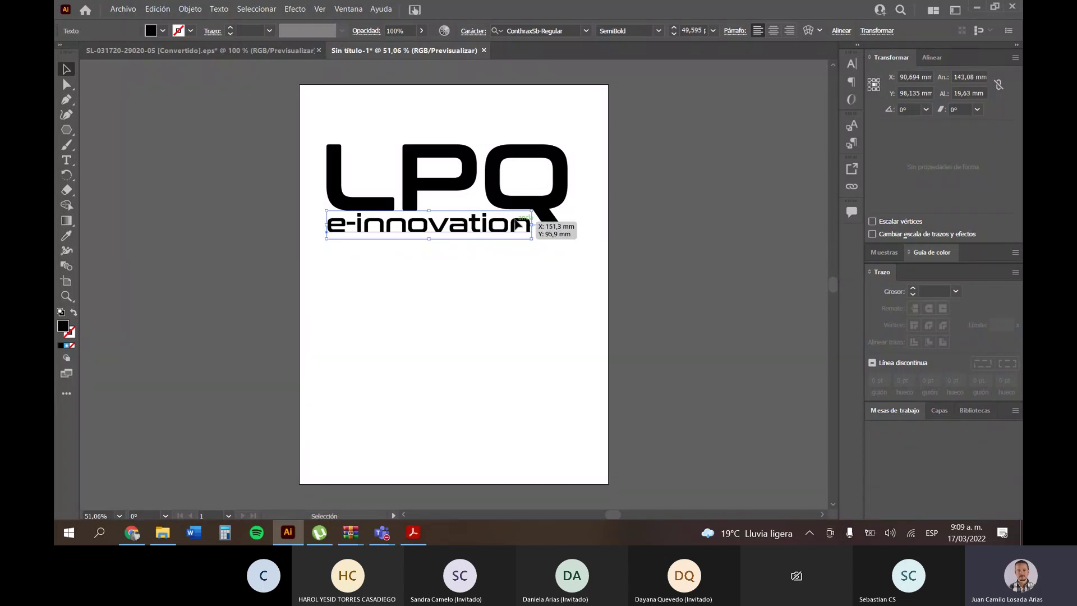
pyautogui.click(474, 137)
# Select both logo texts and move them together to the middle of the artboard.
pyautogui.scroll(1, 441, 109)
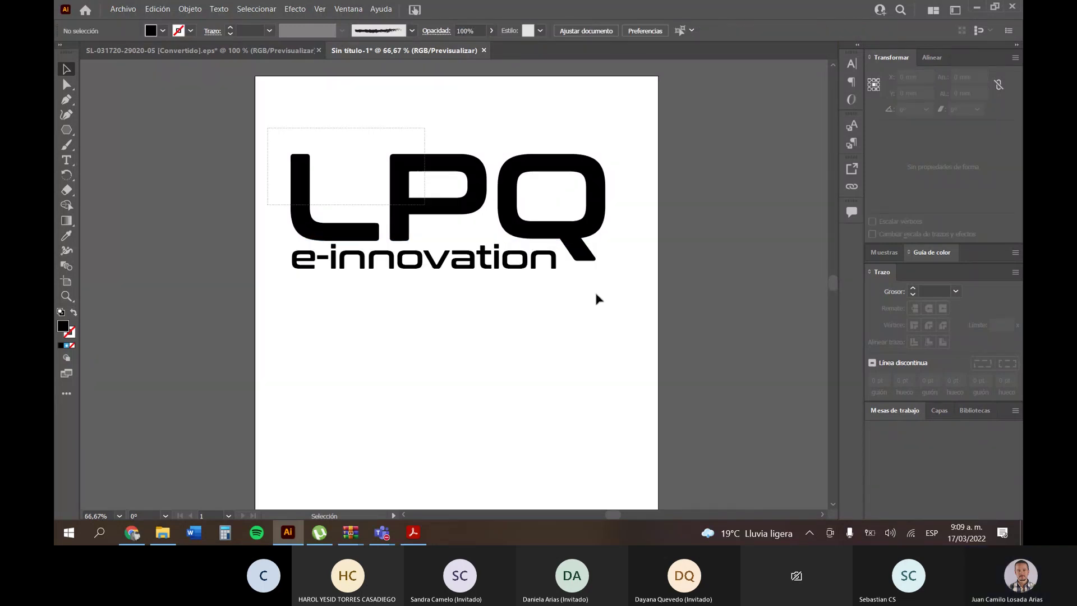
pyautogui.hotkey('ctrl', 'a')
pyautogui.moveTo(583, 252); pyautogui.dragTo(583, 377)
pyautogui.click(598, 170)
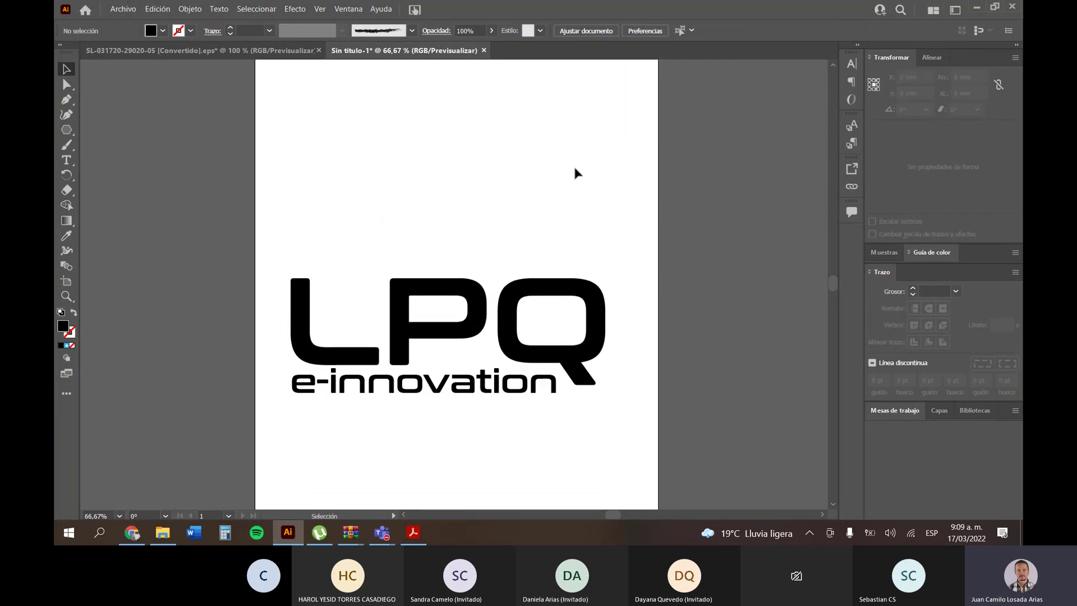
pyautogui.scroll(-1, 575, 172)
pyautogui.moveTo(326, 158); pyautogui.dragTo(568, 351)
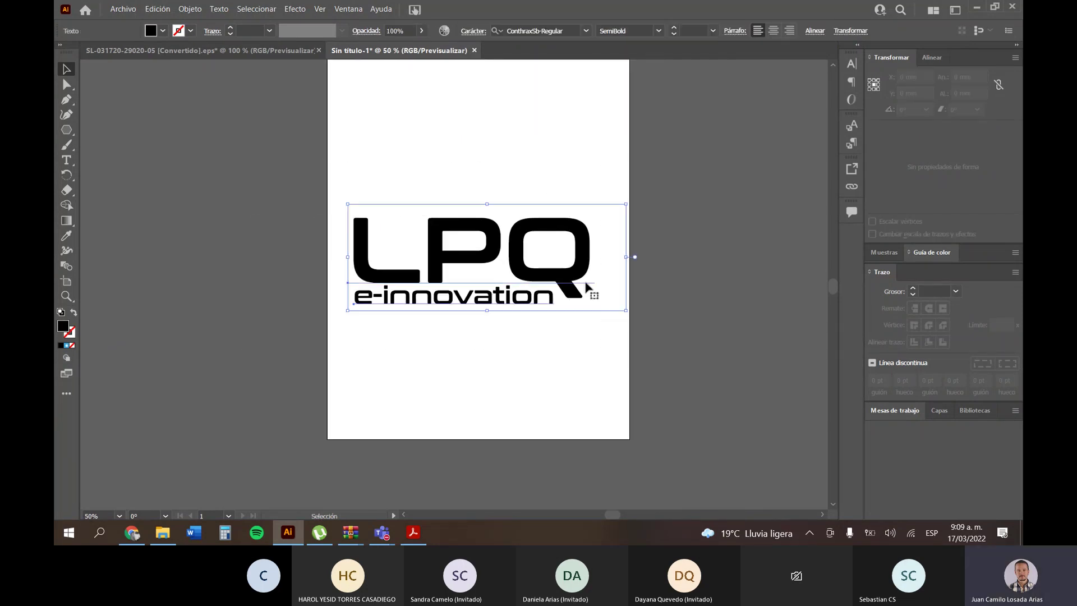
pyautogui.moveTo(586, 287); pyautogui.dragTo(594, 282)
pyautogui.click(713, 242)
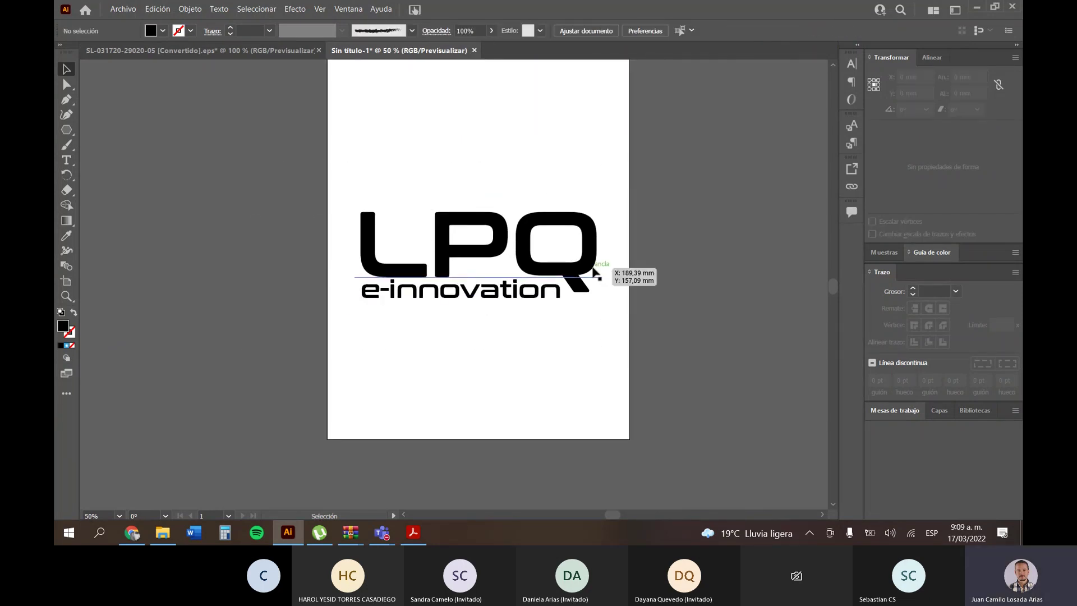
# Fill the “LPQ” text with light blue.
pyautogui.click(589, 247)
pyautogui.click(163, 31)
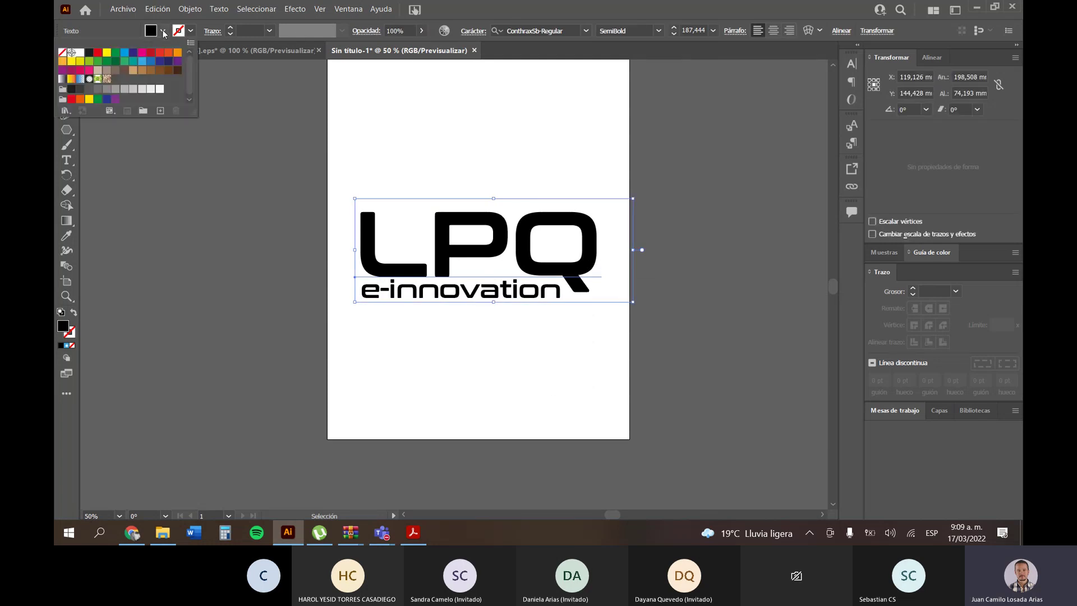
pyautogui.click(148, 63)
# Fill the “e-innovation” text with dark blue and deselect it.
pyautogui.click(447, 297)
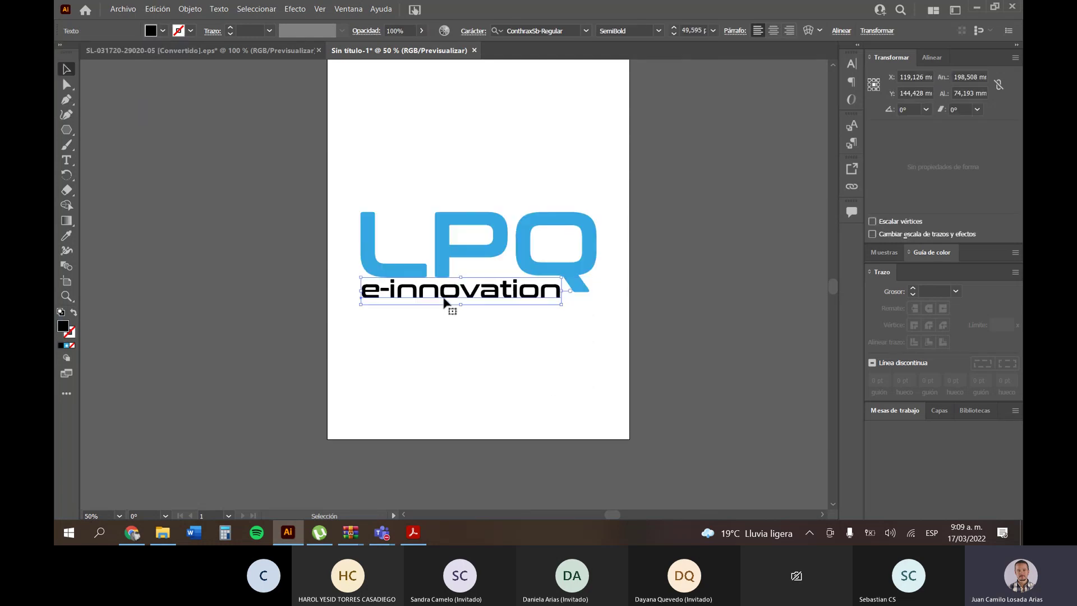
pyautogui.click(163, 31)
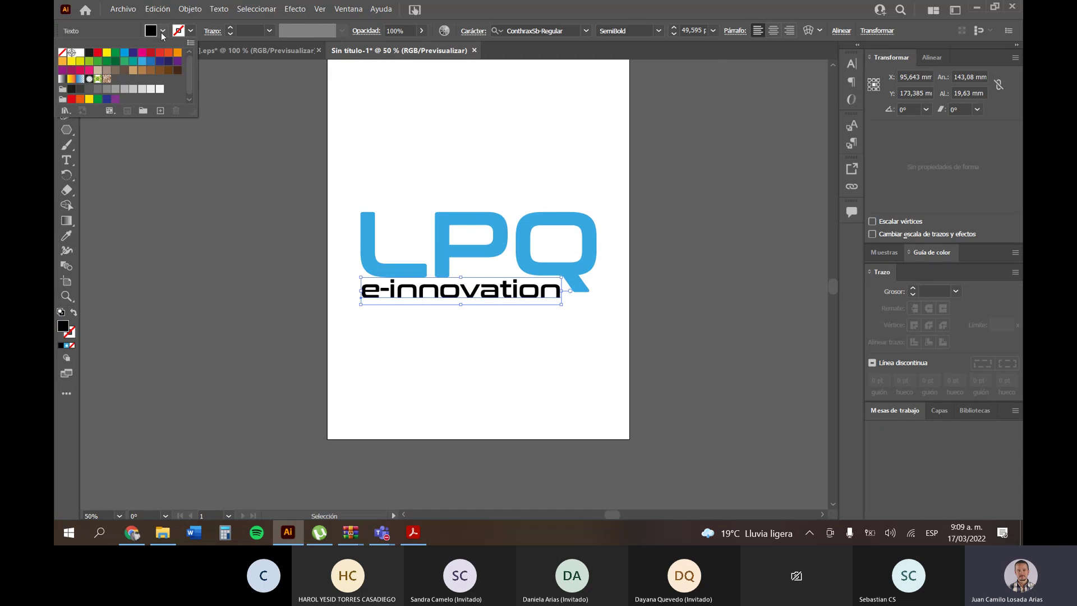
pyautogui.click(134, 54)
pyautogui.click(252, 241)
pyautogui.click(385, 183)
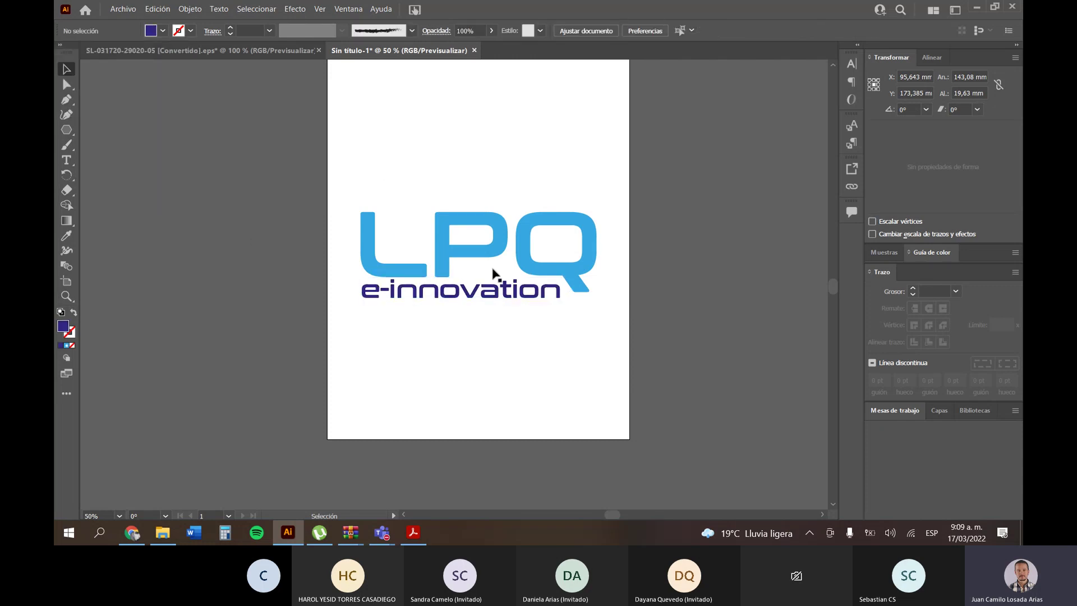
# Apply a gradient fill to the “e-innovation” text and close the gradient settings.
pyautogui.scroll(2, 493, 272)
pyautogui.click(461, 313)
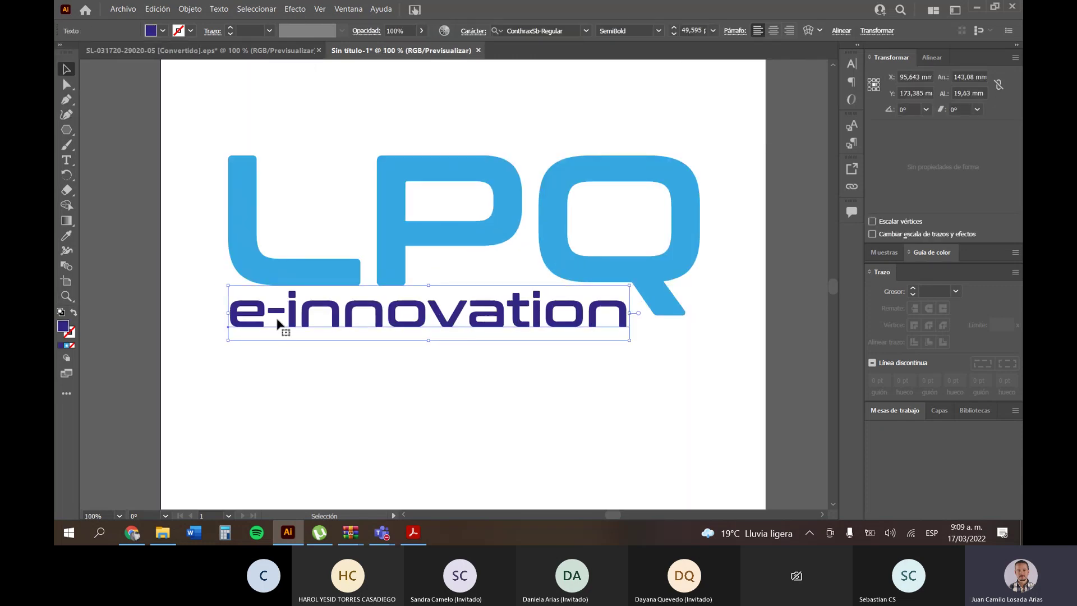
pyautogui.click(67, 348)
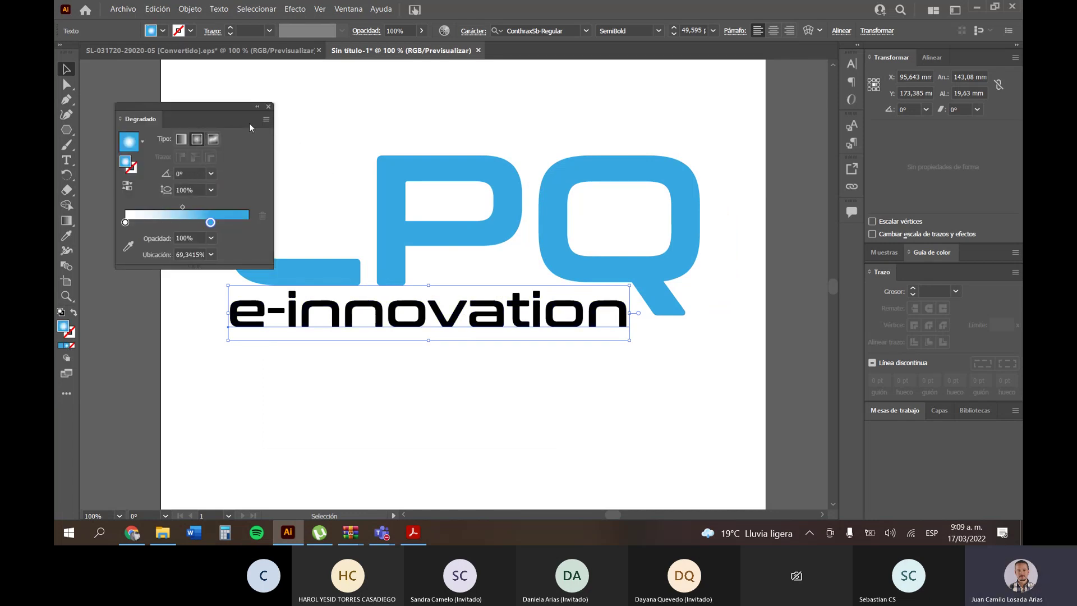
pyautogui.click(269, 107)
# Compare how the “LPQ” and “e-innovation” text objects display their assigned fills.
pyautogui.click(385, 201)
pyautogui.click(412, 208)
pyautogui.click(391, 199)
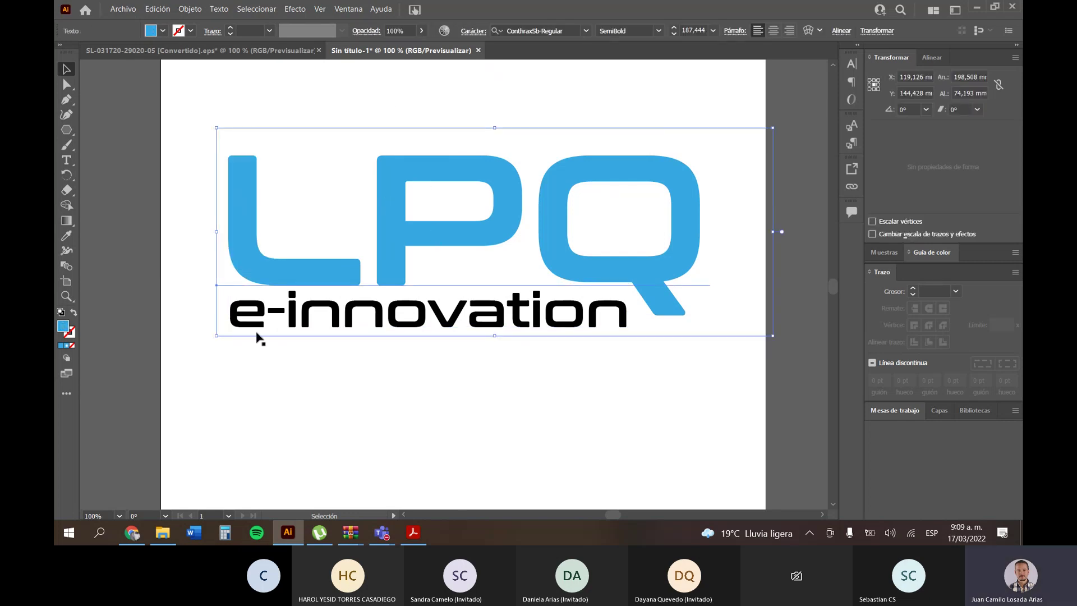
pyautogui.click(586, 312)
pyautogui.click(586, 311)
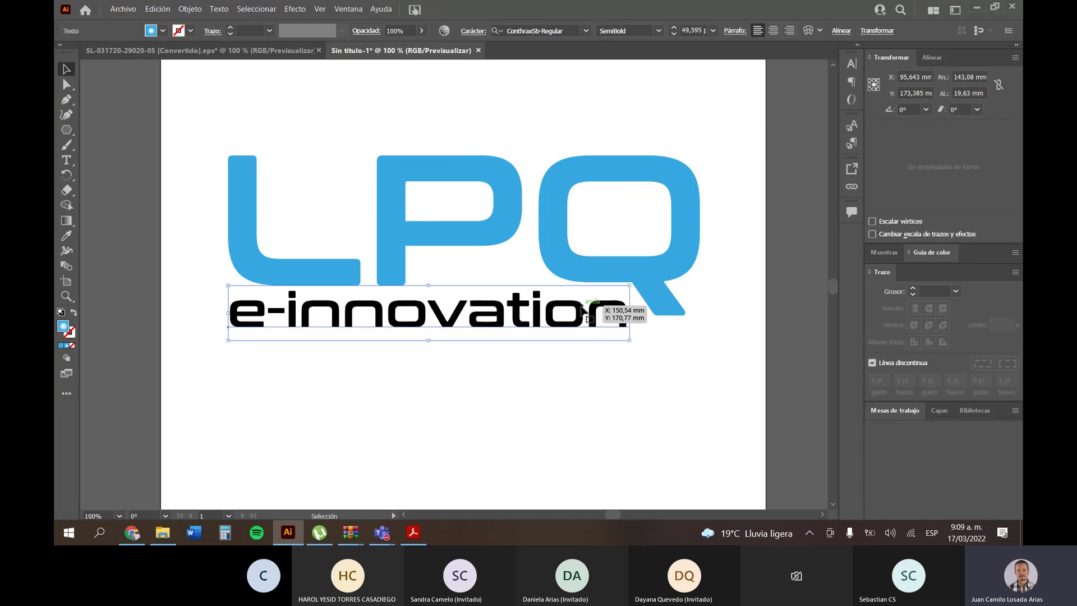
pyautogui.click(584, 357)
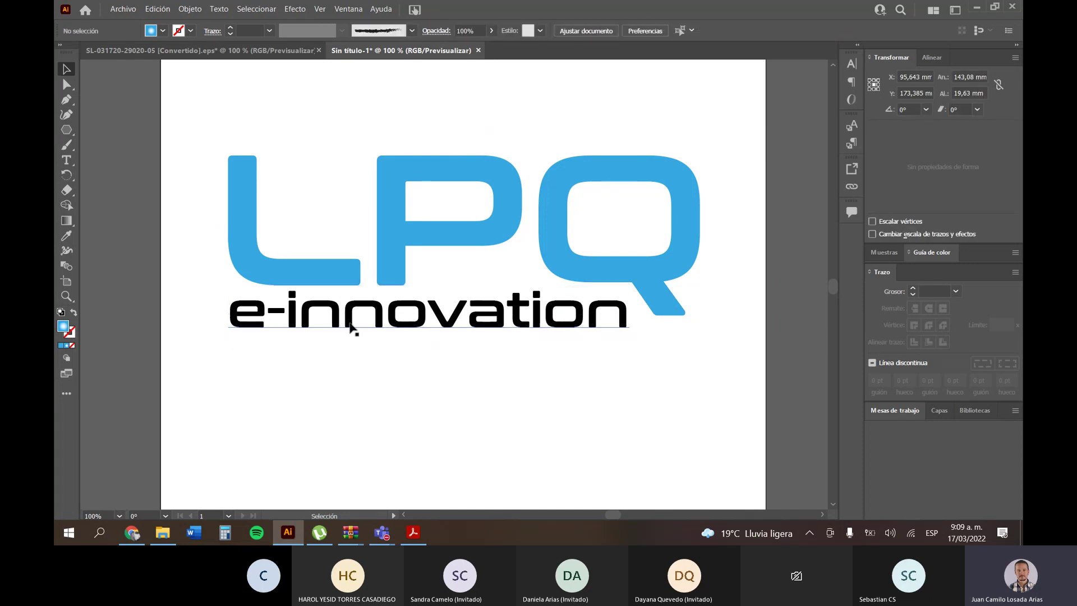
pyautogui.click(381, 310)
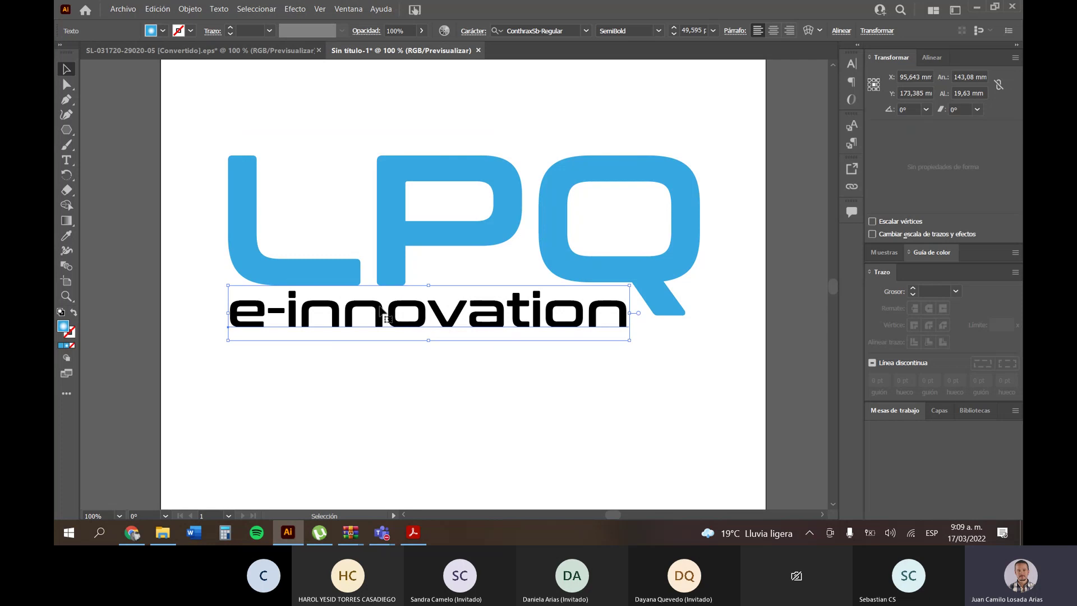
pyautogui.click(380, 385)
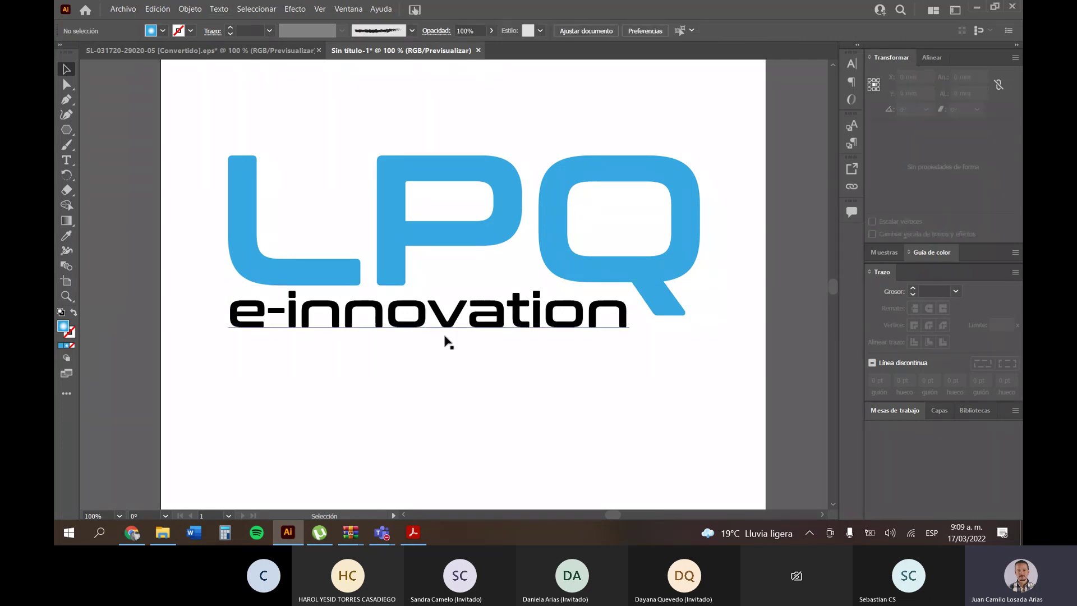
# Convert the “e-innovation” text to outlines.
pyautogui.click(379, 317)
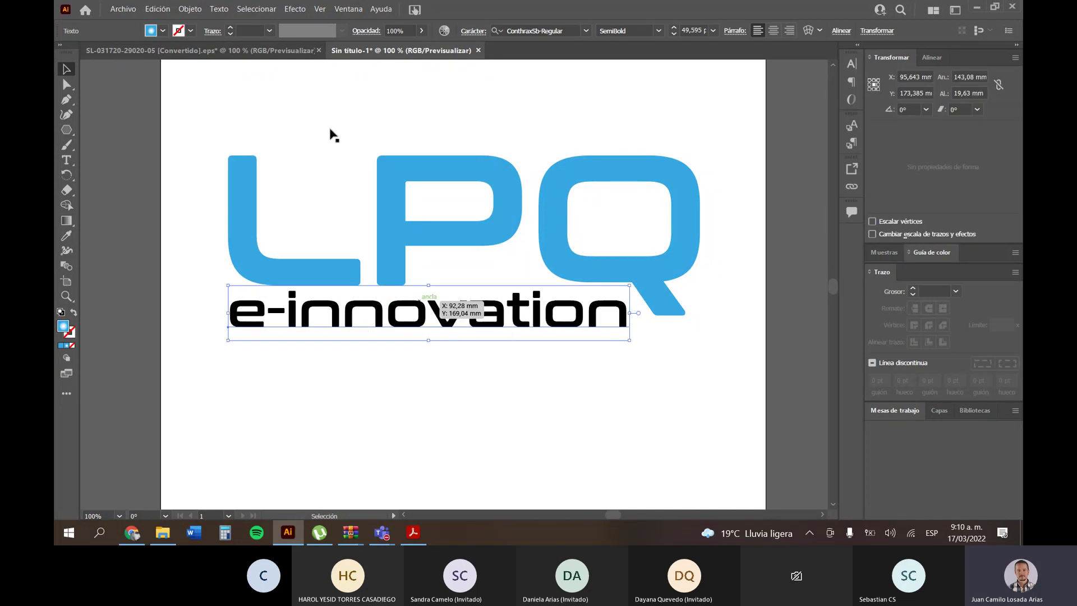
pyautogui.click(224, 12)
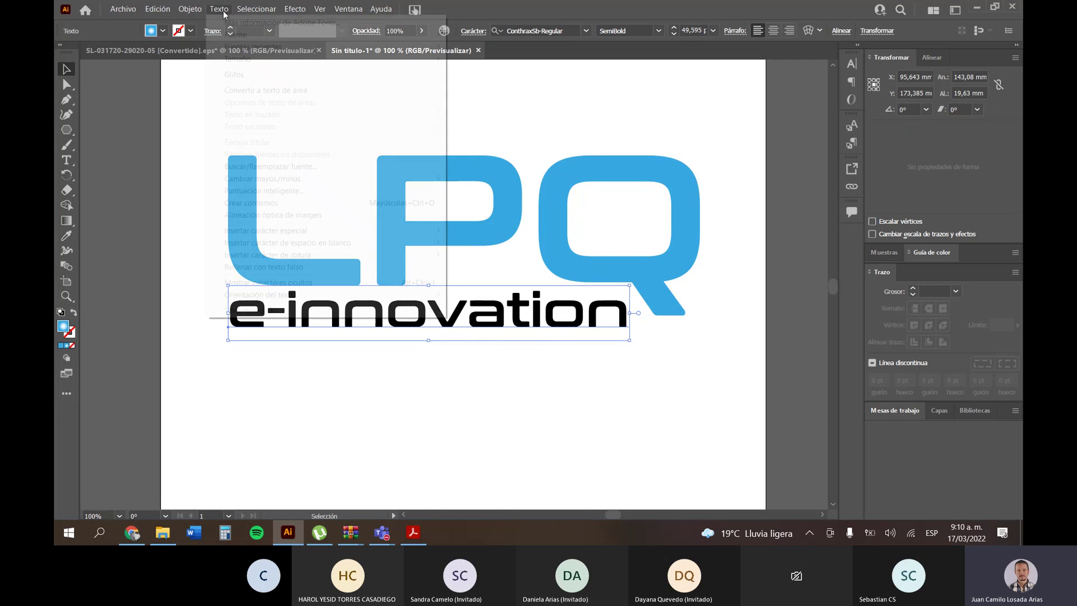
pyautogui.click(268, 204)
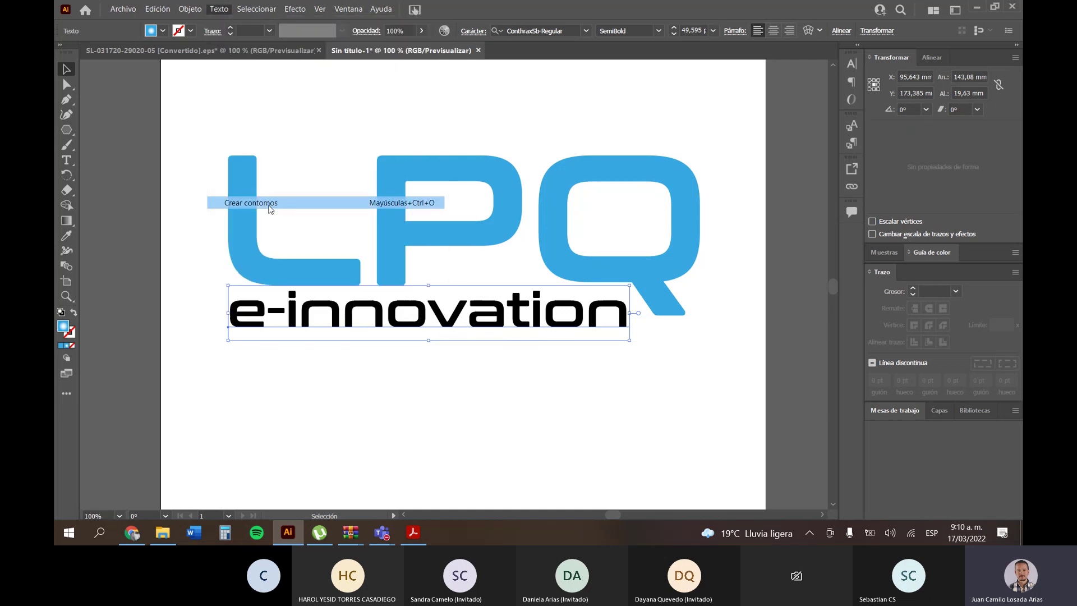
# Apply a linear gradient to the outlined “e-innovation” text and set its angle to 90°.
pyautogui.click(68, 346)
pyautogui.click(187, 139)
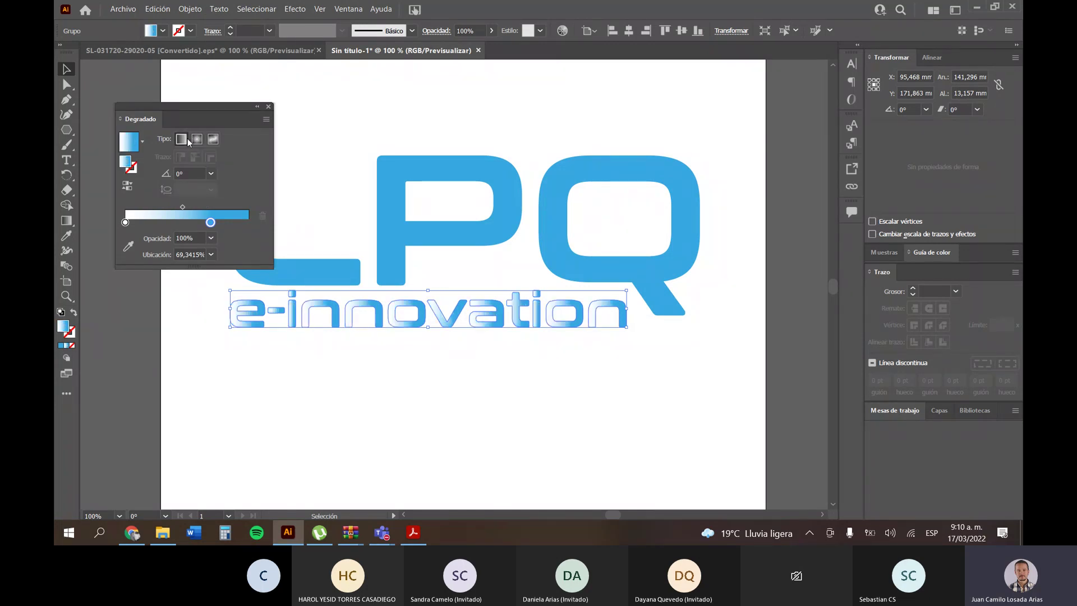
pyautogui.click(211, 174)
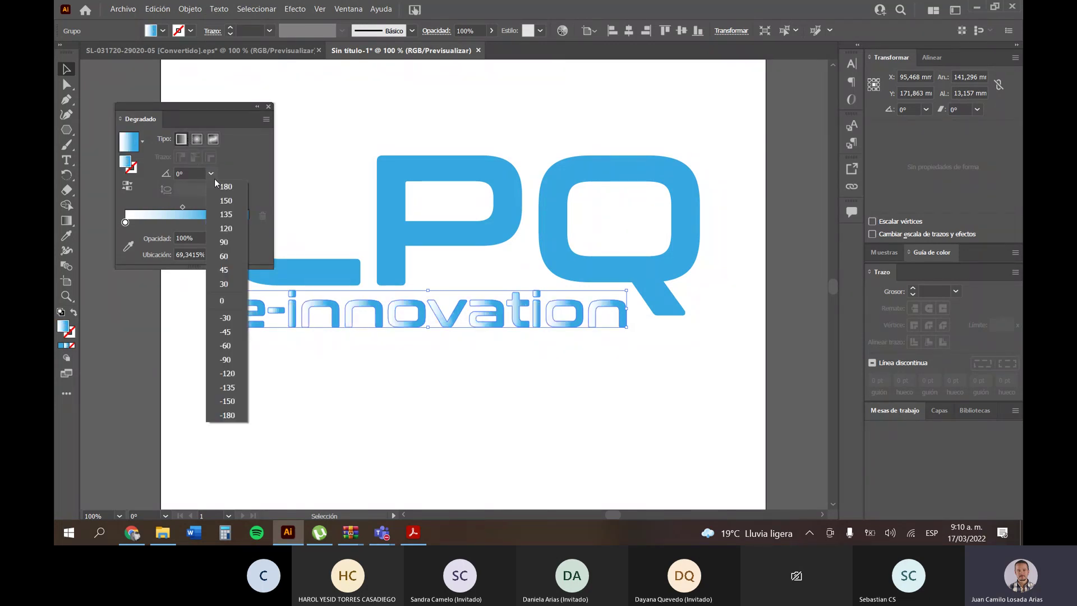
pyautogui.click(223, 242)
# Change the gradient's white colour stop to the dark blue swatch C=100 M=100 Y=25 K=25.
pyautogui.click(125, 223)
pyautogui.doubleClick(125, 222)
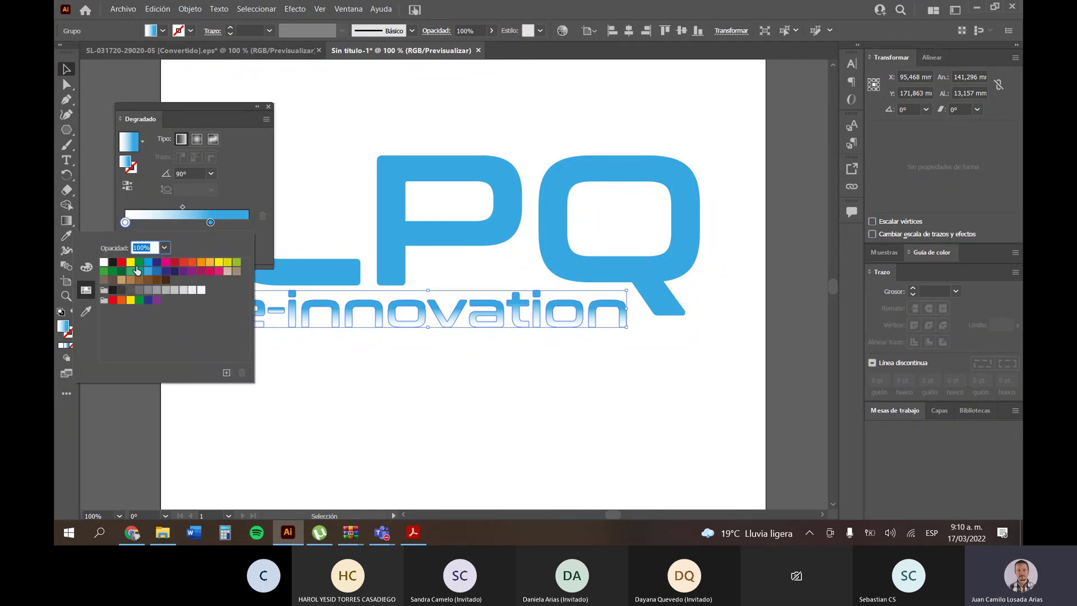
pyautogui.click(157, 263)
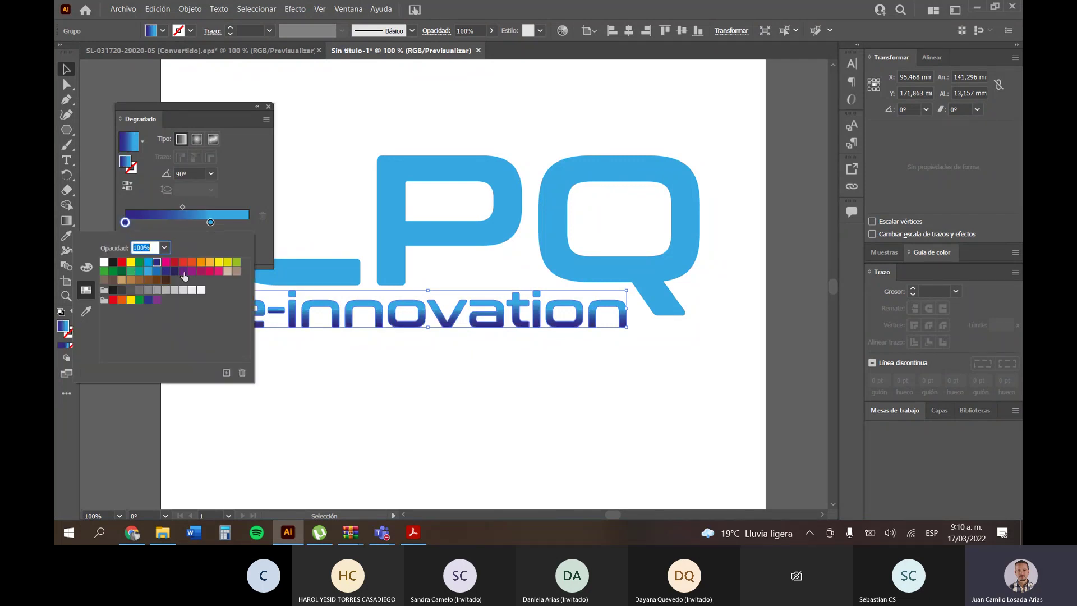
pyautogui.click(174, 271)
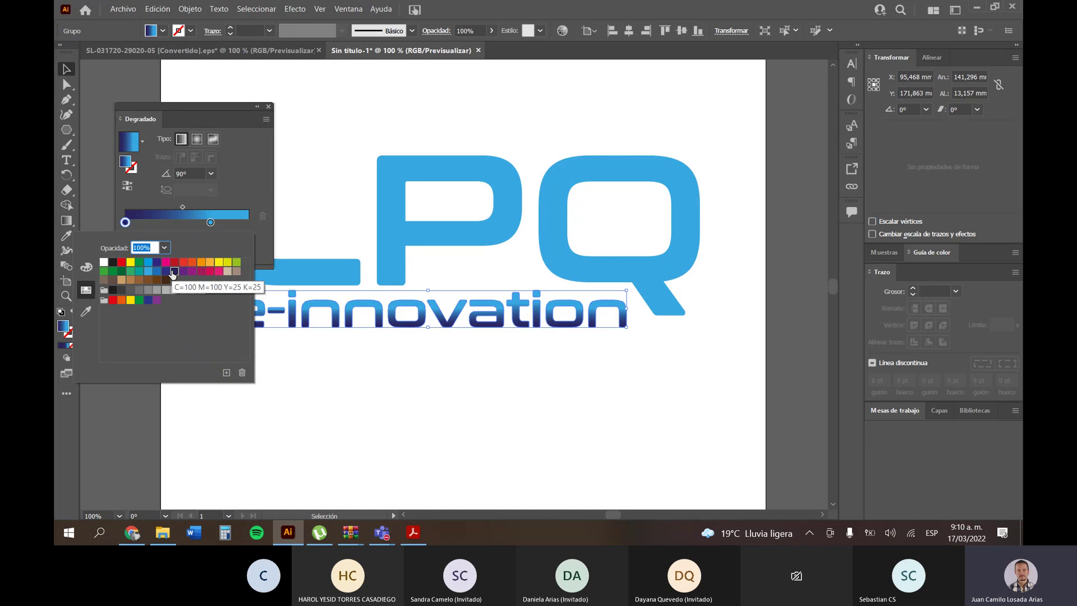
# Adjust the gradient's light blue stops with an intermediate stop at 57.5377%, then close the gradient settings and deselect the text.
pyautogui.click(183, 209)
pyautogui.moveTo(210, 222)
pyautogui.mouseDown()
pyautogui.moveTo(235, 222)
pyautogui.moveTo(196, 223)
pyautogui.mouseUp()
pyautogui.click(208, 223)
pyautogui.click(300, 163)
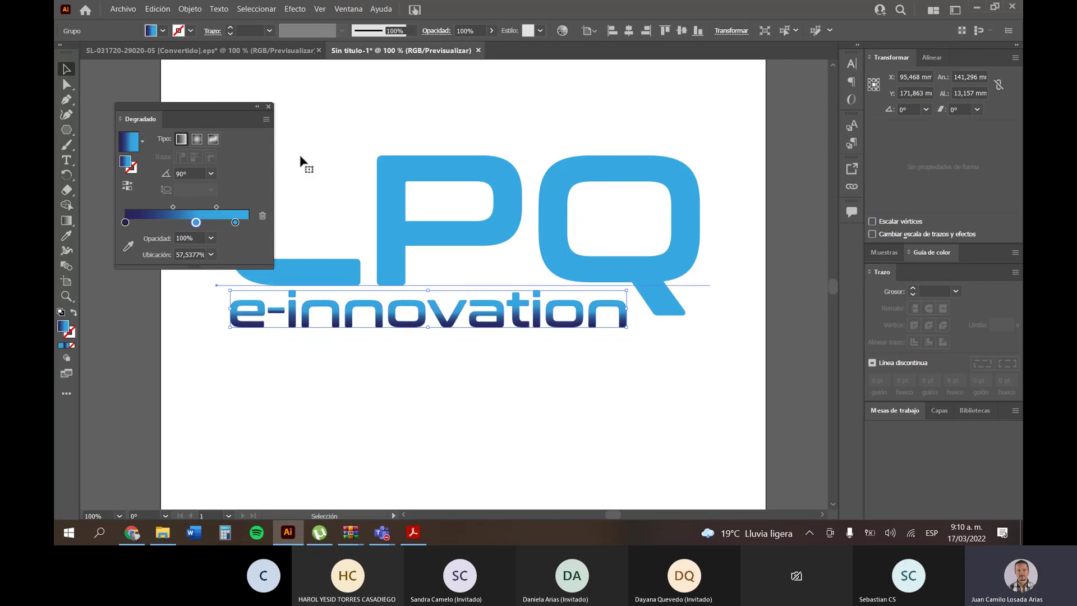
pyautogui.click(269, 107)
pyautogui.click(621, 388)
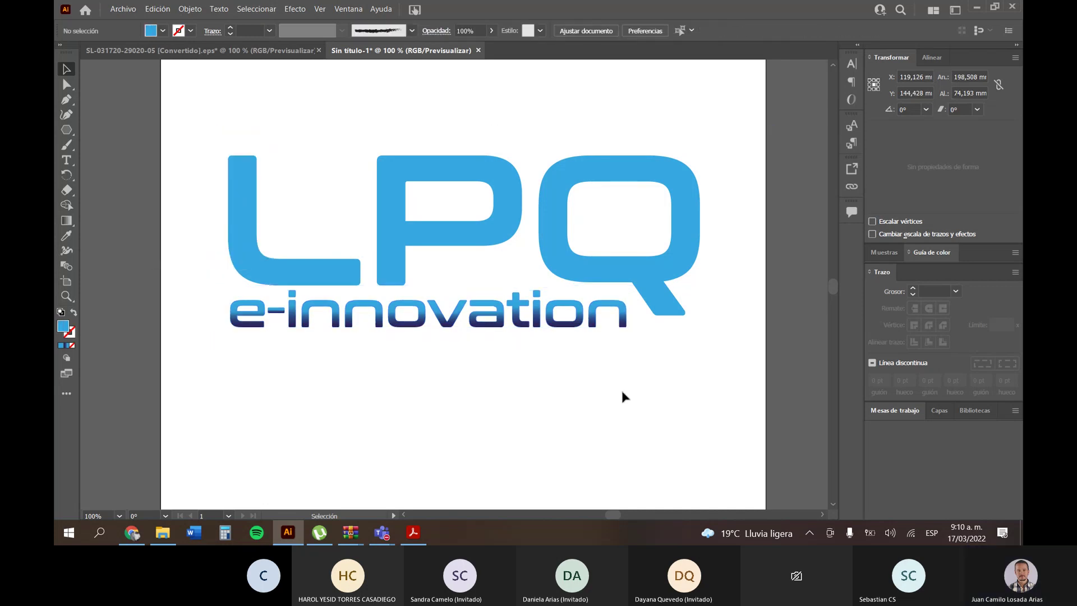
# Select the whole “LPQ e-innovation” logo, shift it slightly lower on the artboard, and deselect it.
pyautogui.moveTo(156, 150); pyautogui.dragTo(760, 410)
pyautogui.click(792, 403)
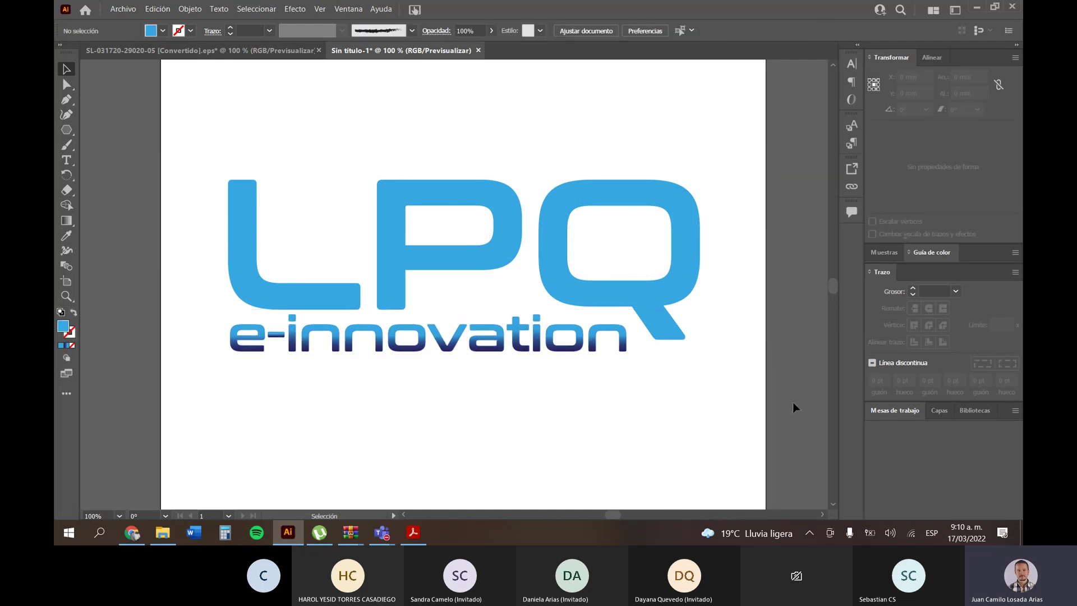
pyautogui.click(509, 274)
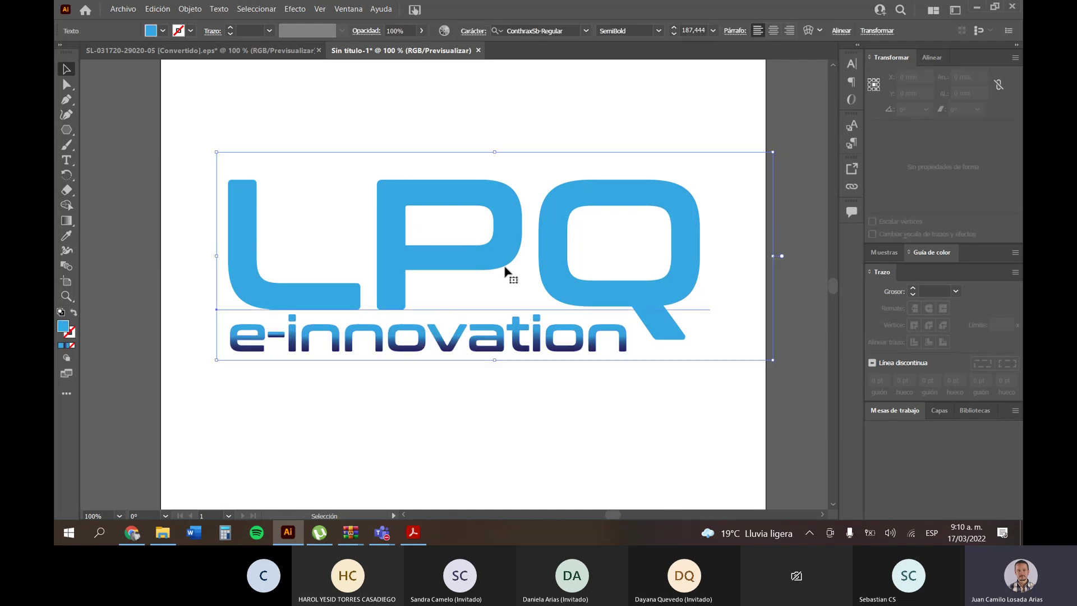
pyautogui.click(653, 388)
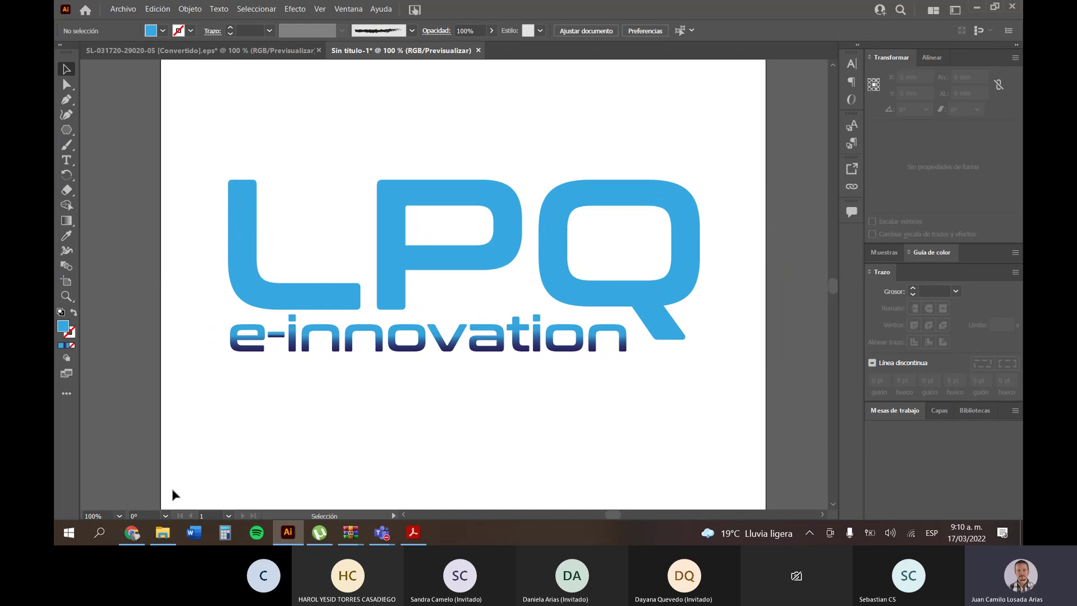
# Switch to Chrome and open the Freepik website in a new tab.
pyautogui.click(132, 535)
pyautogui.click(793, 33)
pyautogui.write('free')
pyautogui.press('Return')
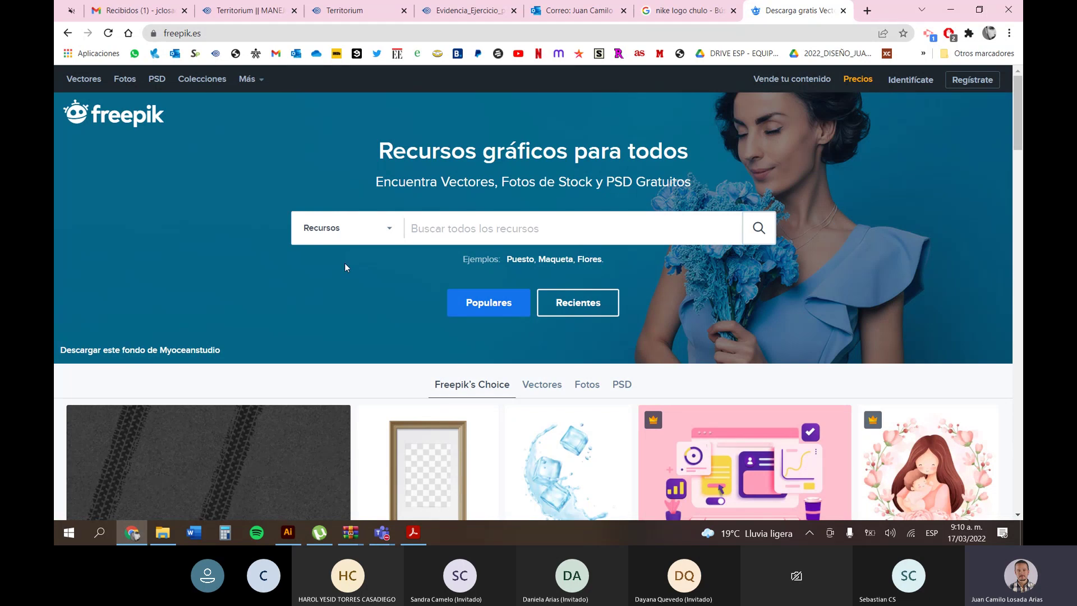
# Search Freepik's resources for “logos”.
pyautogui.click(464, 229)
pyautogui.write('logo')
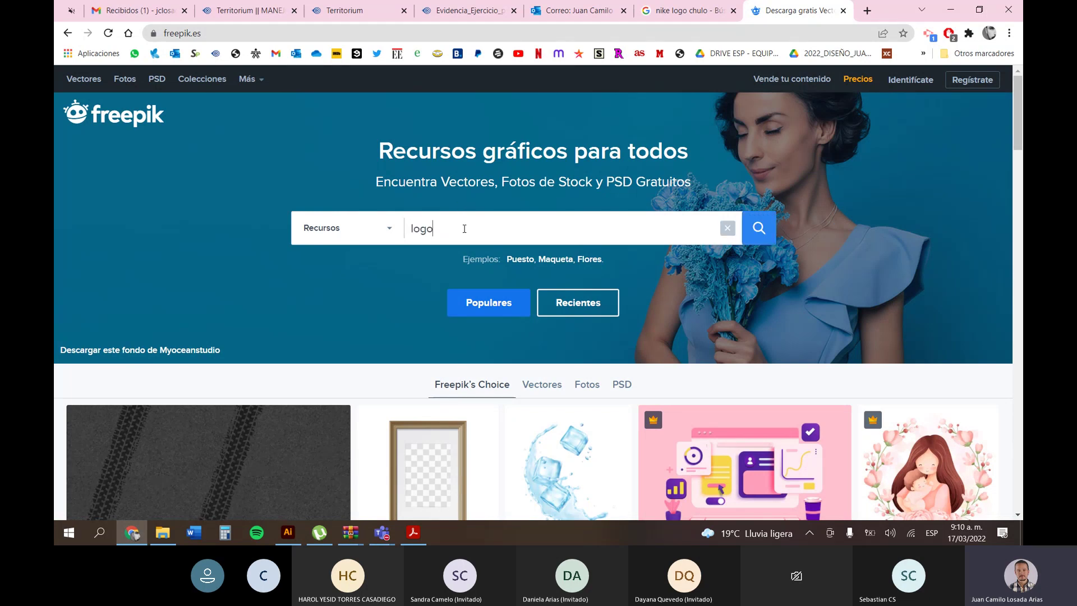
pyautogui.write('s')
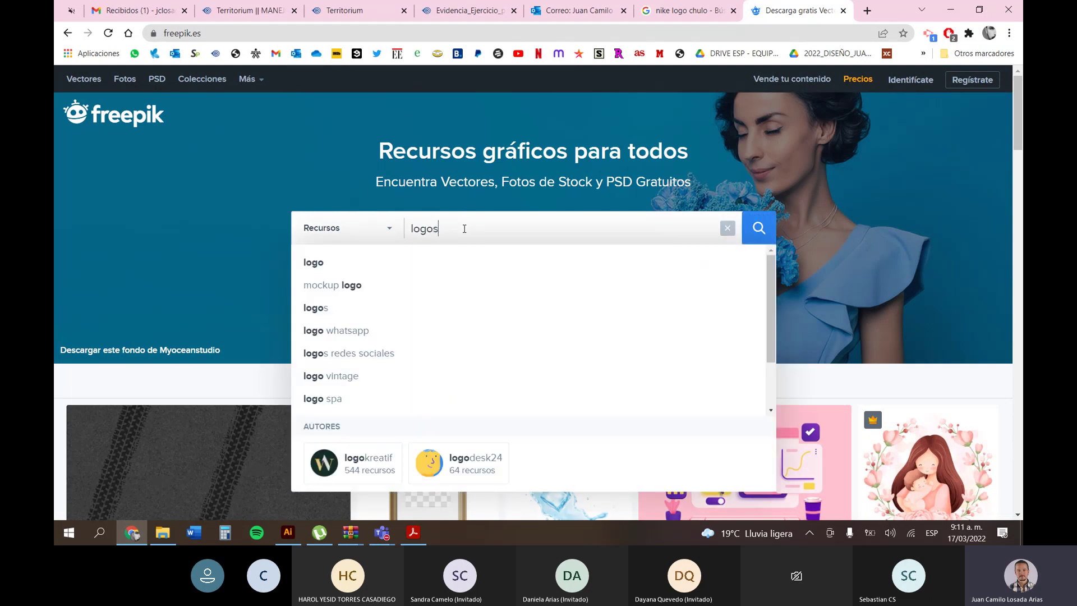
pyautogui.press('Return')
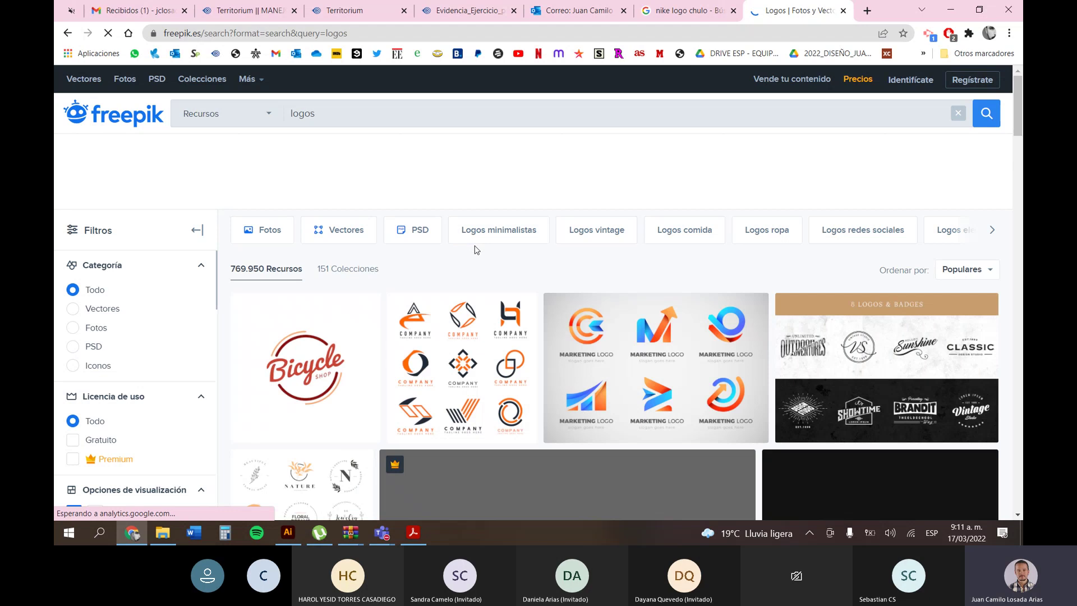
# Browse the Freepik logo results for a vector collection to use as an example.
pyautogui.scroll(-5, 475, 249)
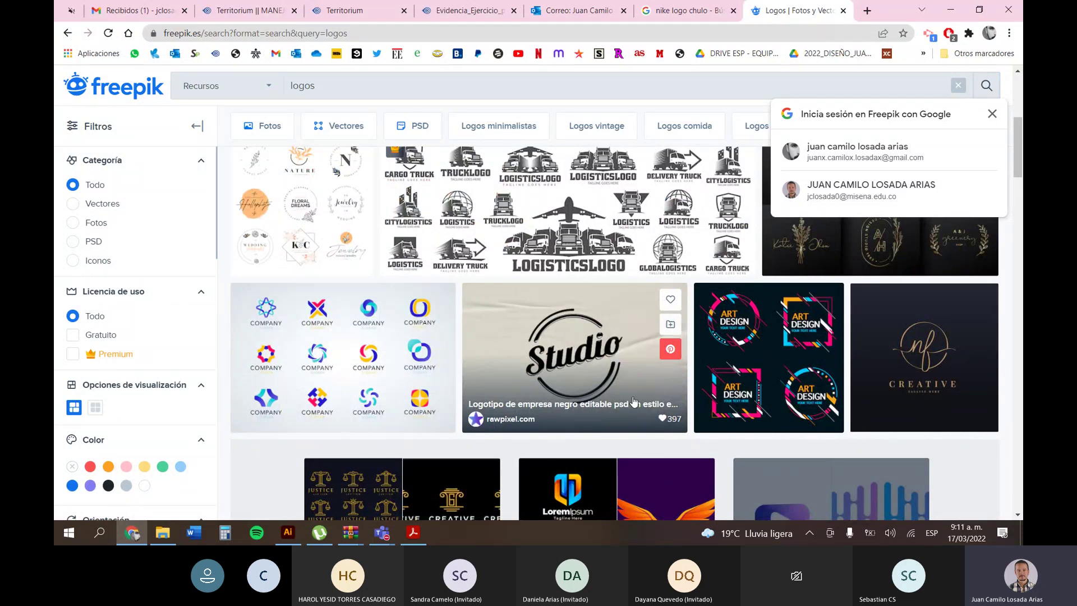
pyautogui.scroll(-2, 568, 356)
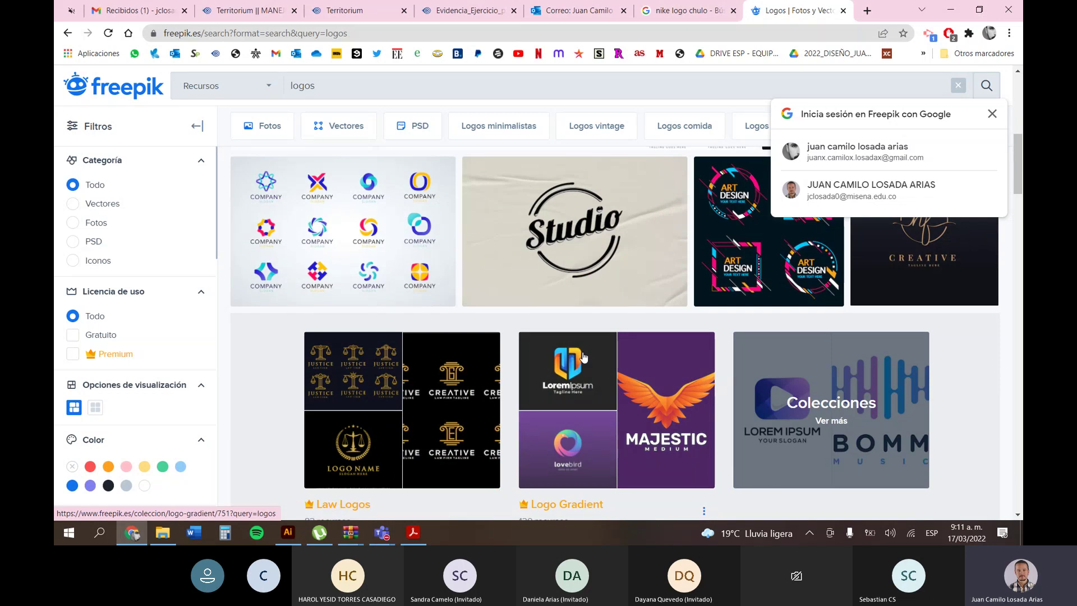
pyautogui.scroll(-9, 583, 356)
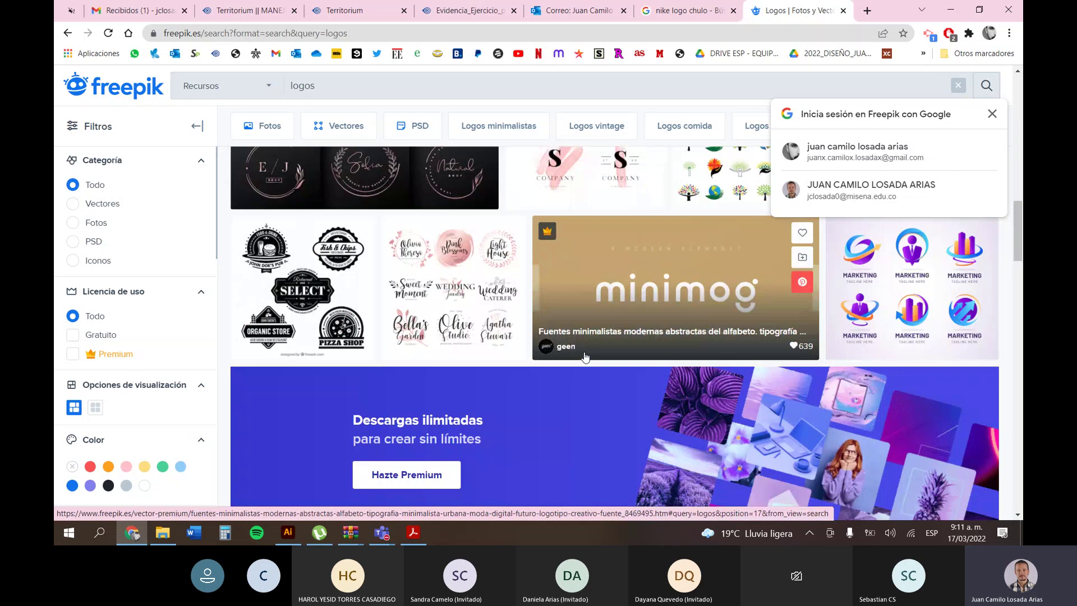
pyautogui.scroll(-4, 585, 357)
pyautogui.scroll(6, 585, 357)
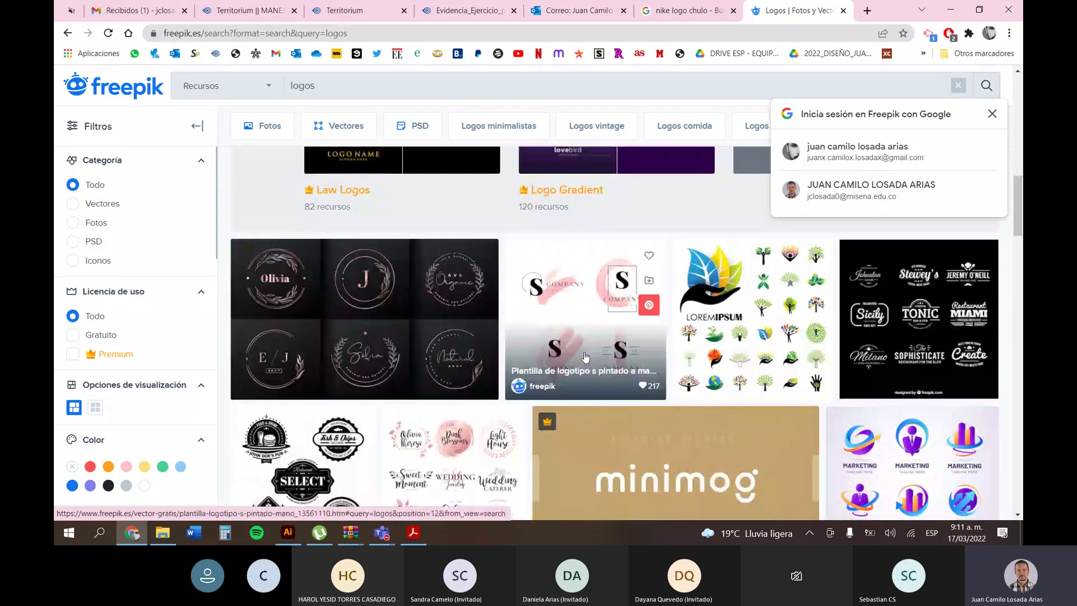
pyautogui.scroll(6, 585, 357)
pyautogui.scroll(5, 584, 357)
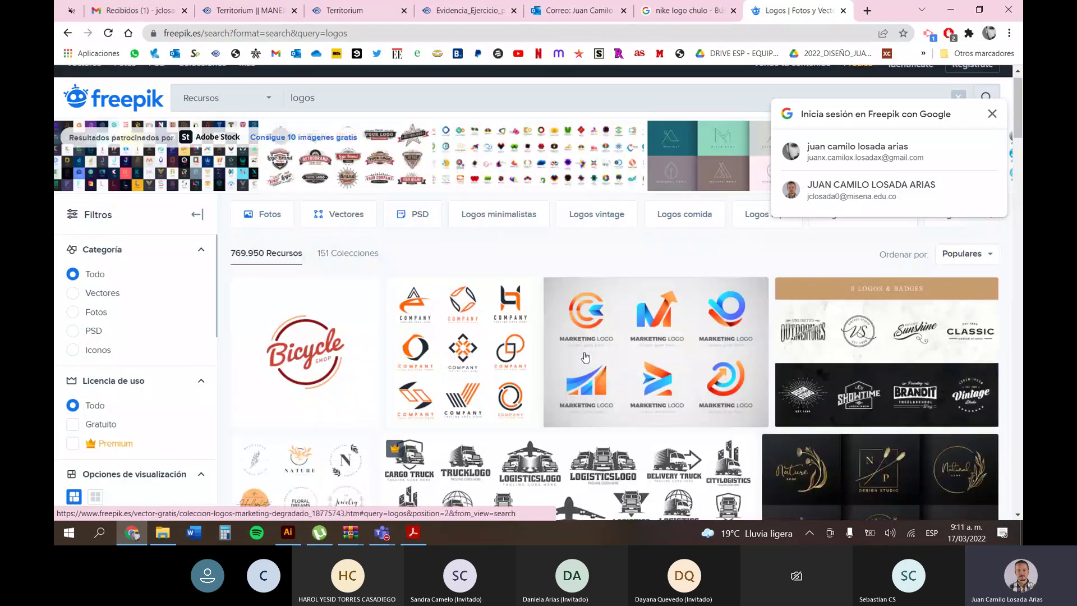
pyautogui.scroll(-2, 584, 356)
pyautogui.scroll(-2, 585, 356)
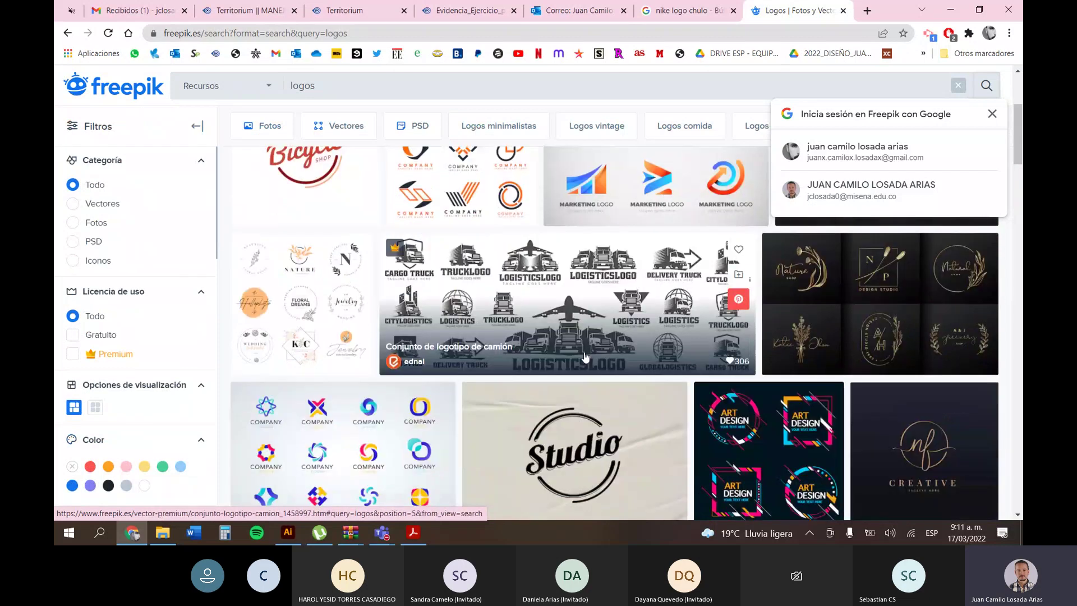
pyautogui.scroll(1, 585, 357)
pyautogui.scroll(-1, 585, 357)
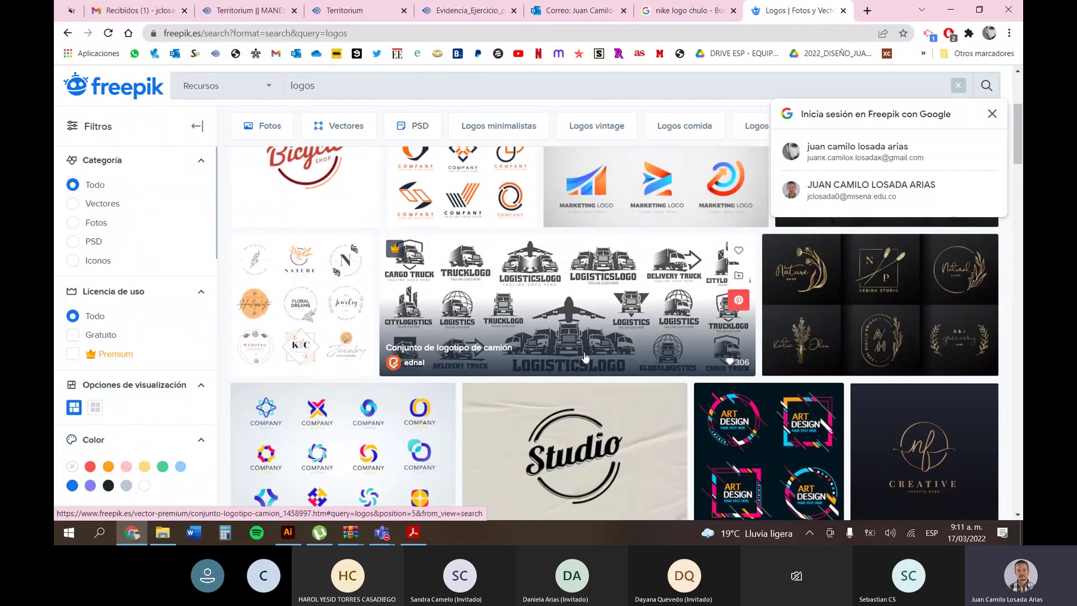
pyautogui.scroll(-3, 584, 357)
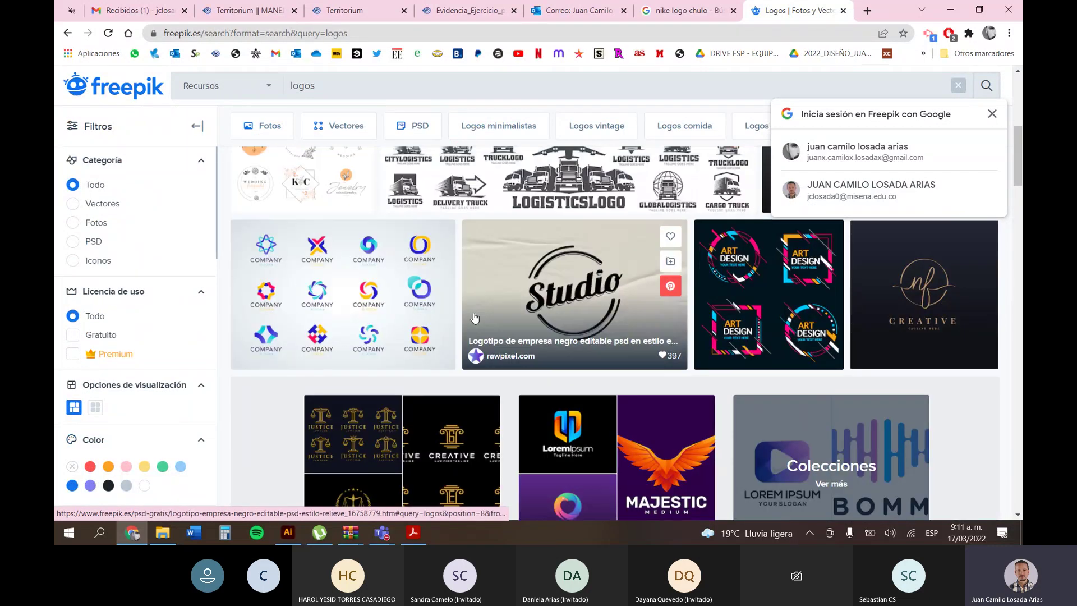
# Open the free collection of colourful company logos and download it with the attribution-required free option.
pyautogui.click(296, 281)
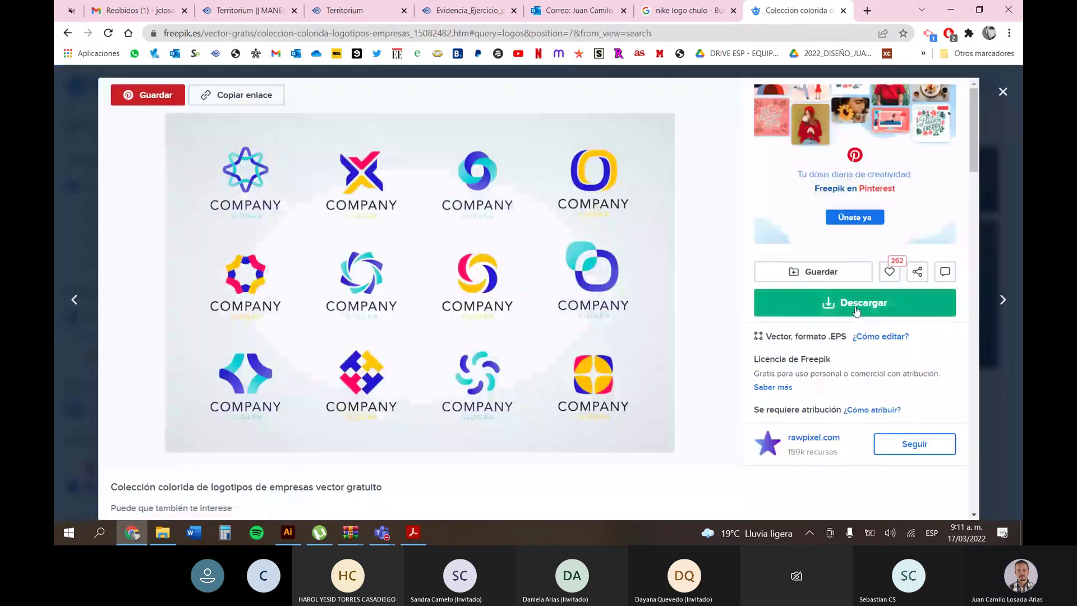
pyautogui.click(854, 443)
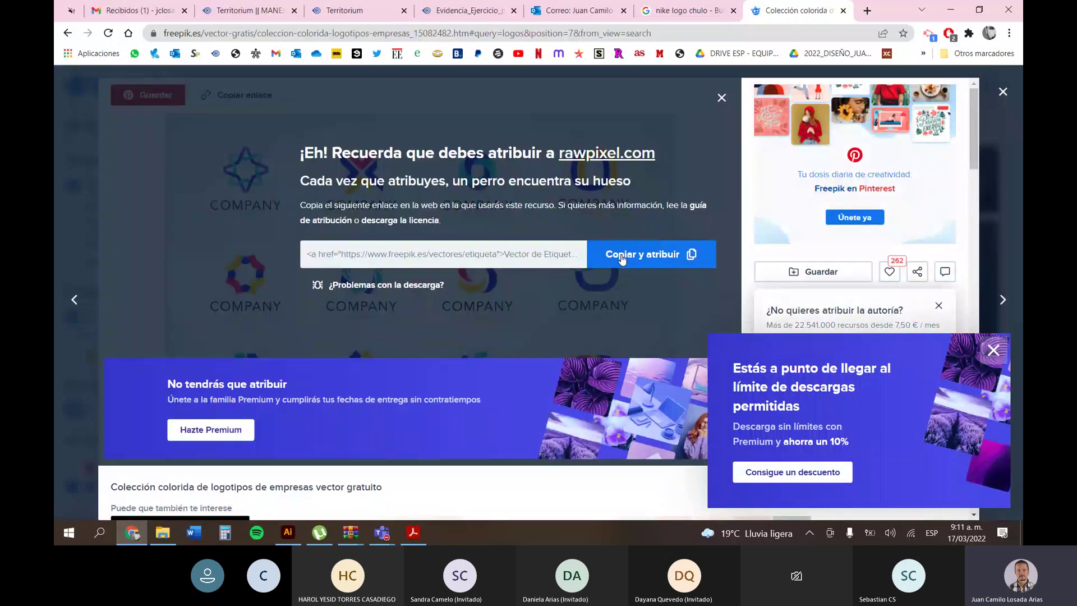
pyautogui.click(993, 315)
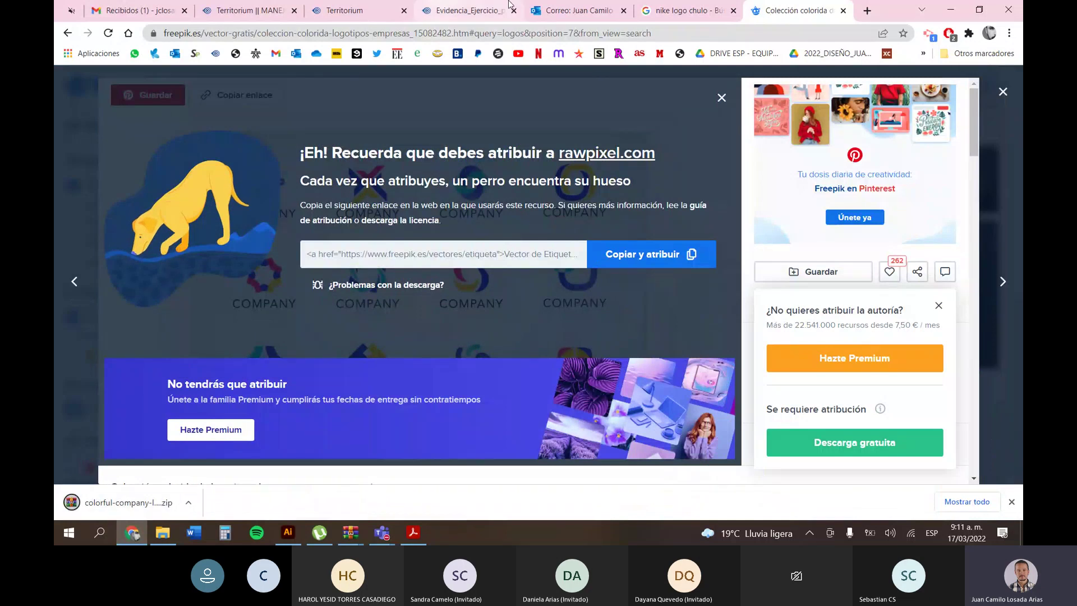
# Open v612-mon-45-logocorporate.eps from the downloaded colorful-company-logo-collection.zip in Illustrator.
pyautogui.click(720, 8)
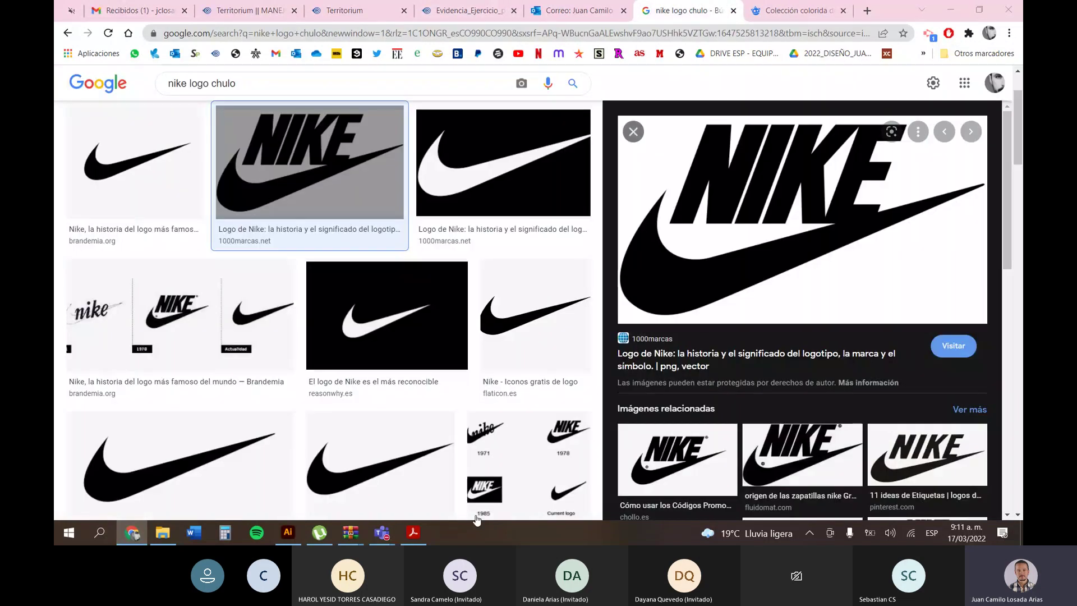
pyautogui.doubleClick(282, 234)
pyautogui.click(591, 291)
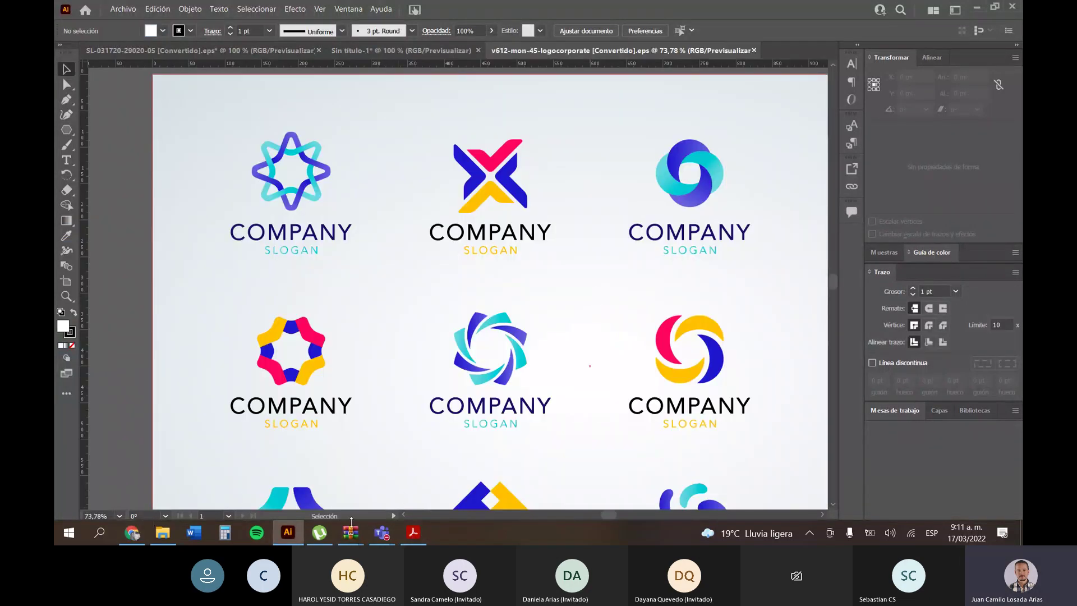
# Point out the EPS file inside colorful-company-logo-collection.zip, then return to the open Illustrator document.
pyautogui.moveTo(351, 524)
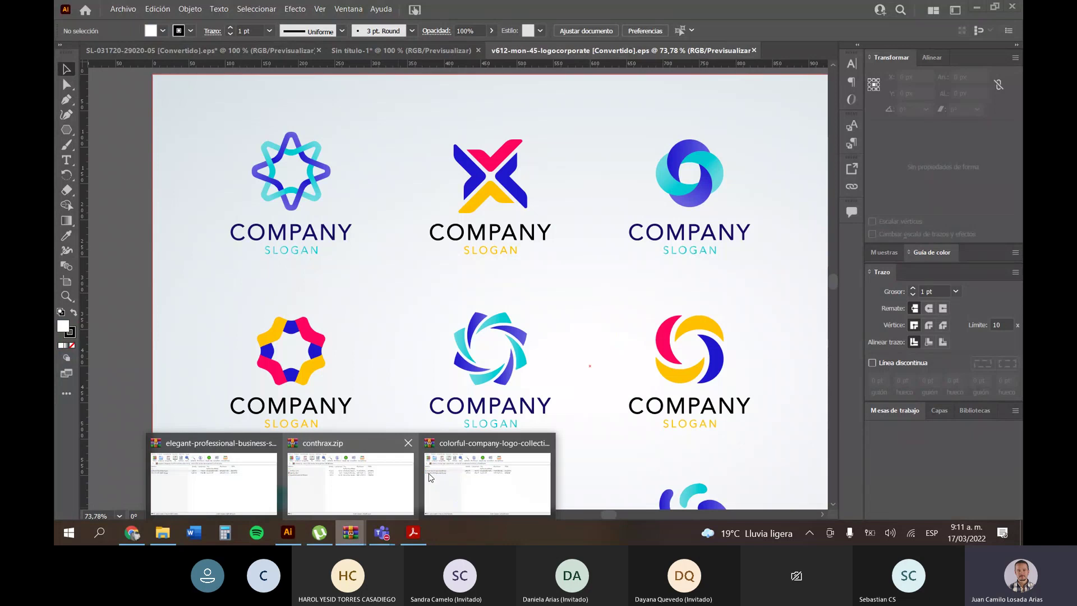
pyautogui.click(430, 476)
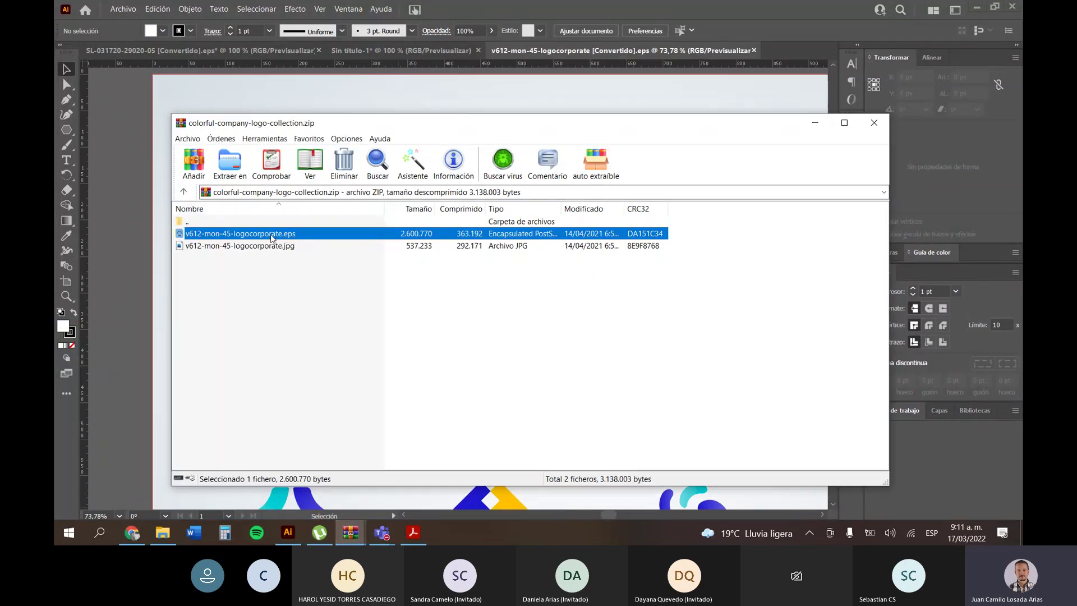
pyautogui.click(117, 201)
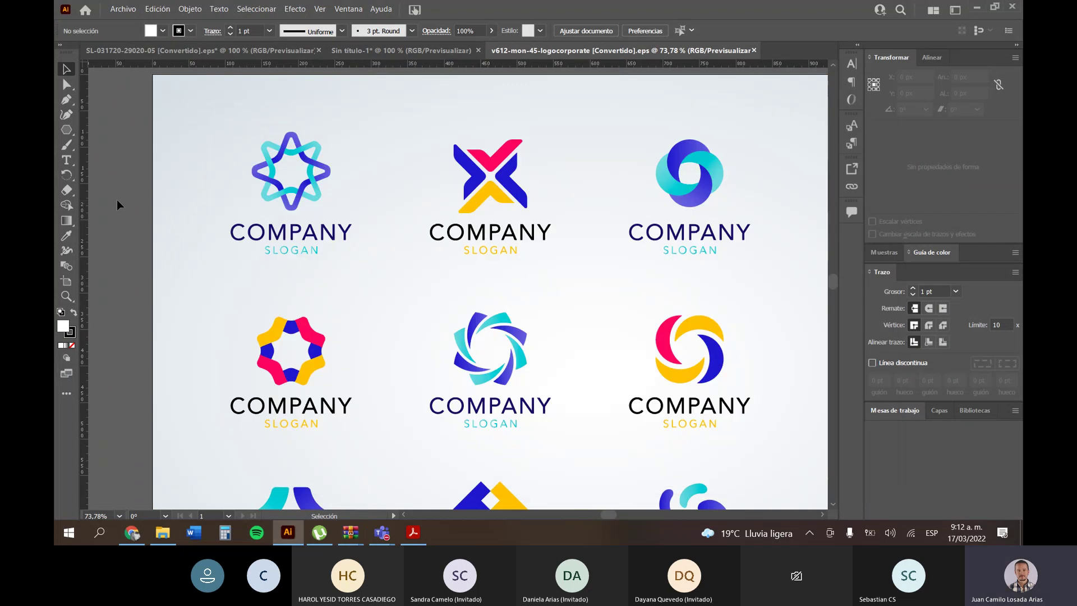
# Examine the full logo collection by selecting its gradient background and the star-shaped COMPANY logo.
pyautogui.scroll(-4, 401, 301)
pyautogui.scroll(2, 607, 384)
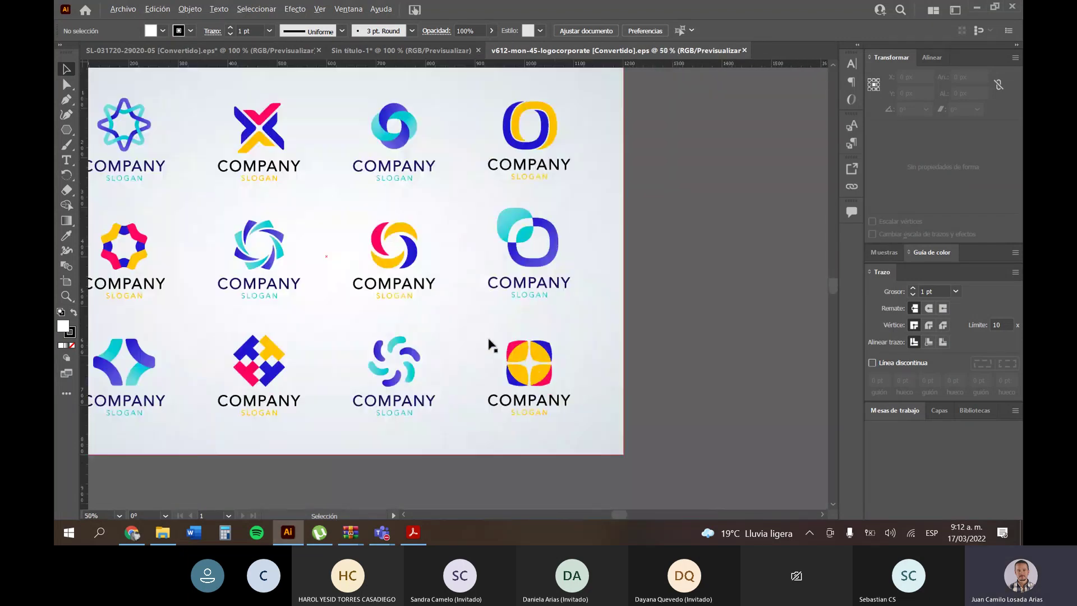
pyautogui.scroll(-2, 493, 343)
pyautogui.scroll(1, 570, 271)
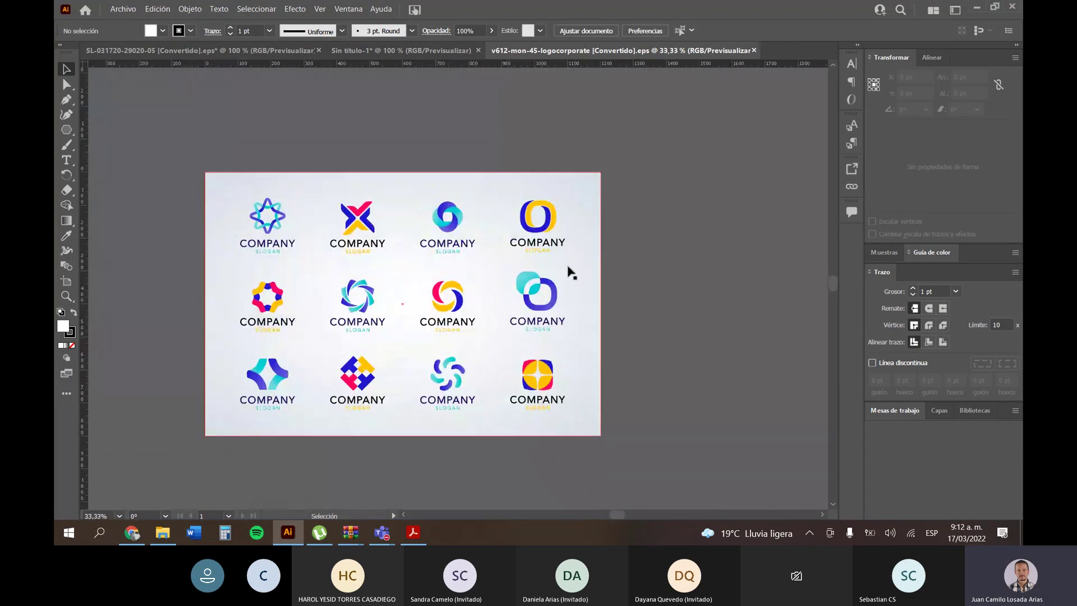
pyautogui.click(446, 242)
pyautogui.click(367, 233)
pyautogui.click(221, 184)
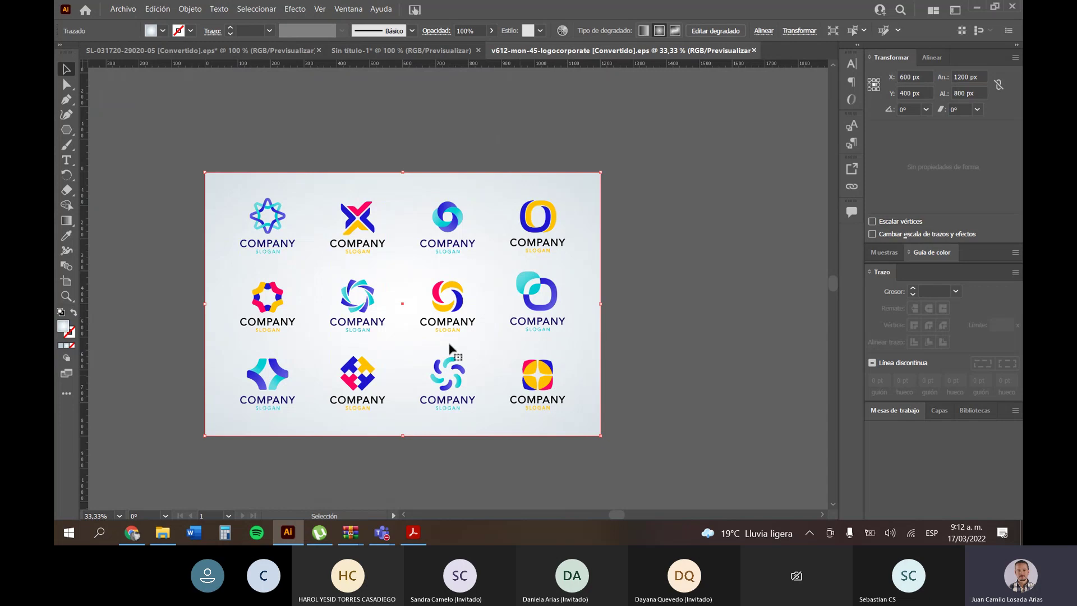
pyautogui.click(630, 311)
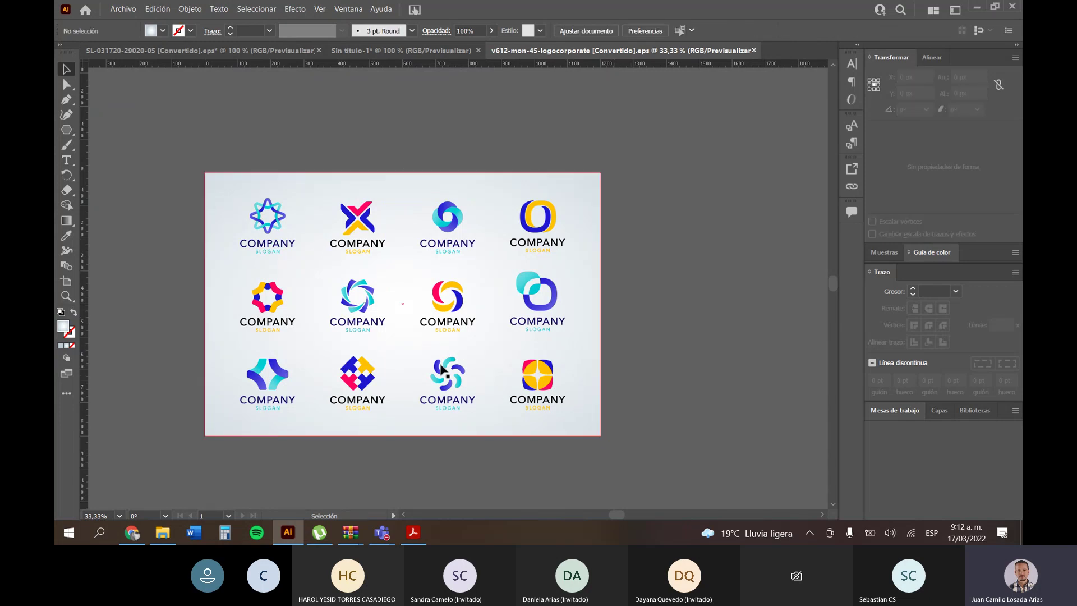
pyautogui.click(268, 217)
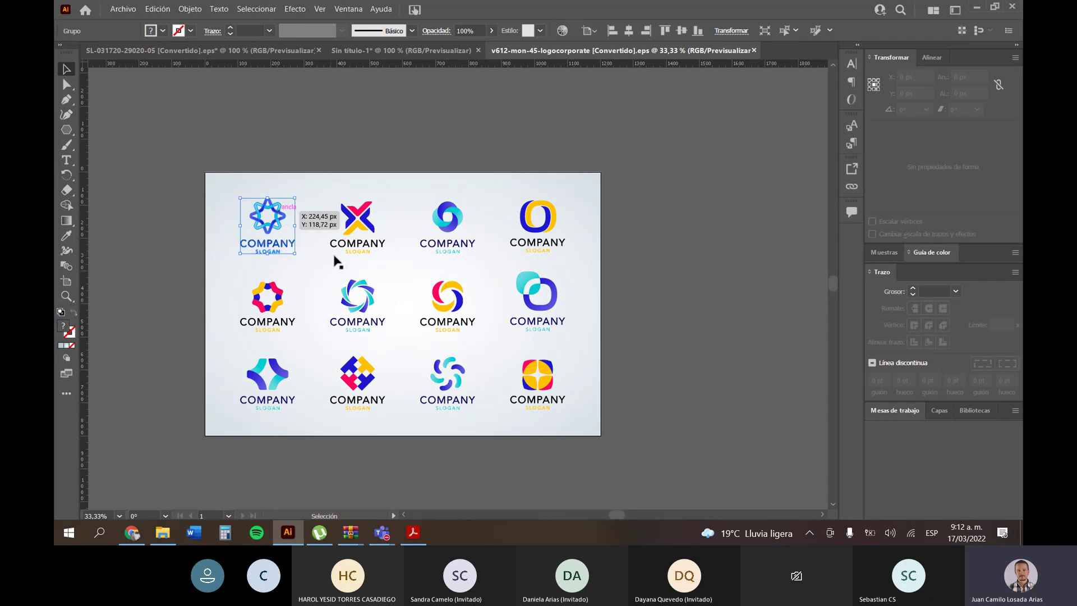
# Delete the gradient background and all other logos, keeping only the star-shaped COMPANY logo on the artboard.
pyautogui.click(344, 171)
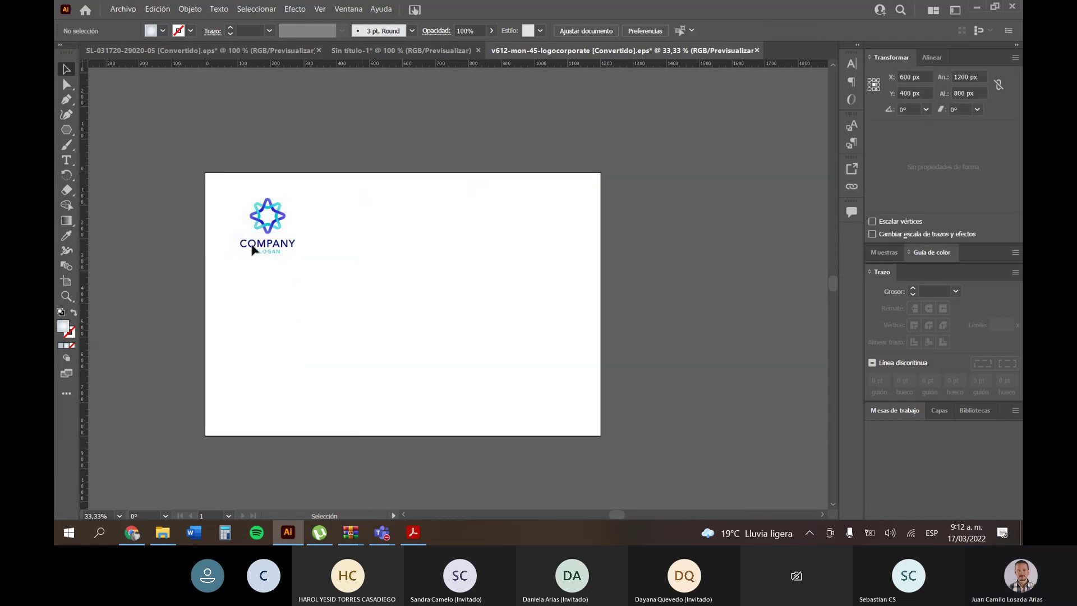
pyautogui.hotkey('ctrl', '+')
pyautogui.hotkey('ctrl', '+')
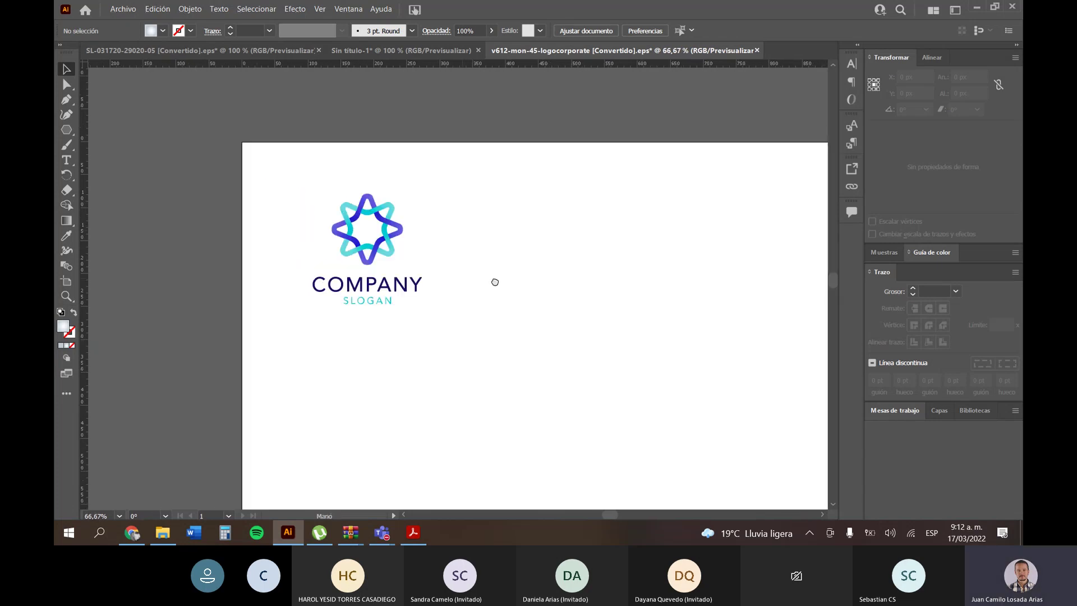
# Remove the COMPANY and SLOGAN text from the remaining logo, leaving only the star symbol.
pyautogui.moveTo(495, 282); pyautogui.dragTo(527, 285)
pyautogui.click(417, 224)
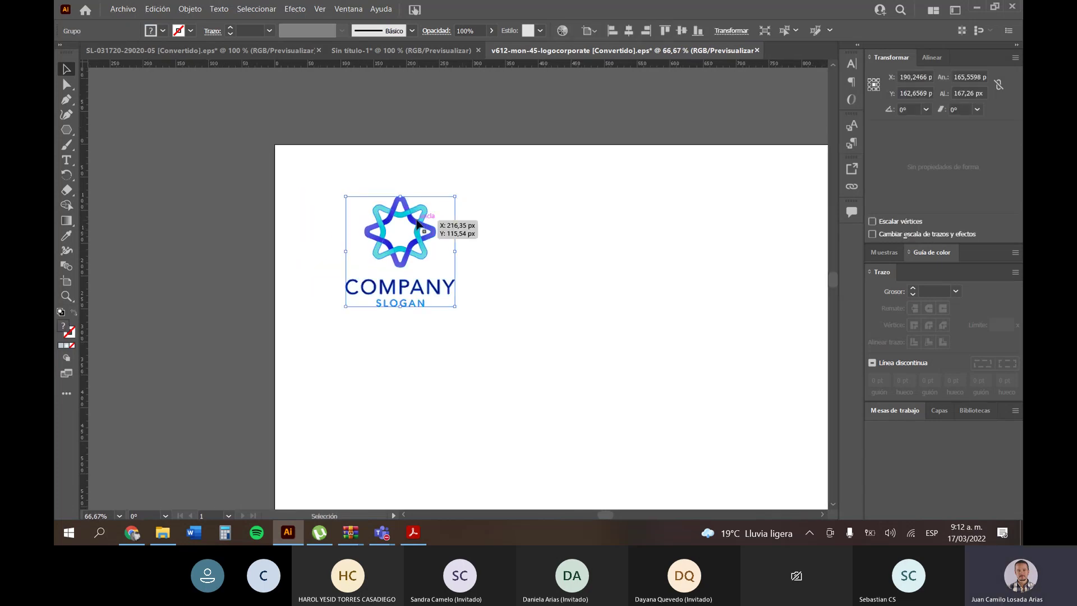
pyautogui.moveTo(489, 331); pyautogui.dragTo(326, 286)
pyautogui.press('Delete')
pyautogui.moveTo(332, 146); pyautogui.dragTo(570, 337)
pyautogui.moveTo(224, 164); pyautogui.dragTo(555, 355)
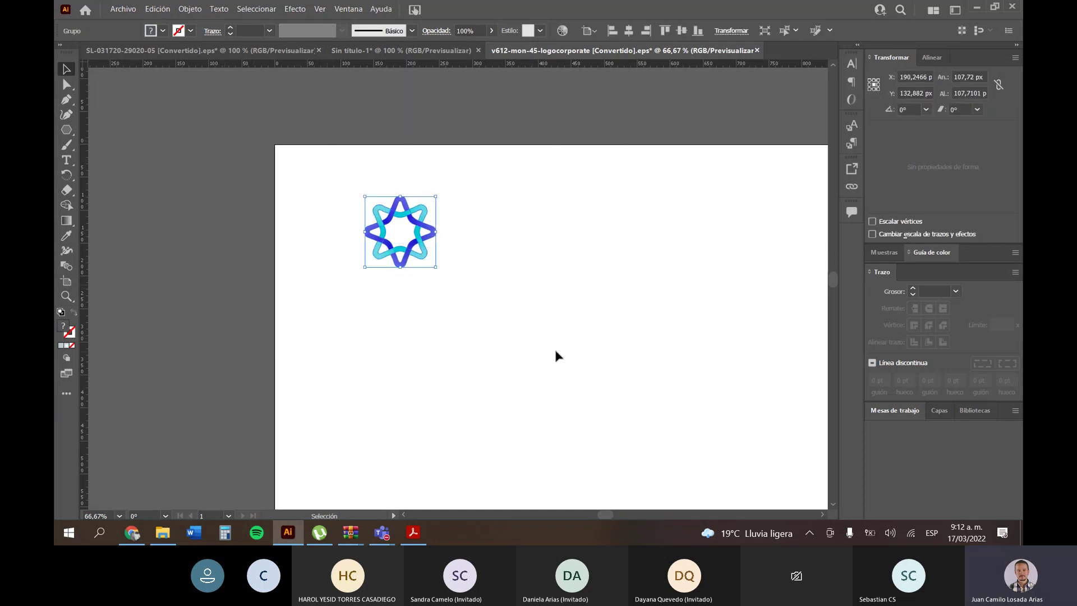
# Copy the star symbol and paste it into the Sin título-1 document with the LPQ e-innovation logo.
pyautogui.moveTo(259, 148); pyautogui.dragTo(534, 323)
pyautogui.press('a')
pyautogui.scroll(3, 381, 222)
pyautogui.press('v')
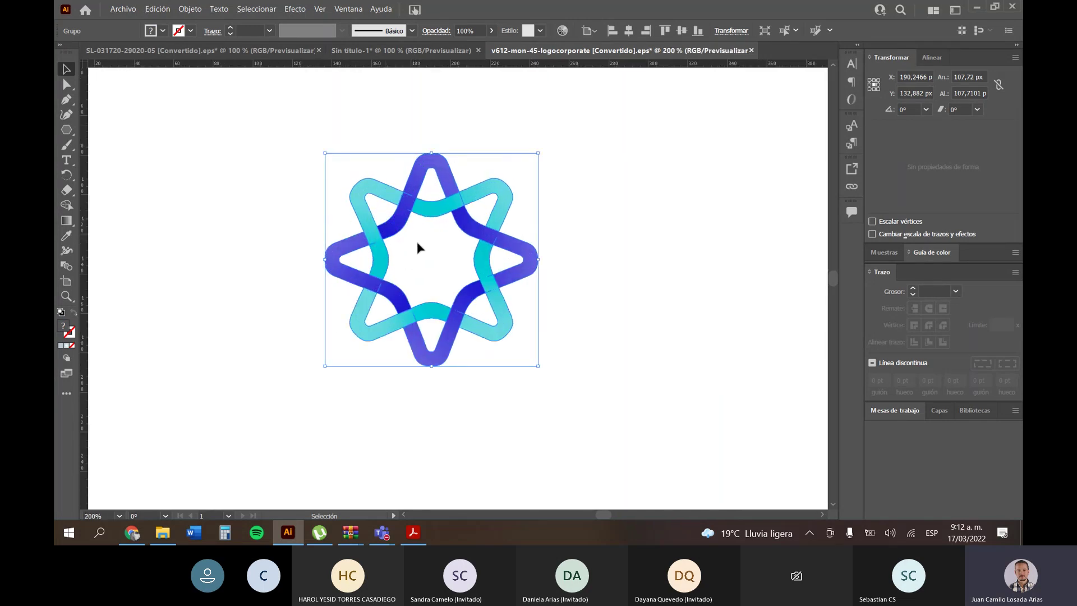
pyautogui.click(381, 54)
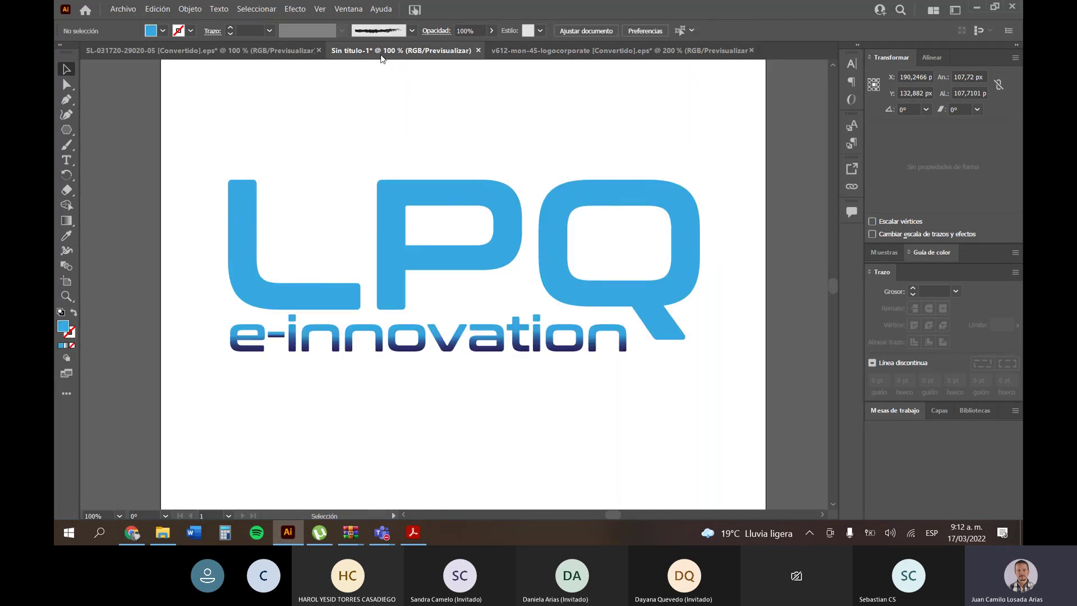
pyautogui.hotkey('ctrl', 'v')
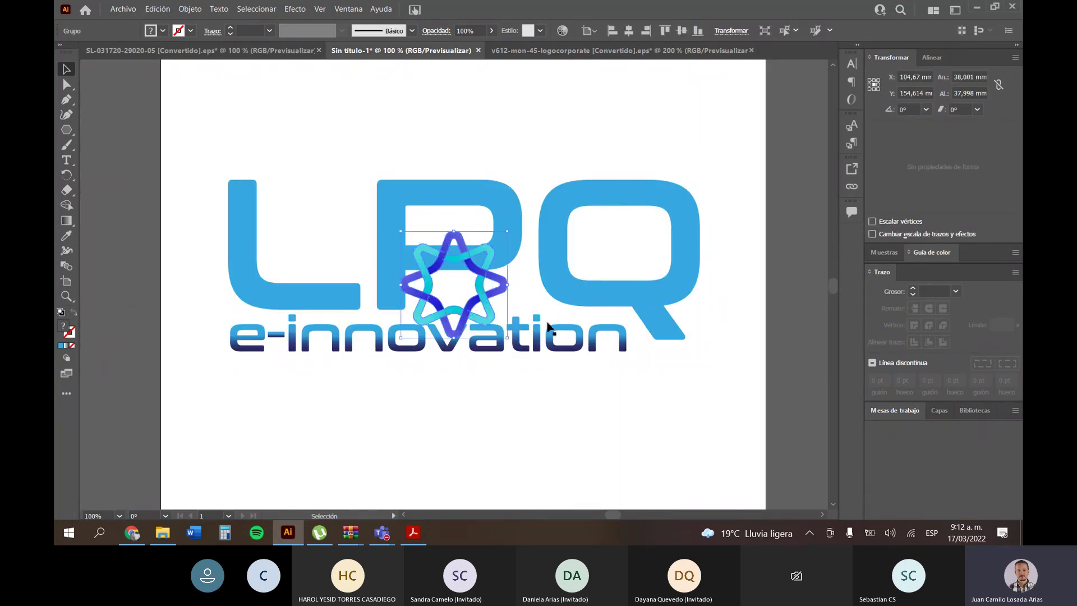
# Move the pasted star above the LPQ lettering and enlarge it to about 80 mm wide.
pyautogui.scroll(-2, 548, 326)
pyautogui.moveTo(484, 258); pyautogui.dragTo(484, 79)
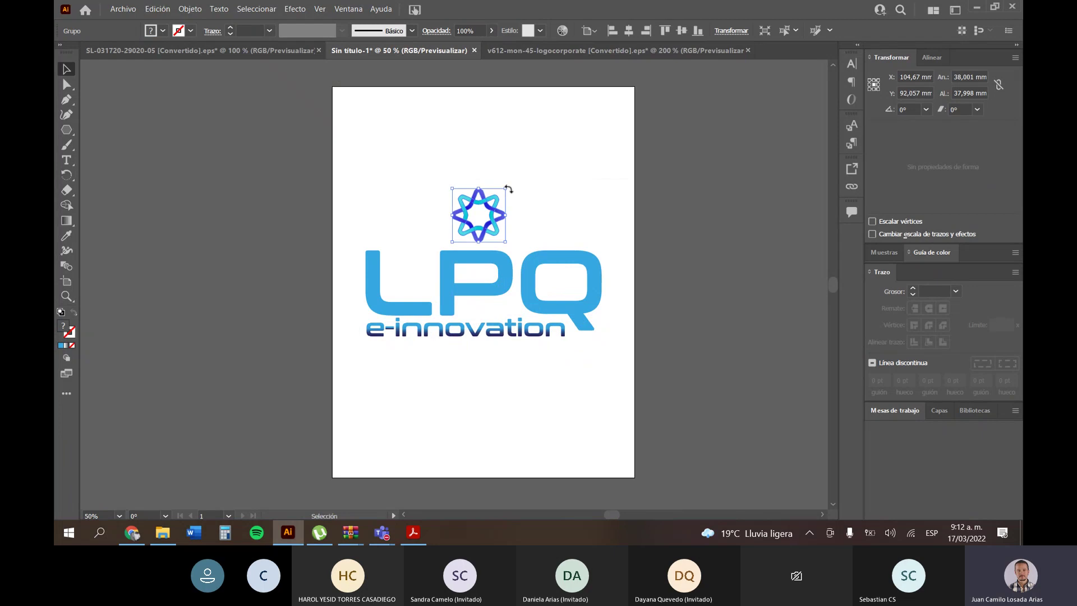
pyautogui.moveTo(508, 189)
pyautogui.mouseDown()
pyautogui.moveTo(528, 152)
pyautogui.moveTo(565, 130)
pyautogui.moveTo(510, 192)
pyautogui.mouseUp()
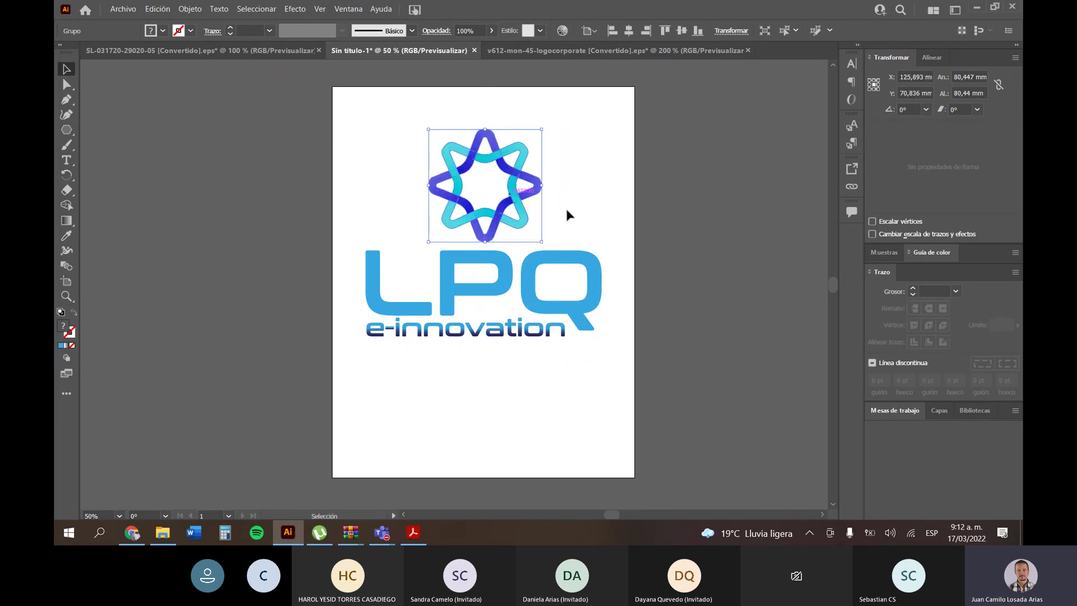
pyautogui.click(610, 223)
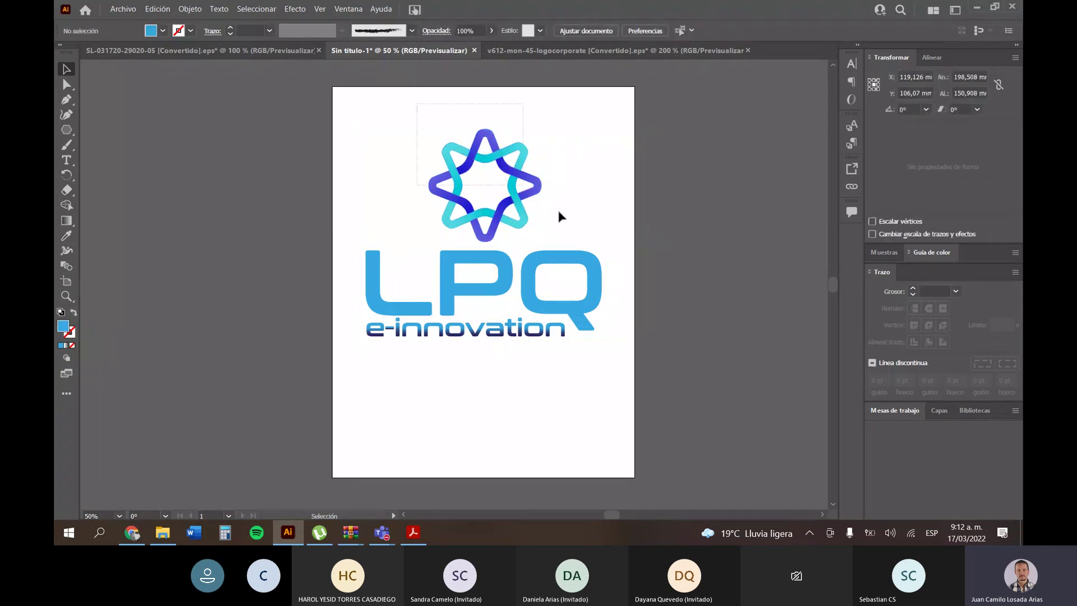
# Try the star as a small detail, scaled down to about 25 mm wide and placed inside the letter Q.
pyautogui.click(535, 188)
pyautogui.moveTo(535, 188); pyautogui.dragTo(480, 181)
pyautogui.moveTo(486, 124); pyautogui.dragTo(439, 172)
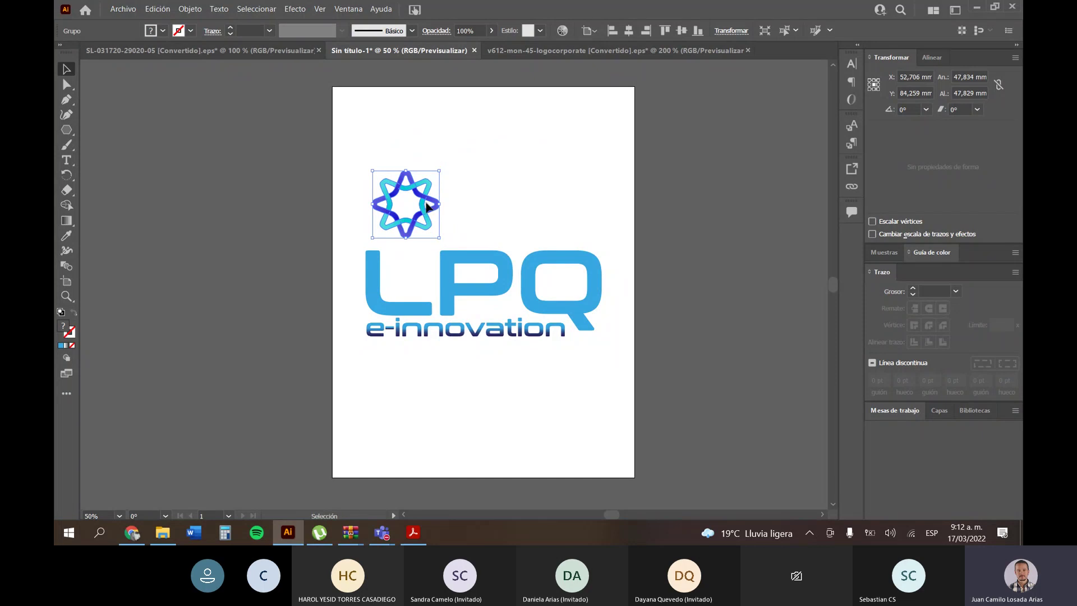
pyautogui.moveTo(427, 217); pyautogui.dragTo(573, 285)
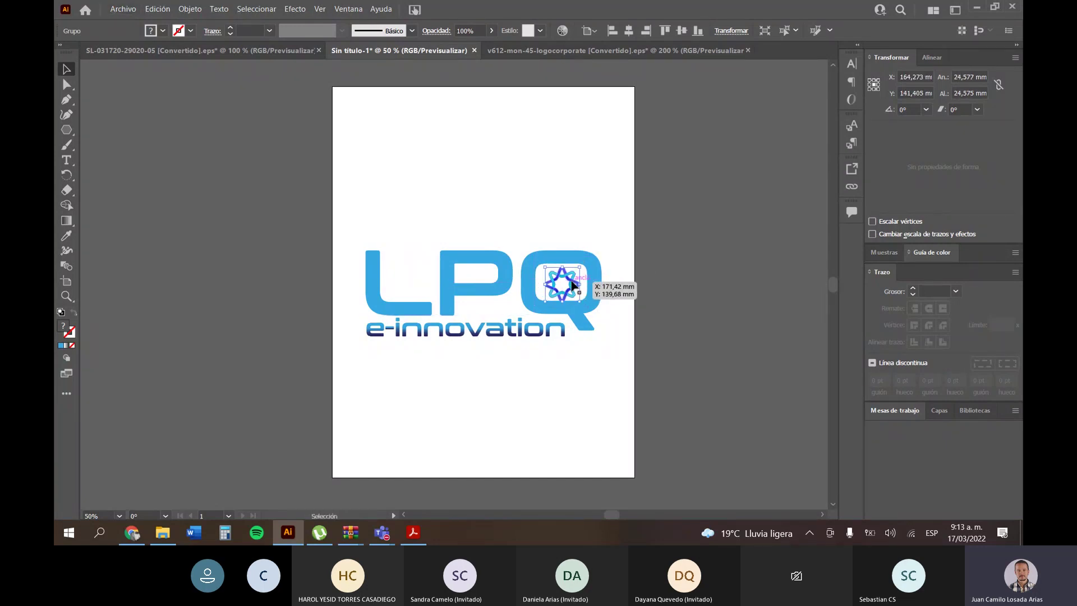
pyautogui.click(605, 203)
pyautogui.press('a')
pyautogui.press('v')
pyautogui.click(561, 283)
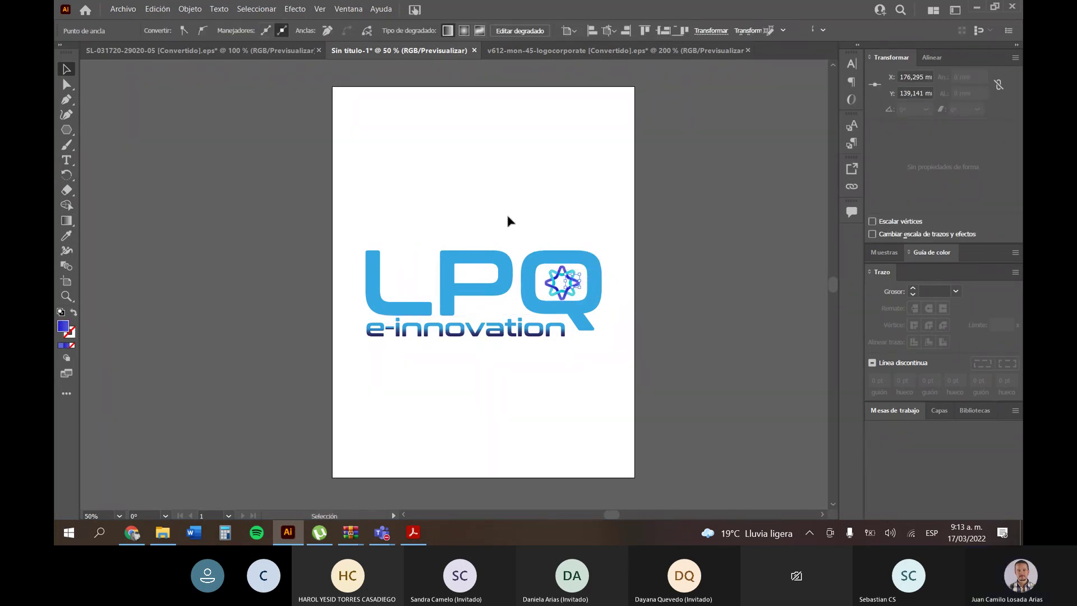
# Enlarge the star to about 83 mm wide and place it centred above the LPQ lettering.
pyautogui.click(506, 212)
pyautogui.click(557, 260)
pyautogui.moveTo(556, 260); pyautogui.dragTo(617, 83)
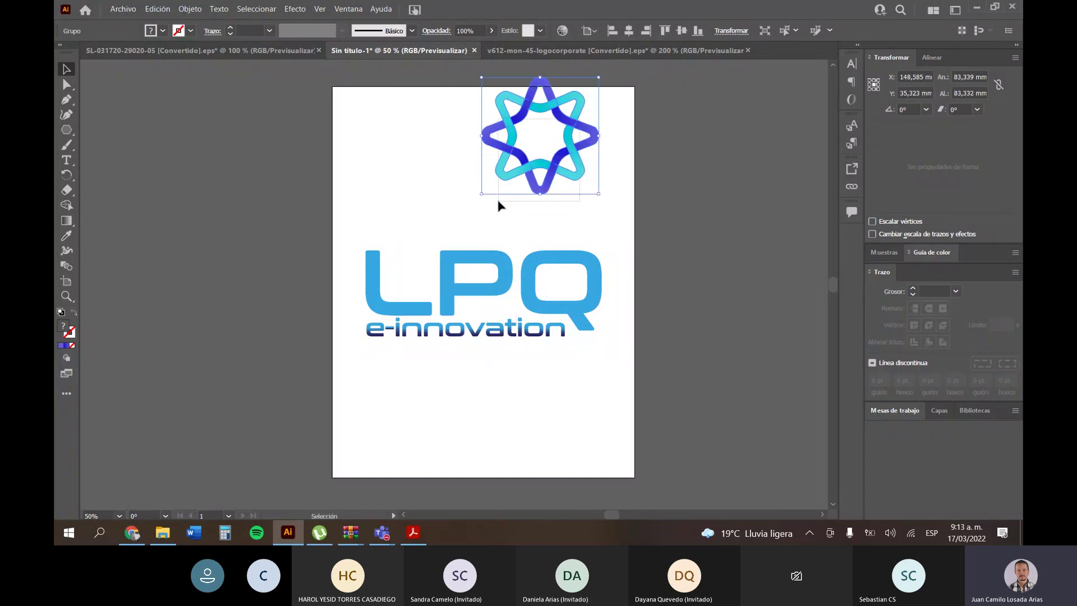
pyautogui.moveTo(538, 160); pyautogui.dragTo(484, 207)
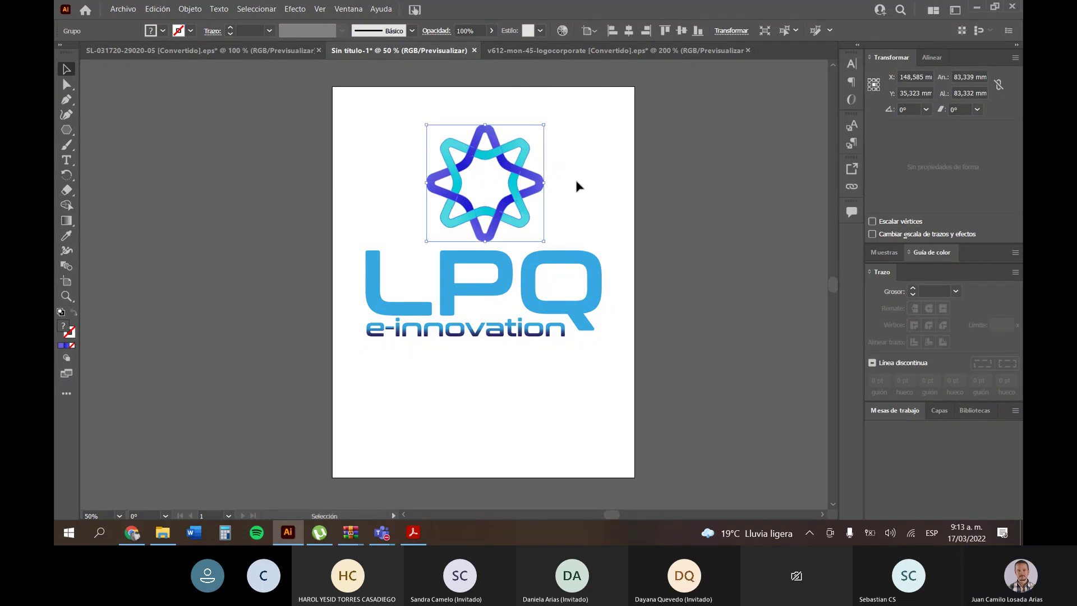
pyautogui.click(503, 169)
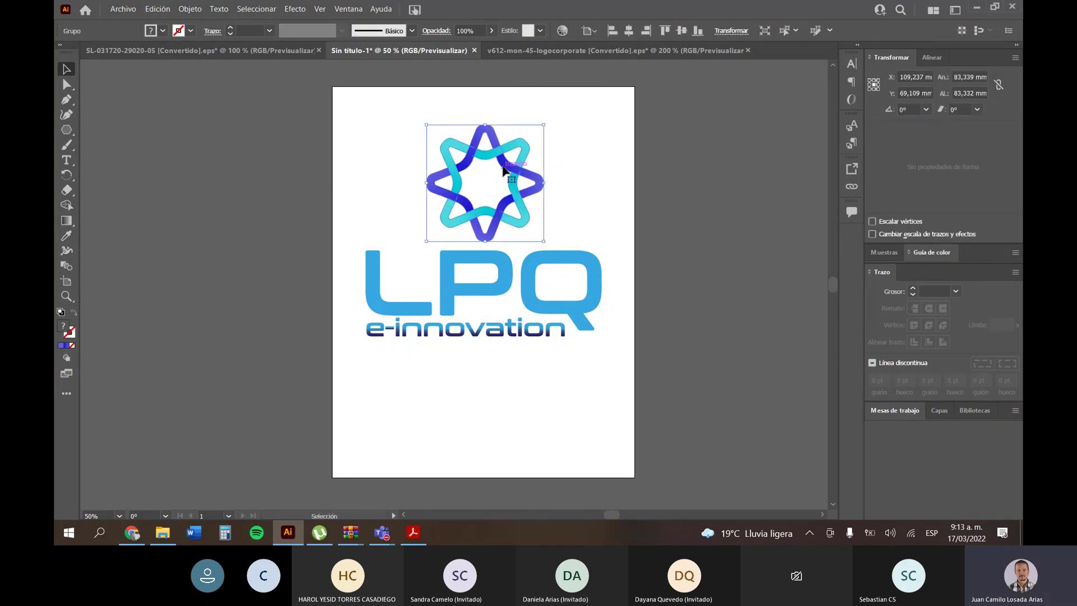
pyautogui.click(550, 191)
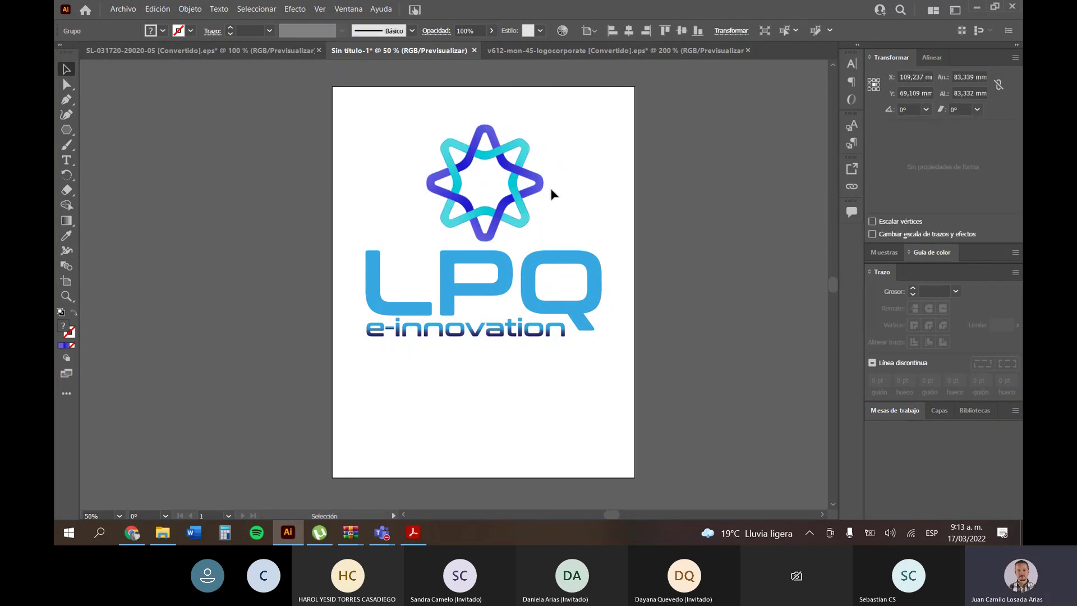
# Show the gradient settings and isolate the star group to select its right-hand purple segment.
pyautogui.scroll(2, 490, 141)
pyautogui.scroll(1, 505, 168)
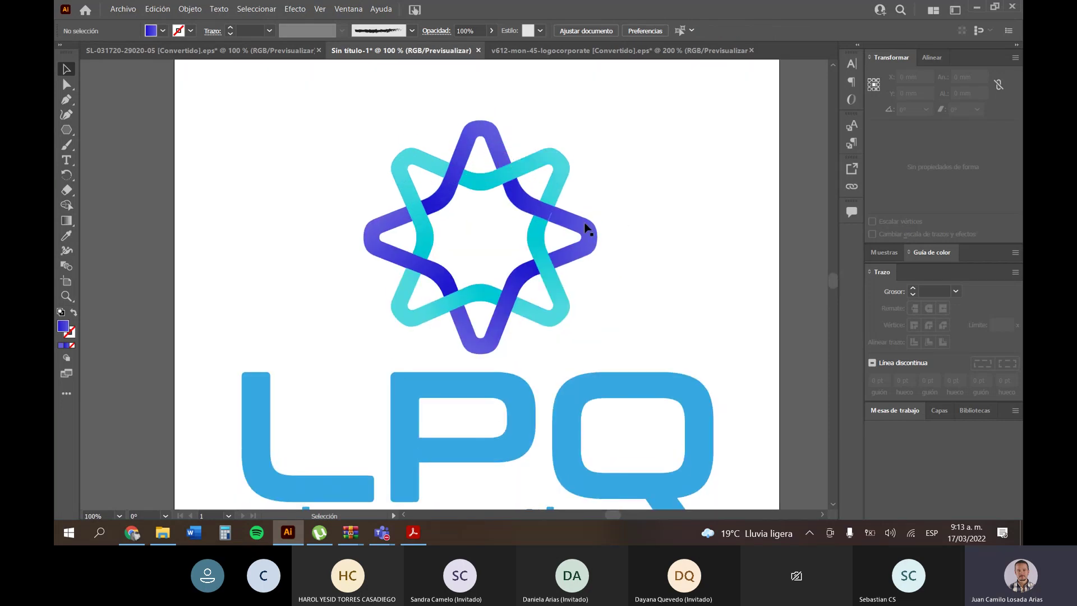
pyautogui.click(584, 228)
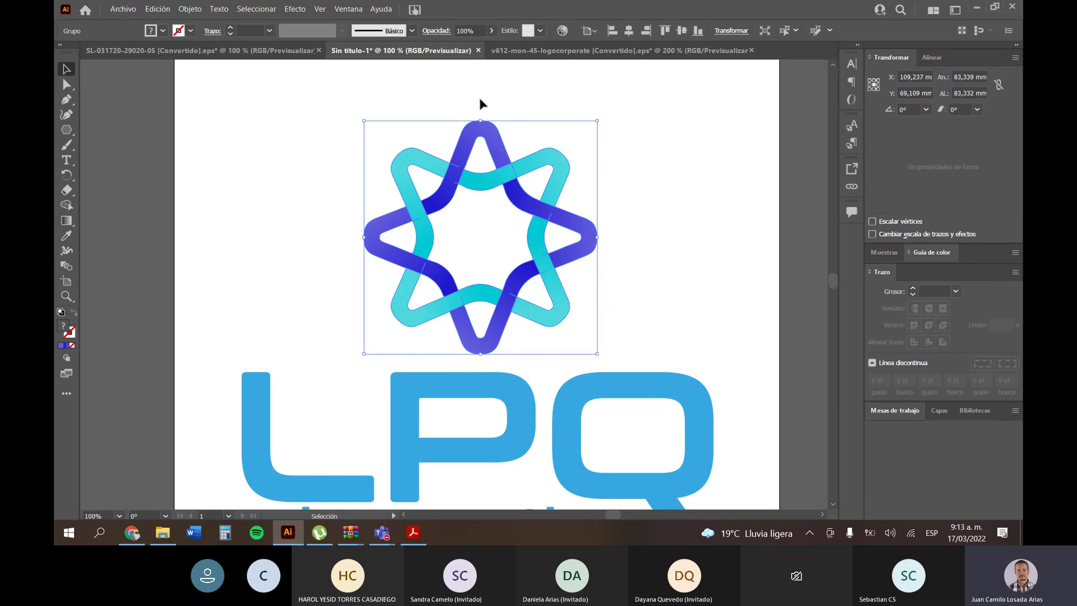
pyautogui.click(354, 13)
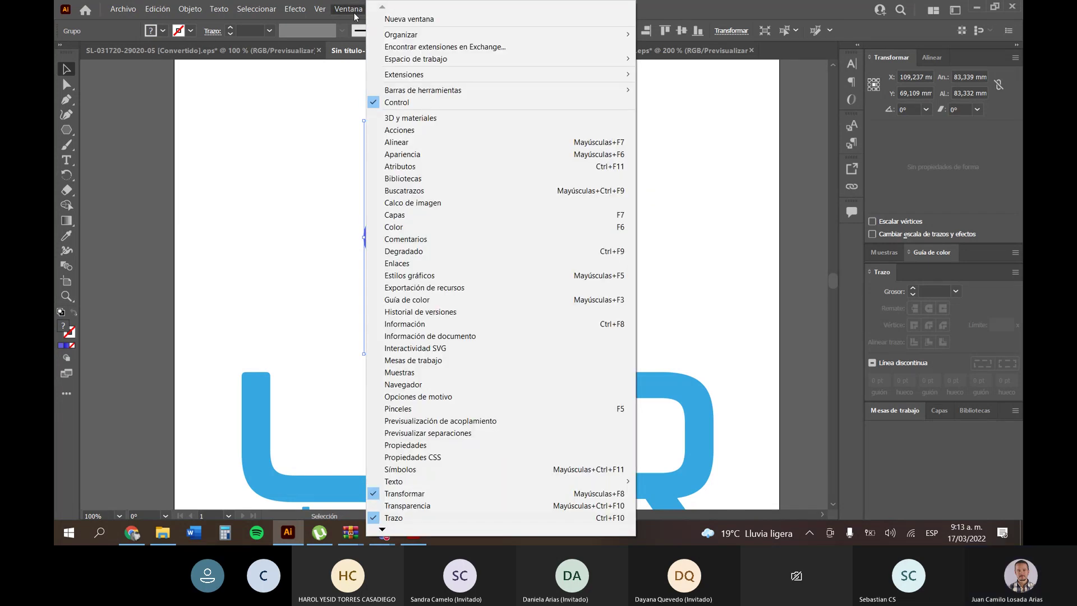
pyautogui.click(408, 251)
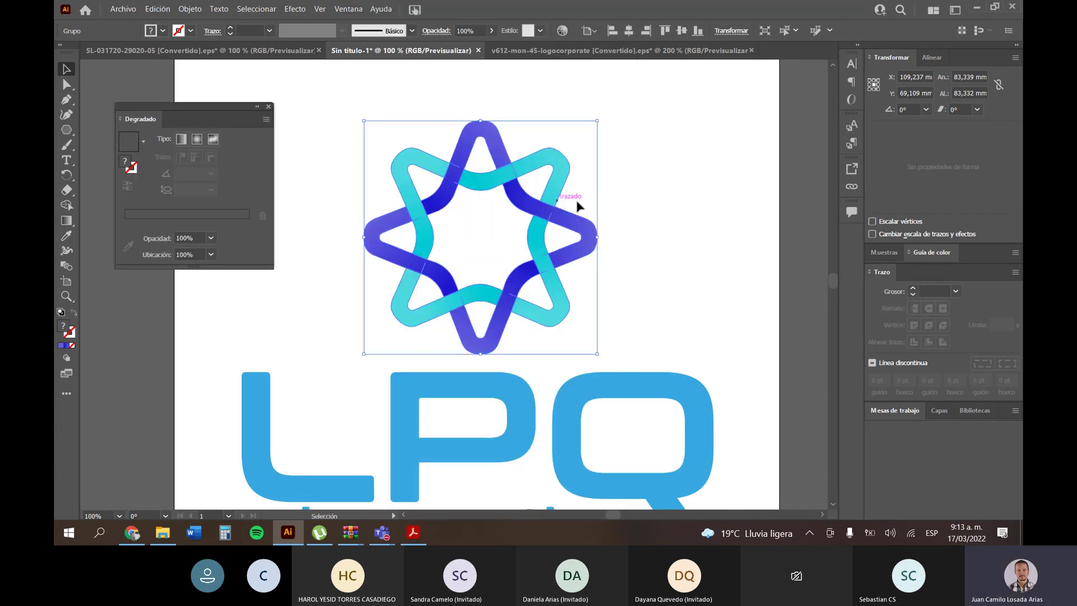
pyautogui.doubleClick(579, 224)
pyautogui.click(580, 221)
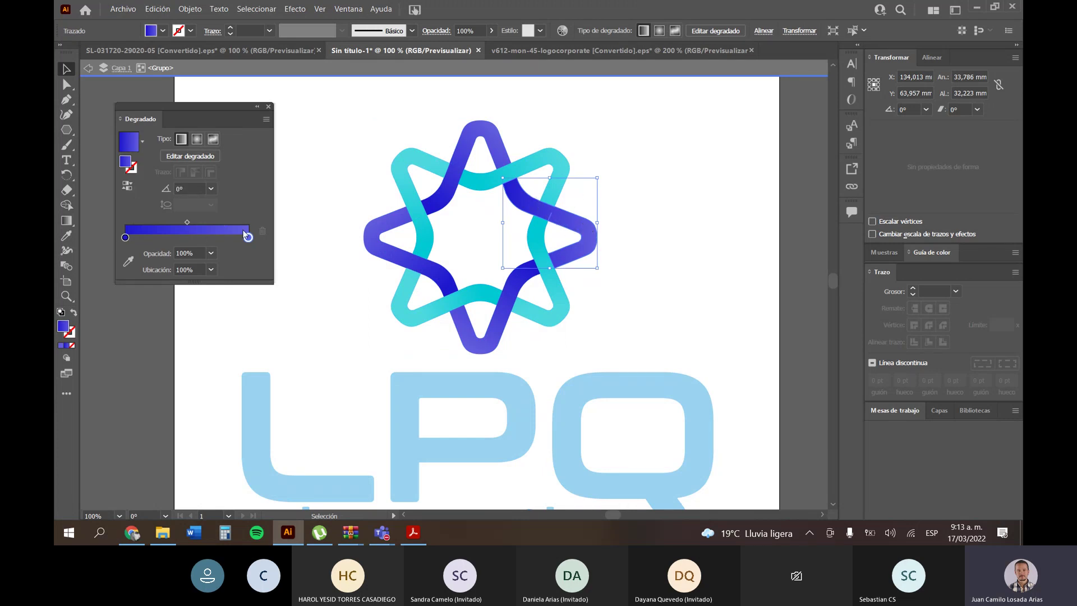
# Change the segment's starting gradient colour to yellow, then leave group isolation and close the gradient settings.
pyautogui.click(126, 237)
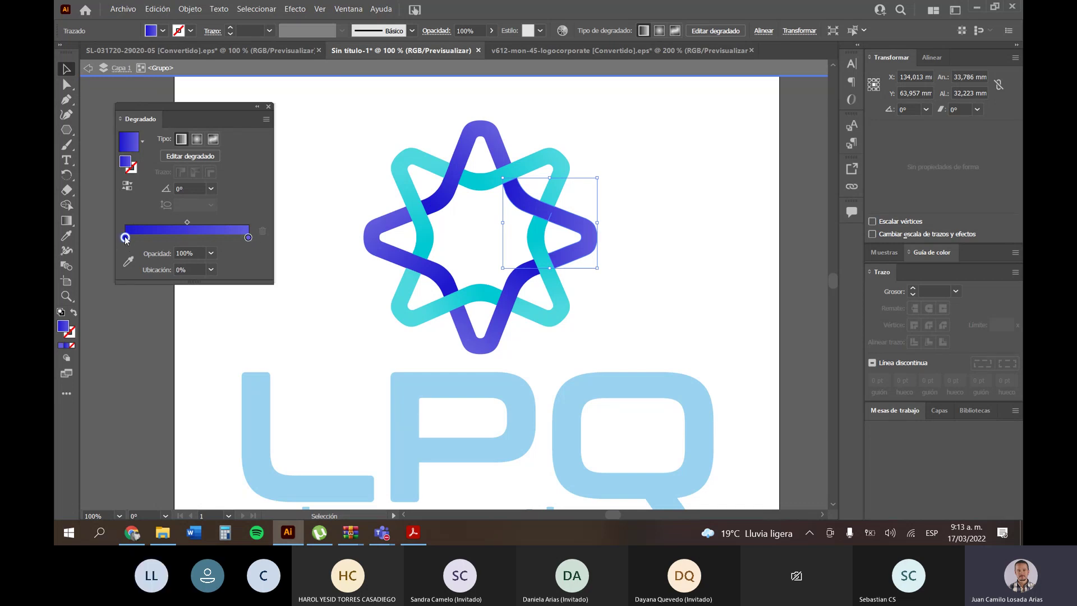
pyautogui.doubleClick(126, 238)
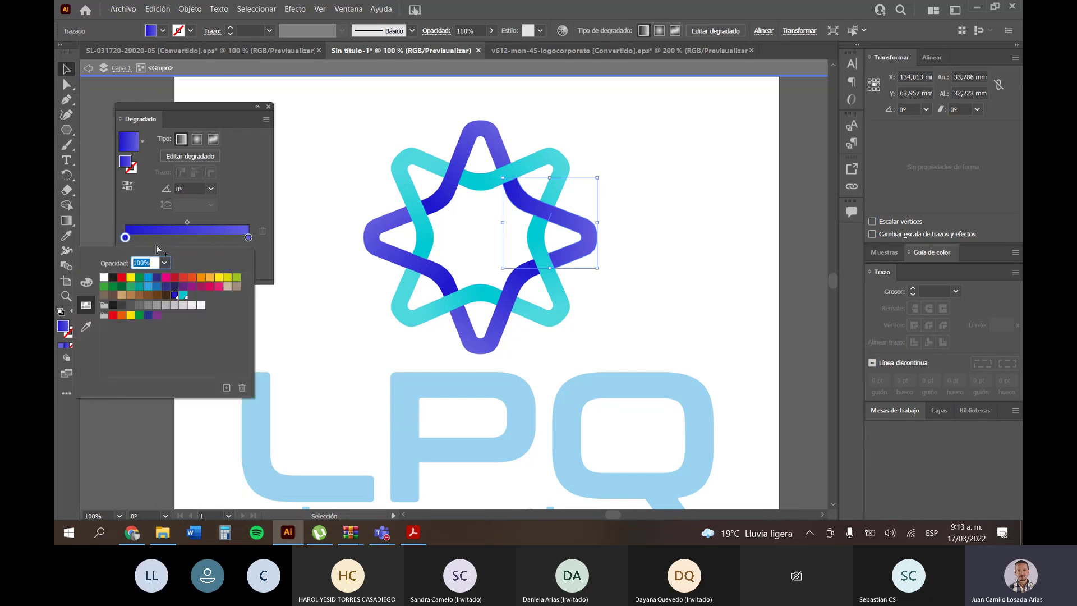
pyautogui.click(218, 277)
pyautogui.click(324, 120)
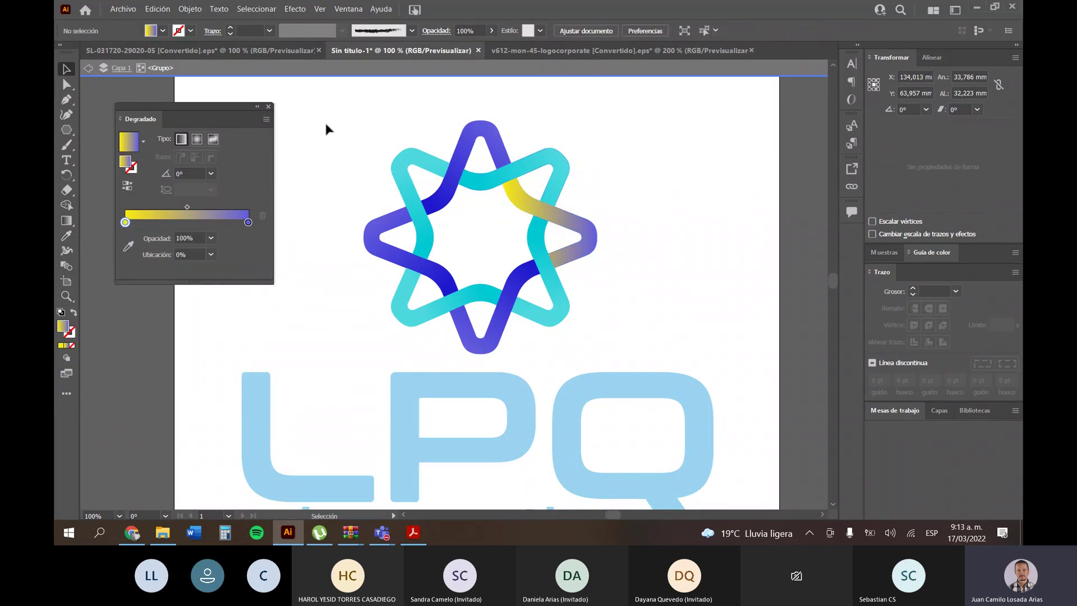
pyautogui.doubleClick(319, 119)
pyautogui.click(268, 106)
pyautogui.hotkey('ctrl', '-')
pyautogui.hotkey('ctrl', '-')
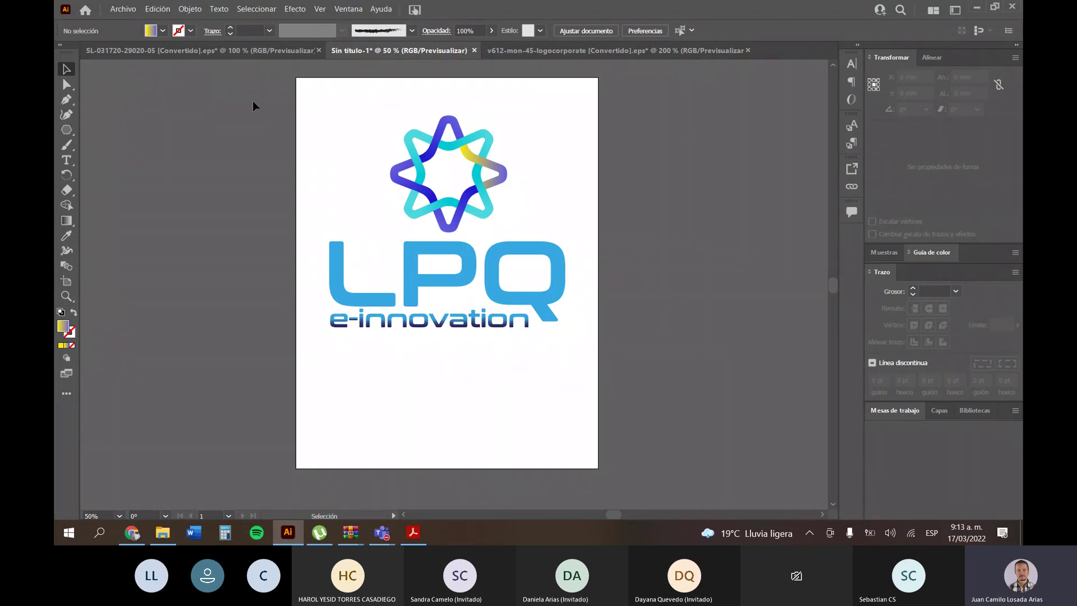
# Add a second Carta-size artboard beside the one holding the LPQ logo and return to the Selection tool.
pyautogui.hotkey('ctrl', 'a')
pyautogui.click(680, 363)
pyautogui.click(66, 282)
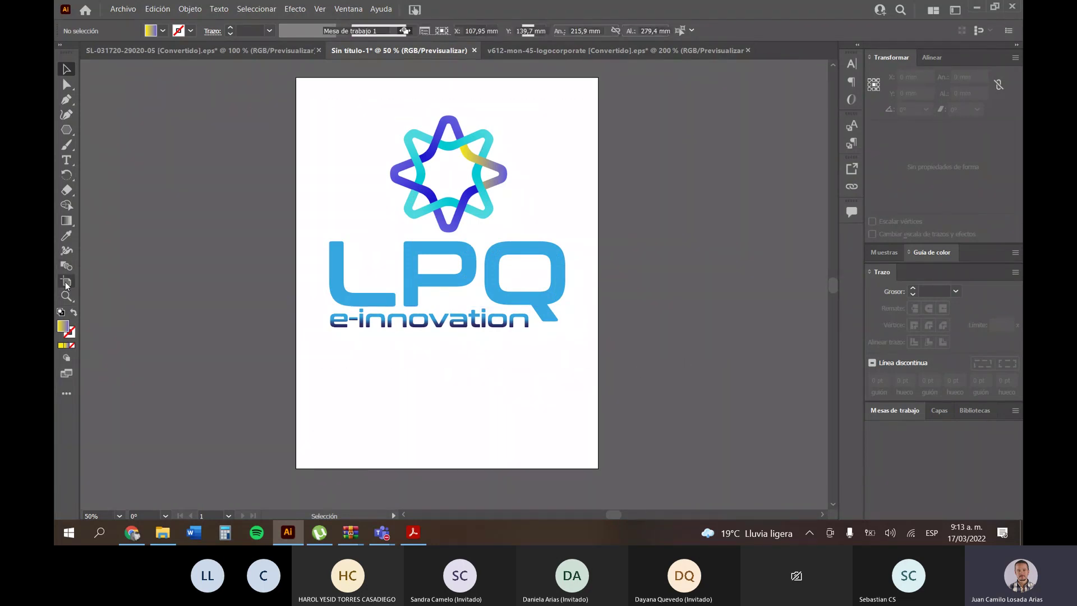
pyautogui.click(257, 30)
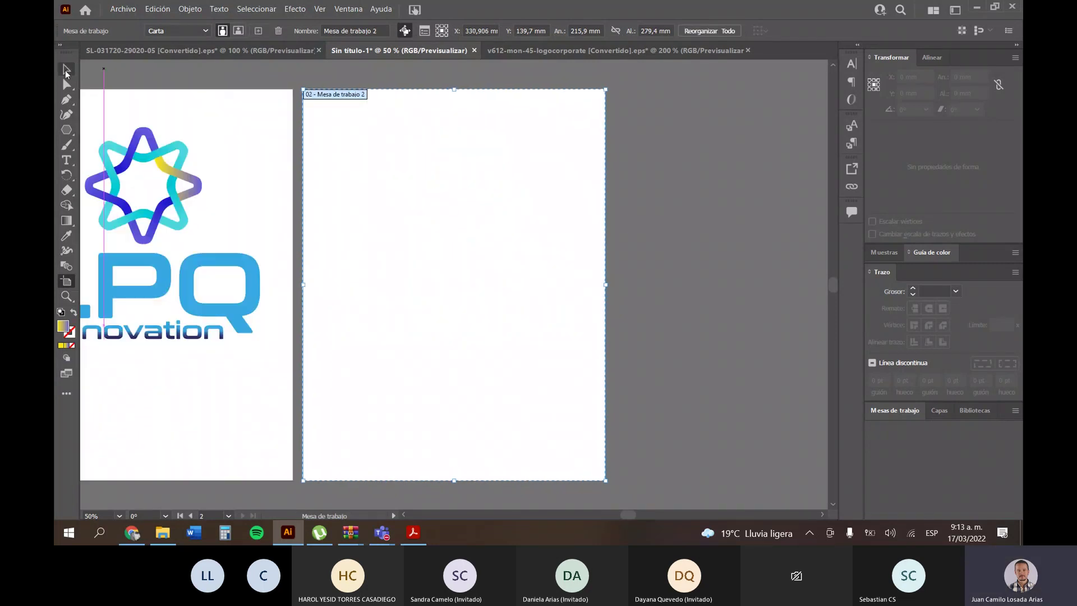
pyautogui.click(66, 69)
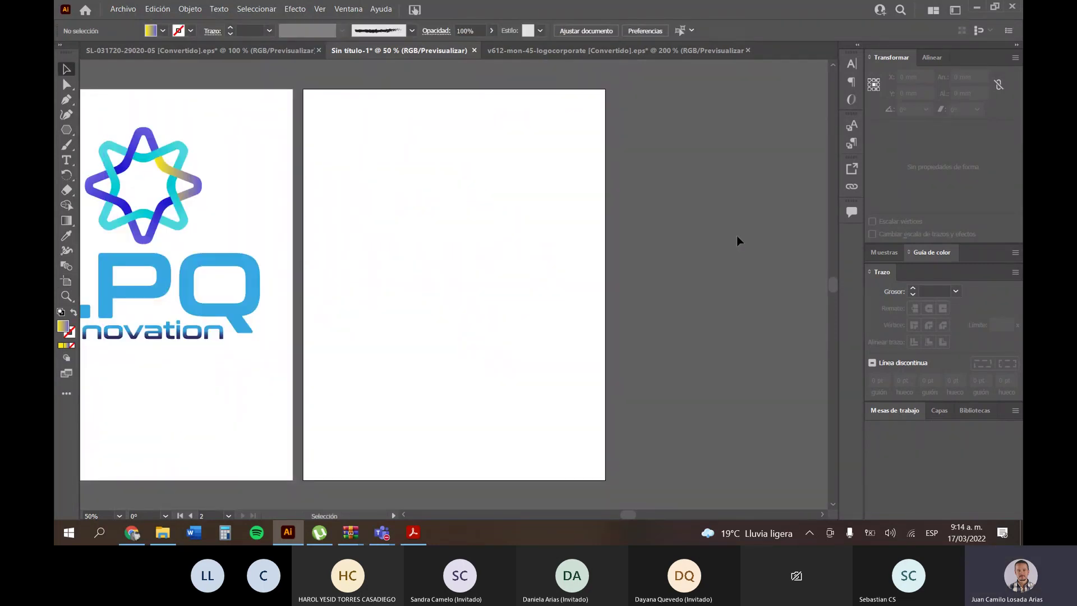
# Switch to Chrome, close the Freepik logo collection and Nike image search pages, and return to the Outlook inbox.
pyautogui.hotkey('alt', 'Tab')
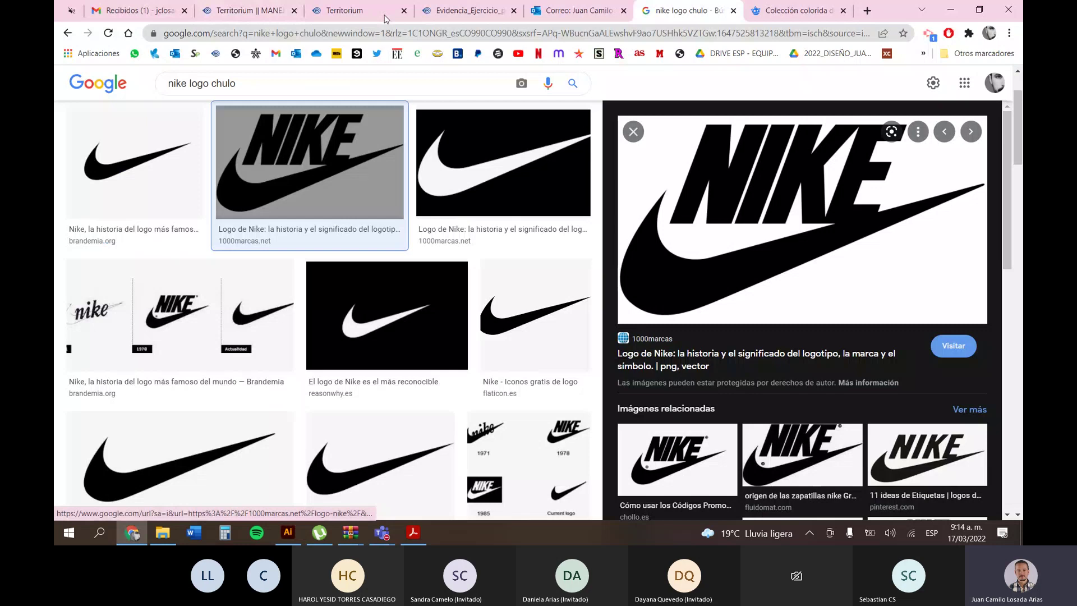
pyautogui.click(263, 13)
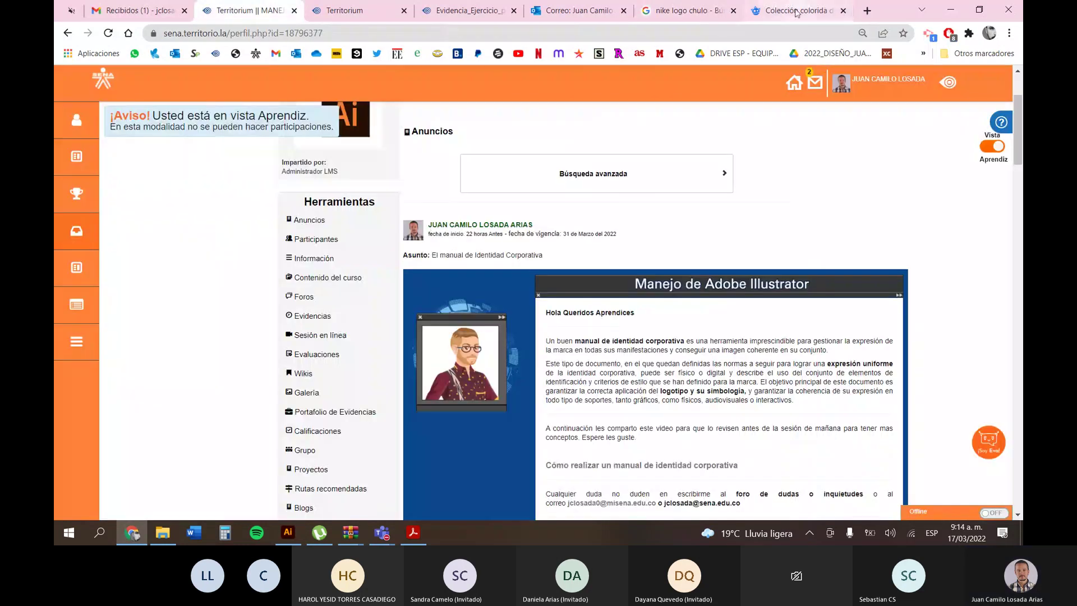
pyautogui.click(796, 12)
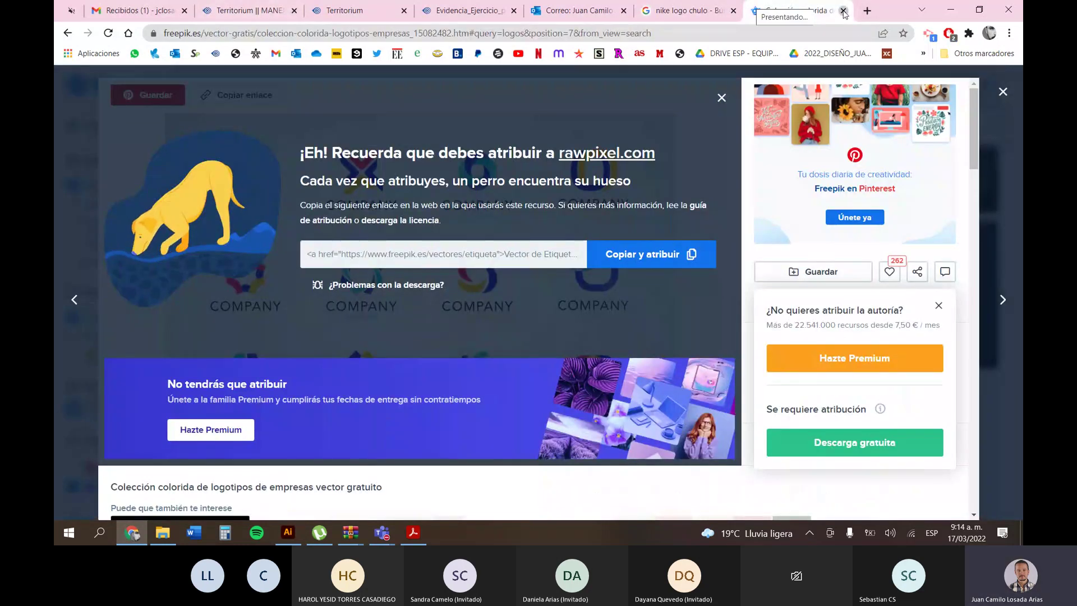
pyautogui.click(844, 11)
pyautogui.click(733, 10)
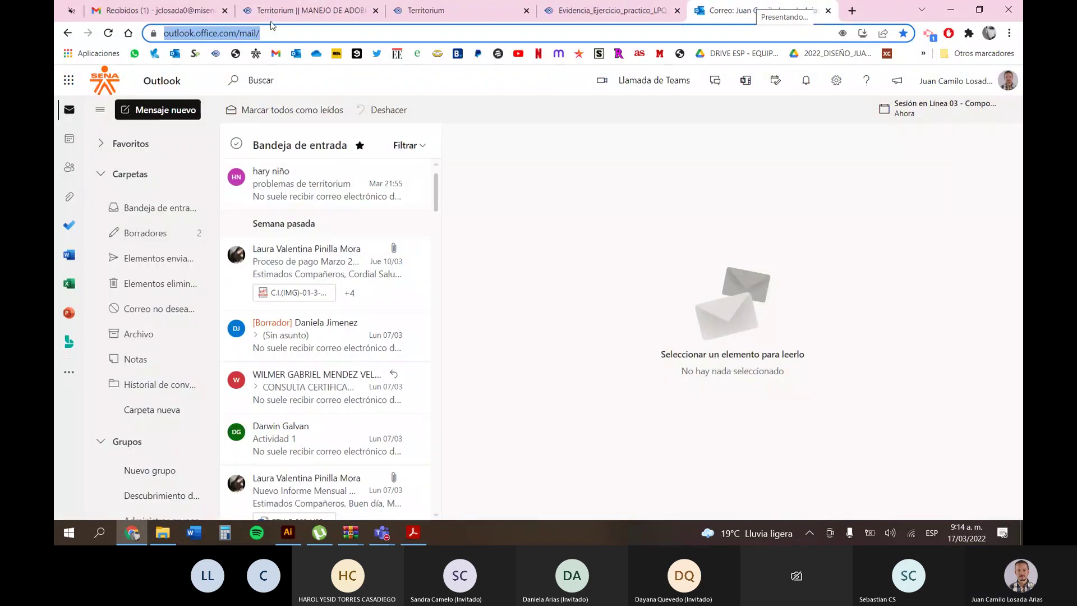
pyautogui.click(271, 17)
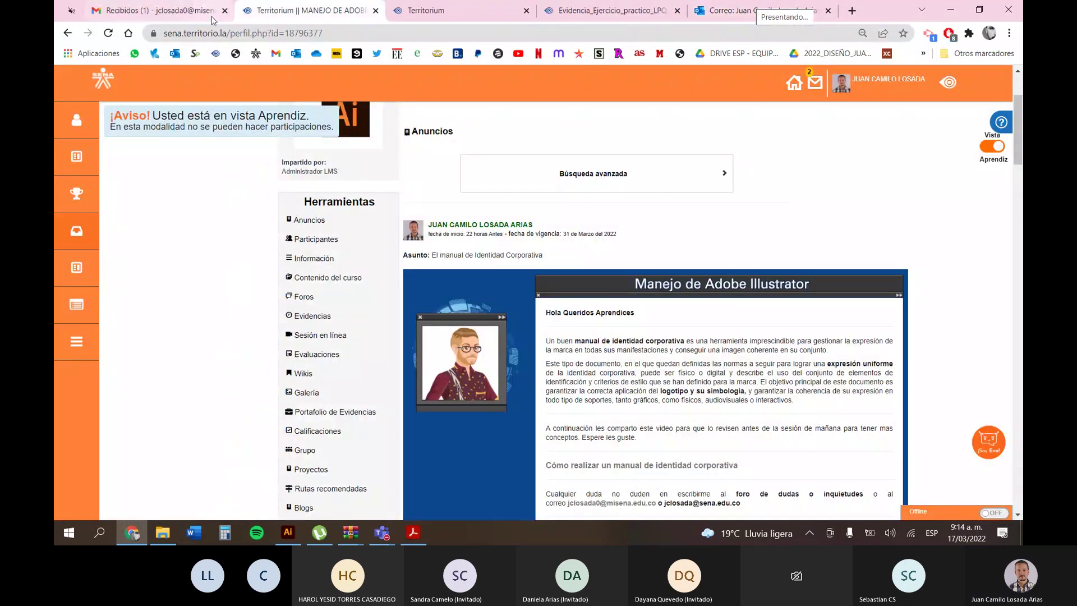
pyautogui.click(786, 14)
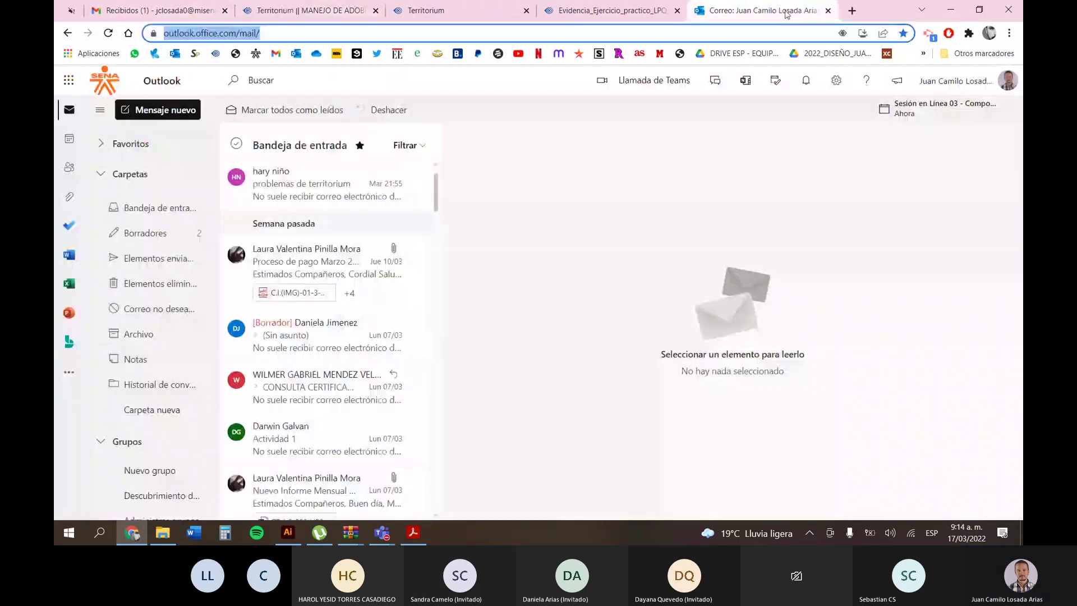
# Review the LPQ exercise PDF and highlight the paragraph asking for a step-by-step text document about the logo design.
pyautogui.click(981, 10)
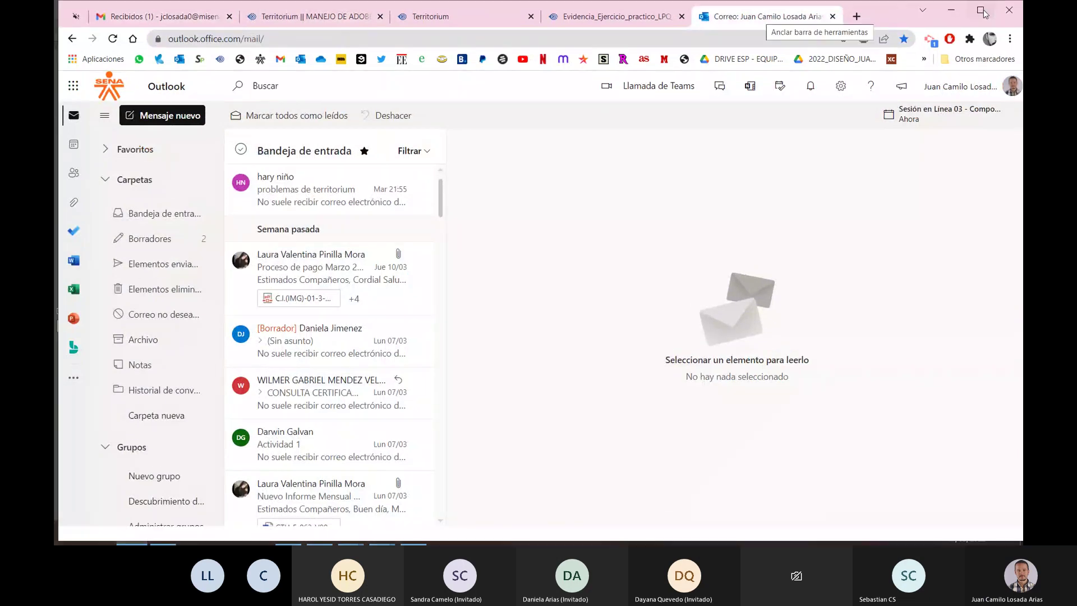
pyautogui.moveTo(890, 17); pyautogui.dragTo(887, 50)
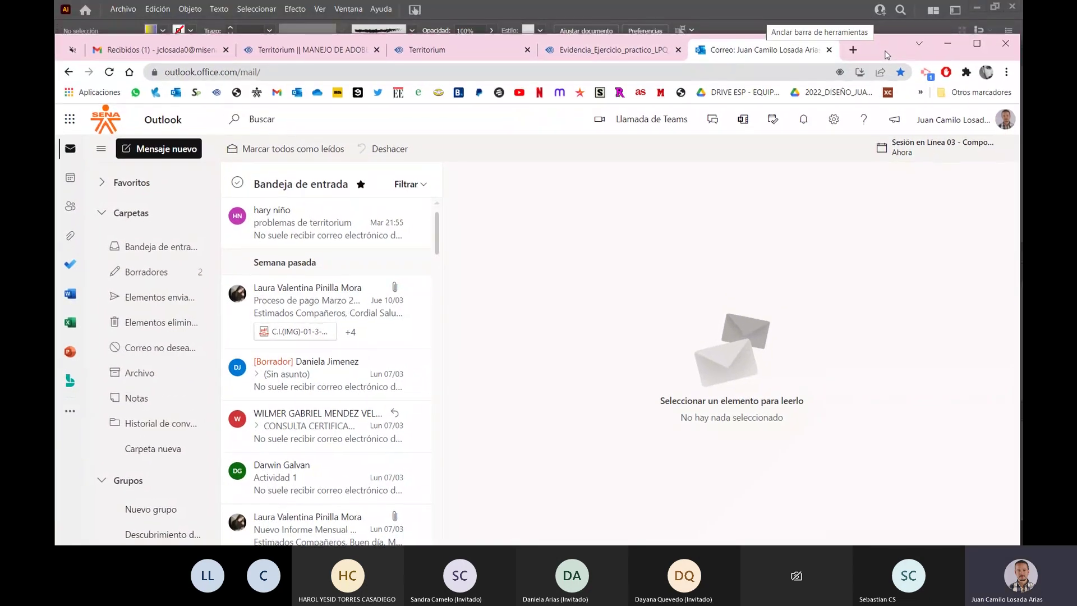
pyautogui.click(457, 59)
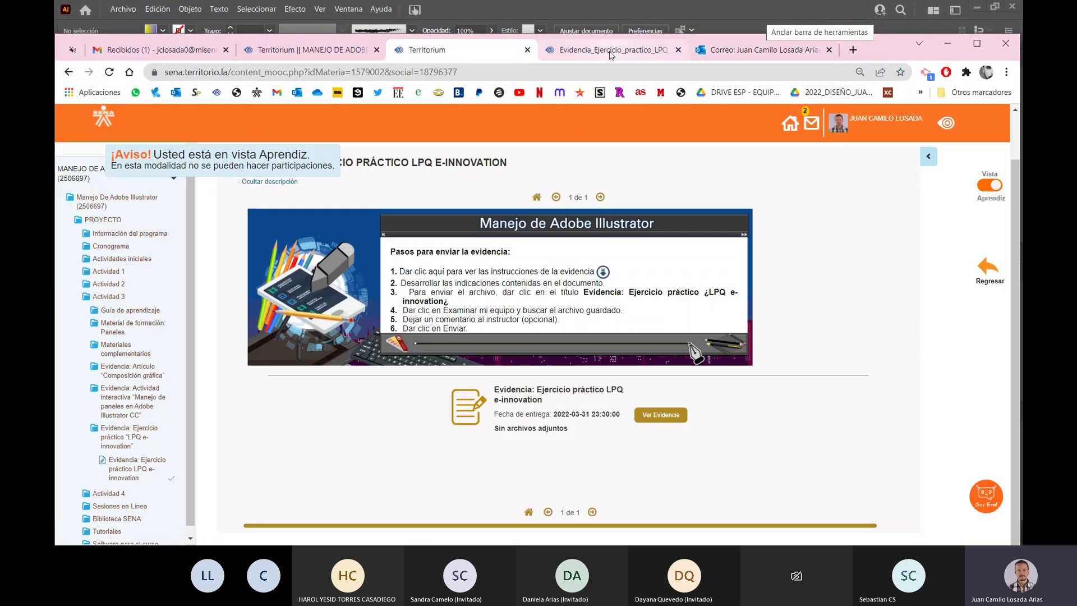
pyautogui.click(611, 52)
pyautogui.scroll(-3, 561, 281)
pyautogui.moveTo(430, 290); pyautogui.dragTo(674, 317)
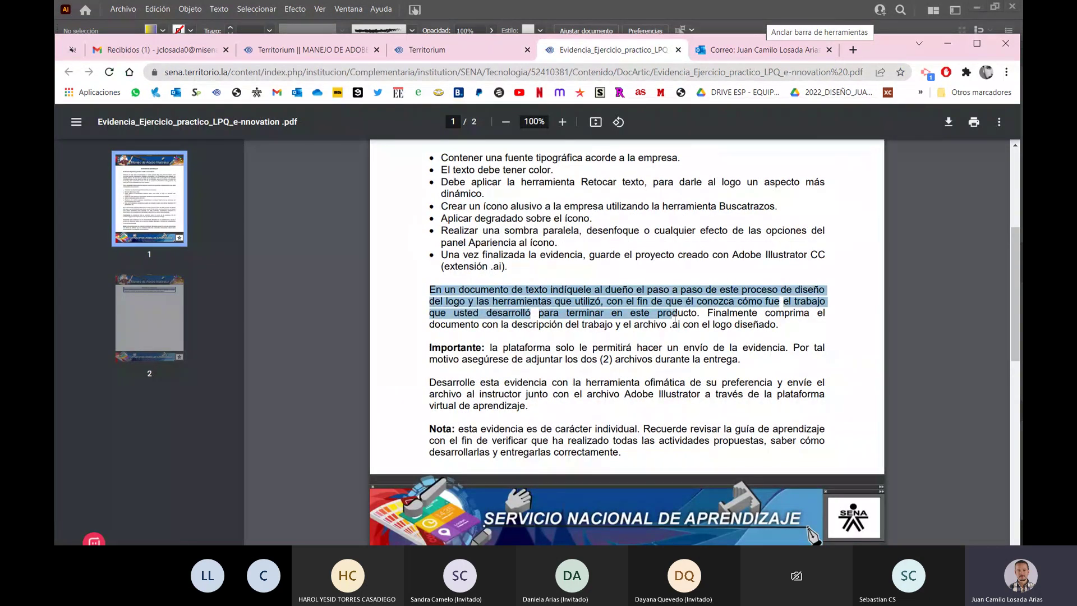
pyautogui.click(674, 317)
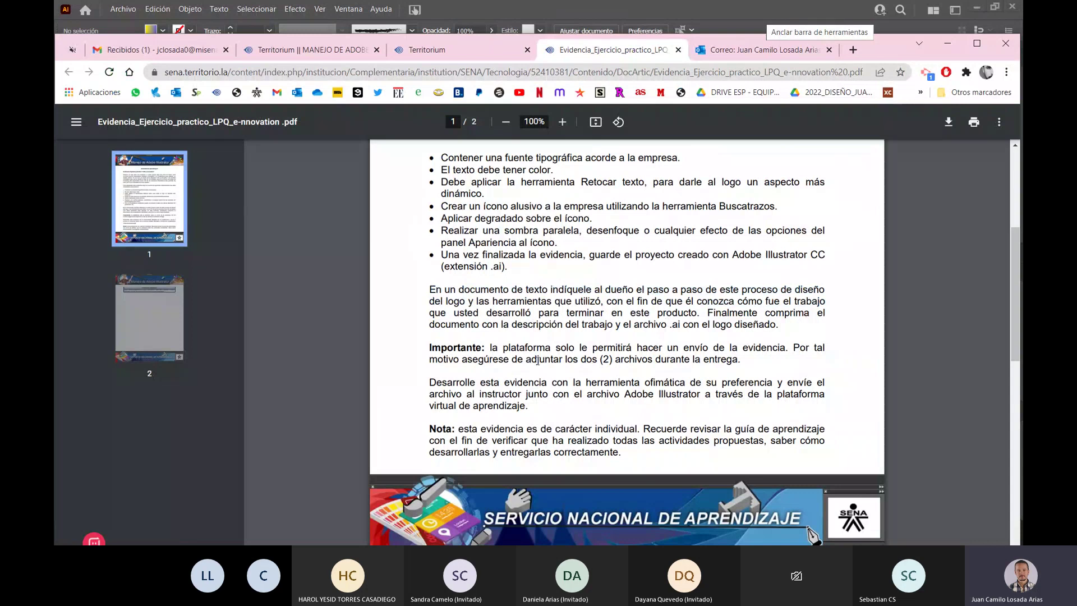
# Show the Illustrator course announcements page in Territorium, restore the browser to full size, and switch back to Illustrator.
pyautogui.click(337, 56)
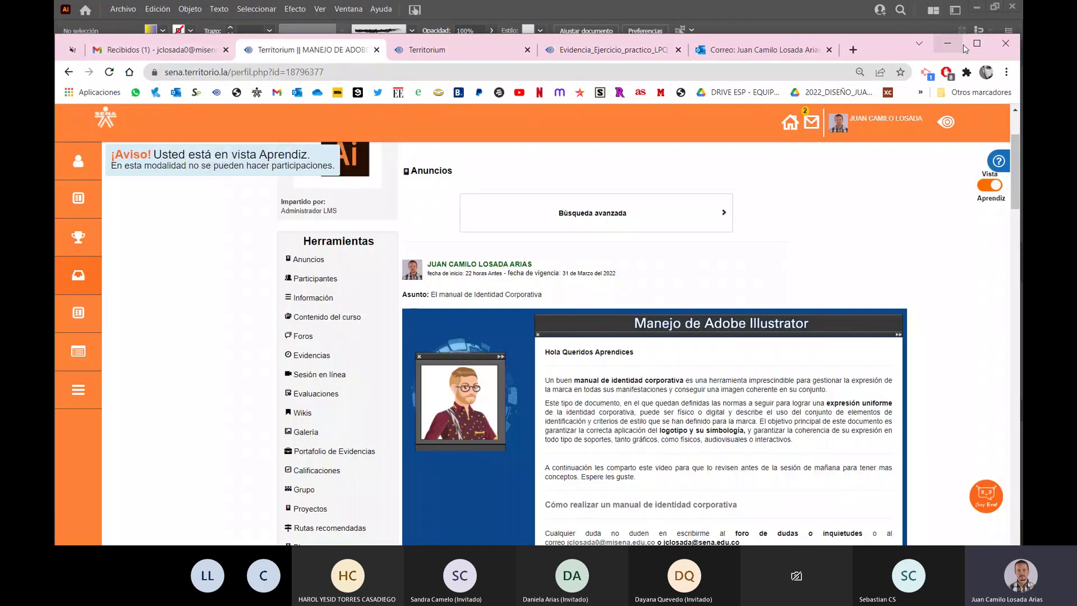
pyautogui.click(965, 49)
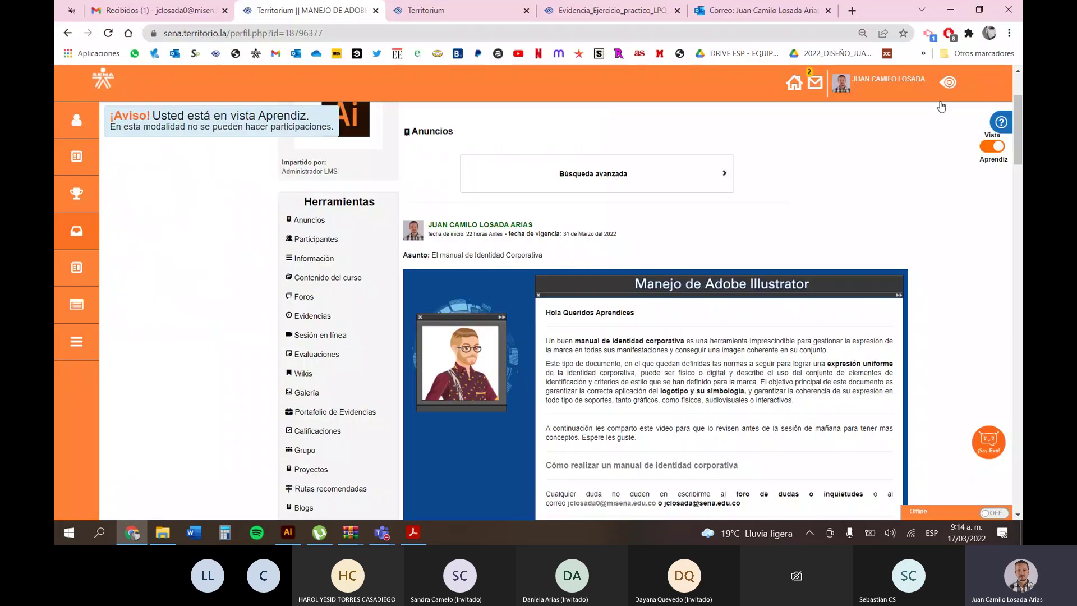
pyautogui.moveTo(290, 538)
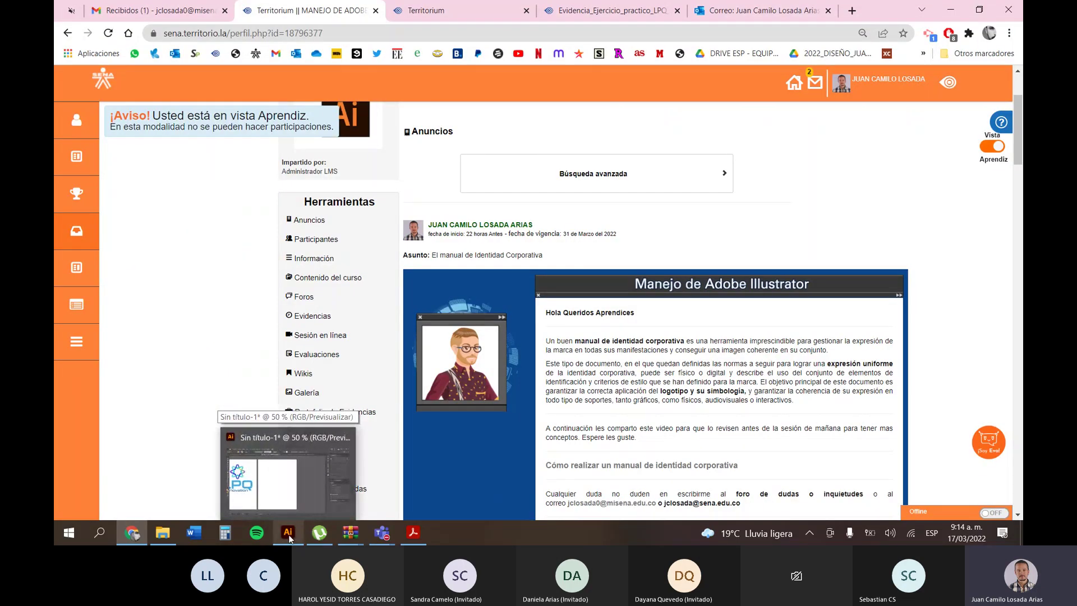
pyautogui.click(290, 538)
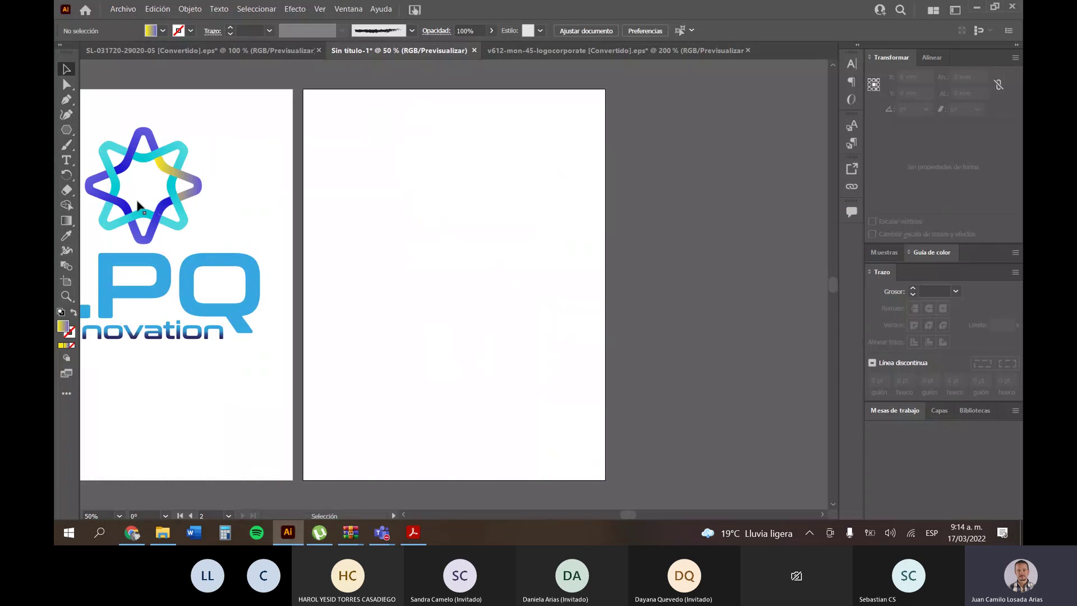
# Create an area text box about 194 × 251 mm on the empty artboard containing “El logo lo”, and deselect it.
pyautogui.click(63, 161)
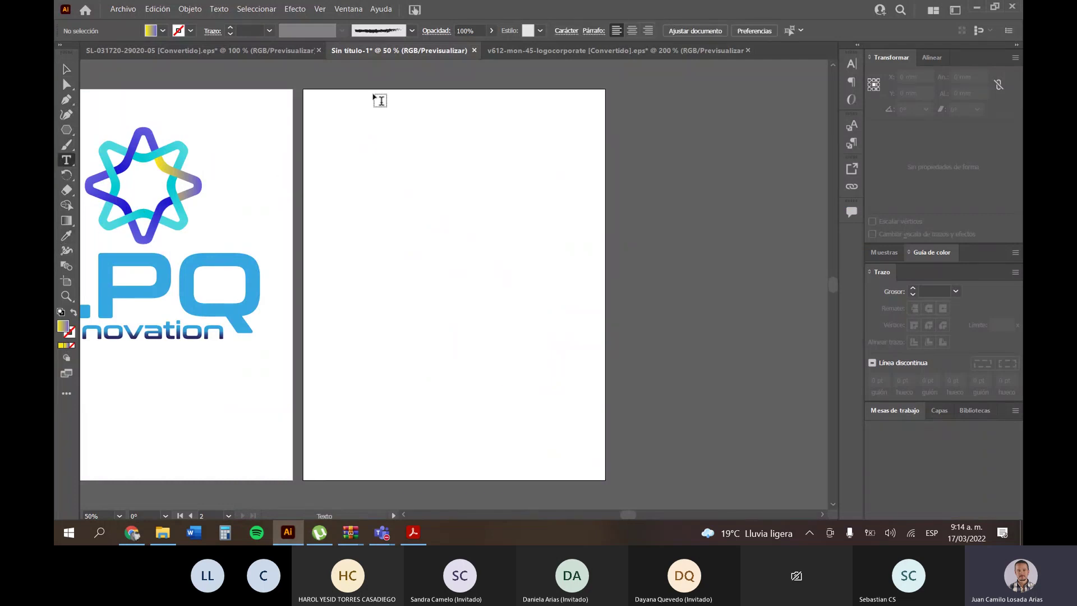
pyautogui.moveTo(324, 104); pyautogui.dragTo(597, 455)
pyautogui.write('El logo lo ch')
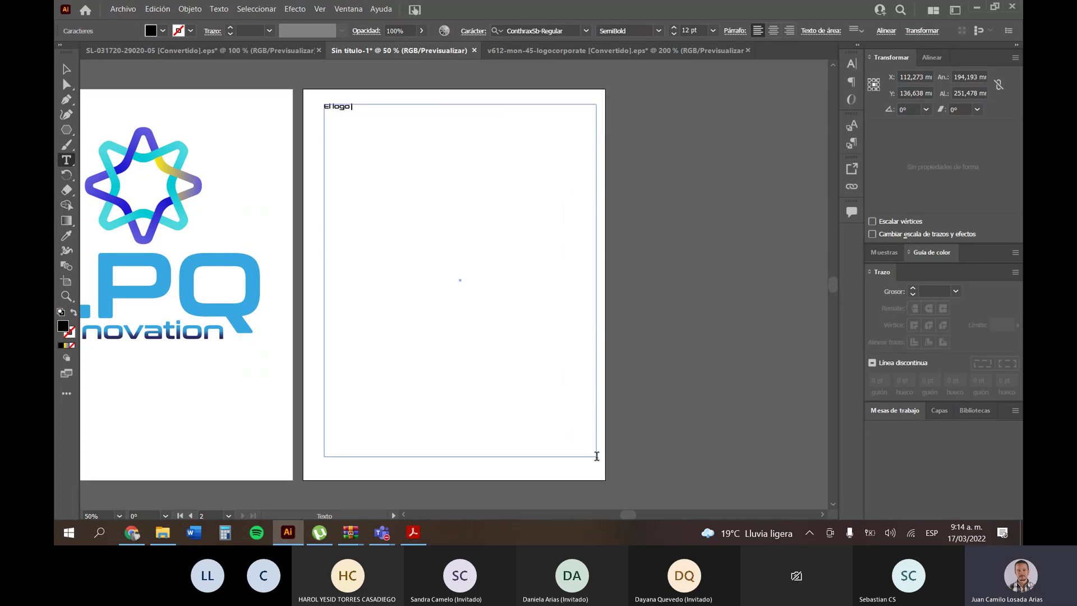
pyautogui.press('BackSpace')
pyautogui.press('BackSpace')
pyautogui.press('Escape')
pyautogui.click(419, 276)
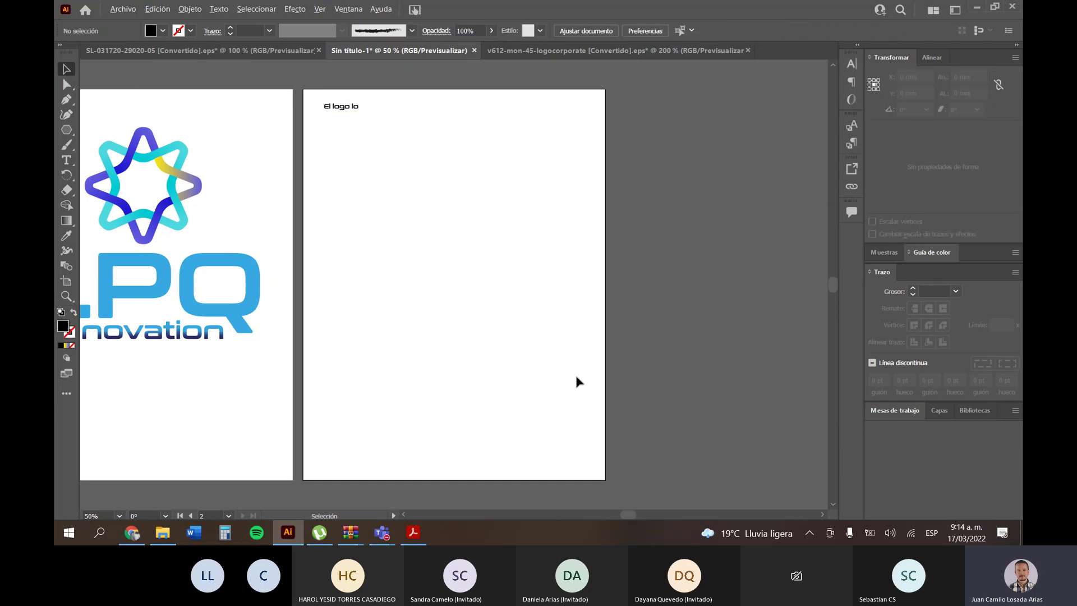
pyautogui.hotkey('ctrl', '-')
pyautogui.scroll(1, 438, 358)
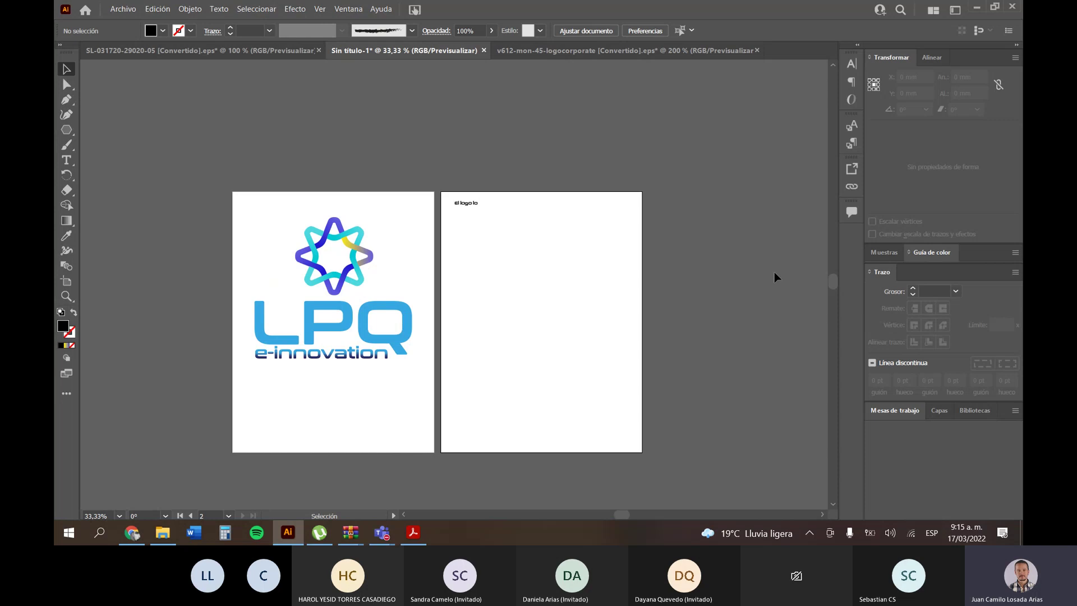
pyautogui.moveTo(278, 202); pyautogui.dragTo(408, 300)
pyautogui.click(443, 361)
# Check the open Chrome and Teams meeting windows and return to the Illustrator document.
pyautogui.click(132, 533)
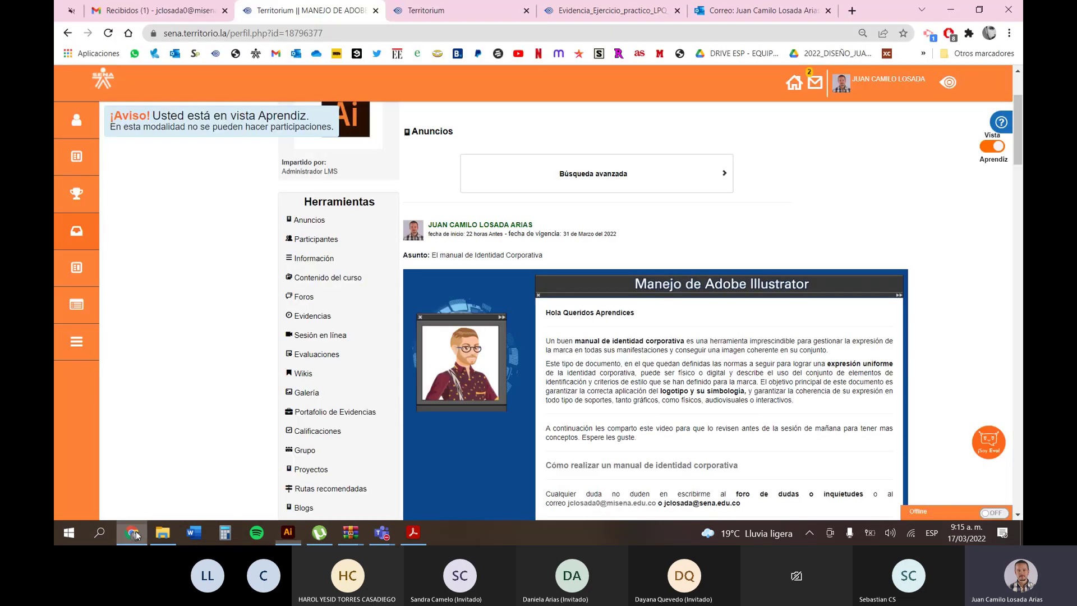
pyautogui.moveTo(382, 533)
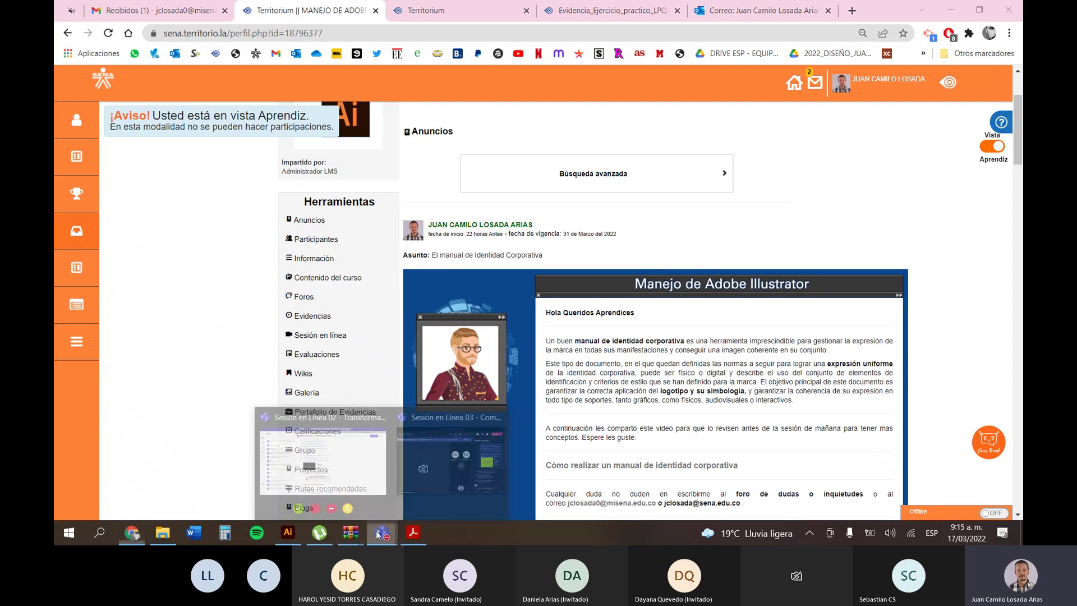
pyautogui.click(428, 470)
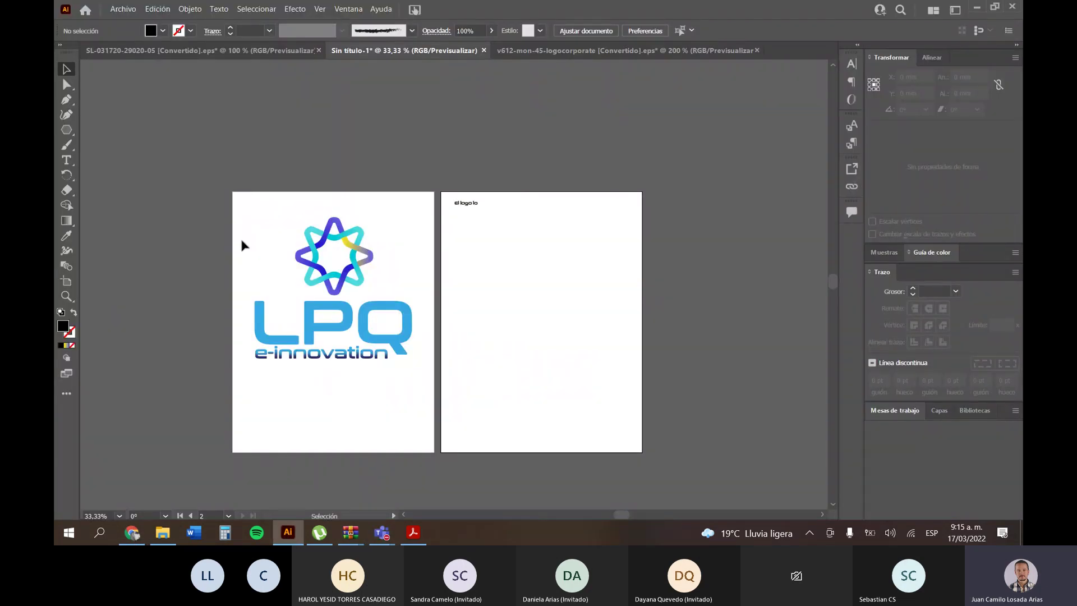
# Compare the editable LPQ text with the outlined “e-innovation” group by selecting each one in the logo.
pyautogui.click(310, 325)
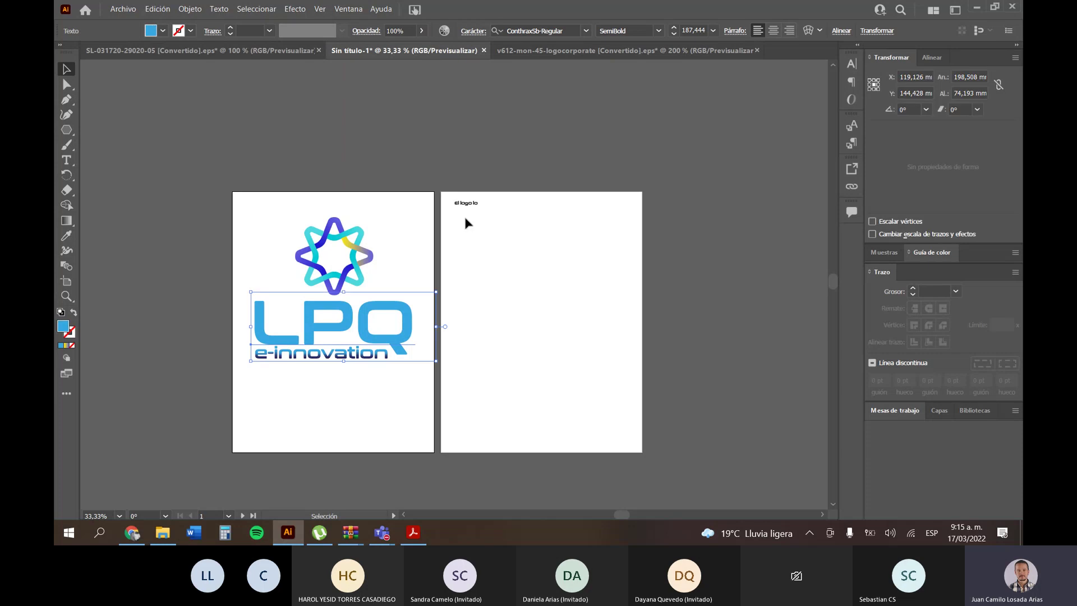
pyautogui.click(452, 202)
pyautogui.click(366, 324)
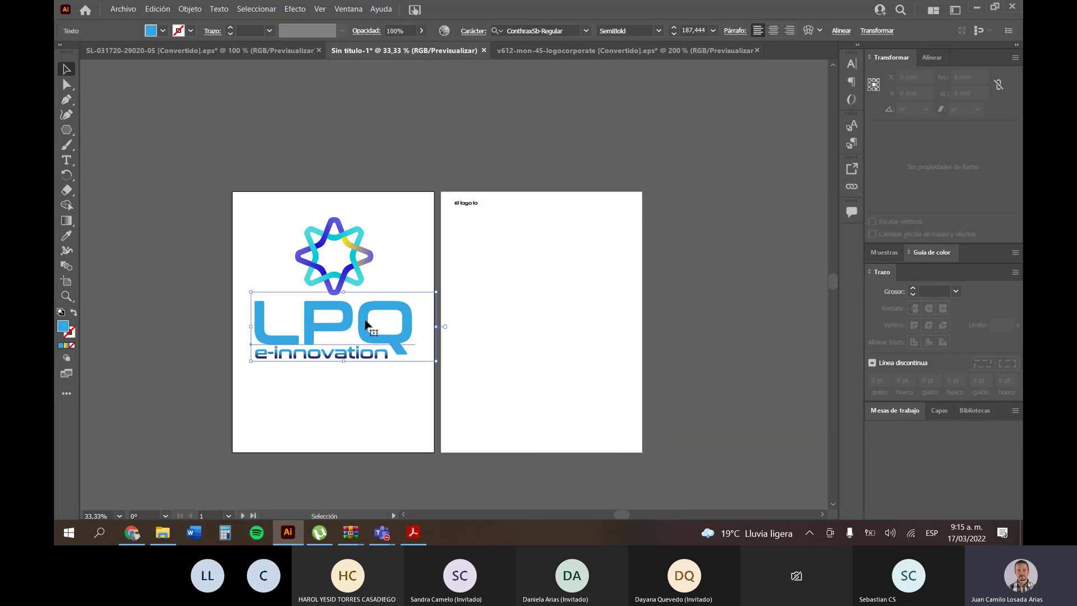
pyautogui.click(472, 146)
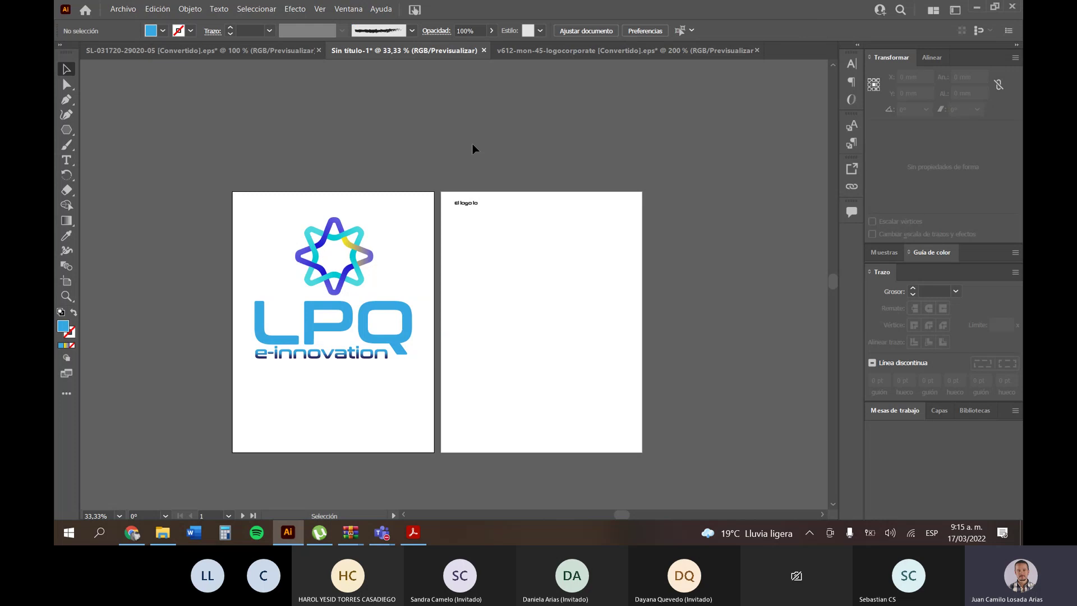
pyautogui.moveTo(177, 148); pyautogui.dragTo(437, 470)
pyautogui.scroll(1, 312, 270)
pyautogui.scroll(2, 284, 365)
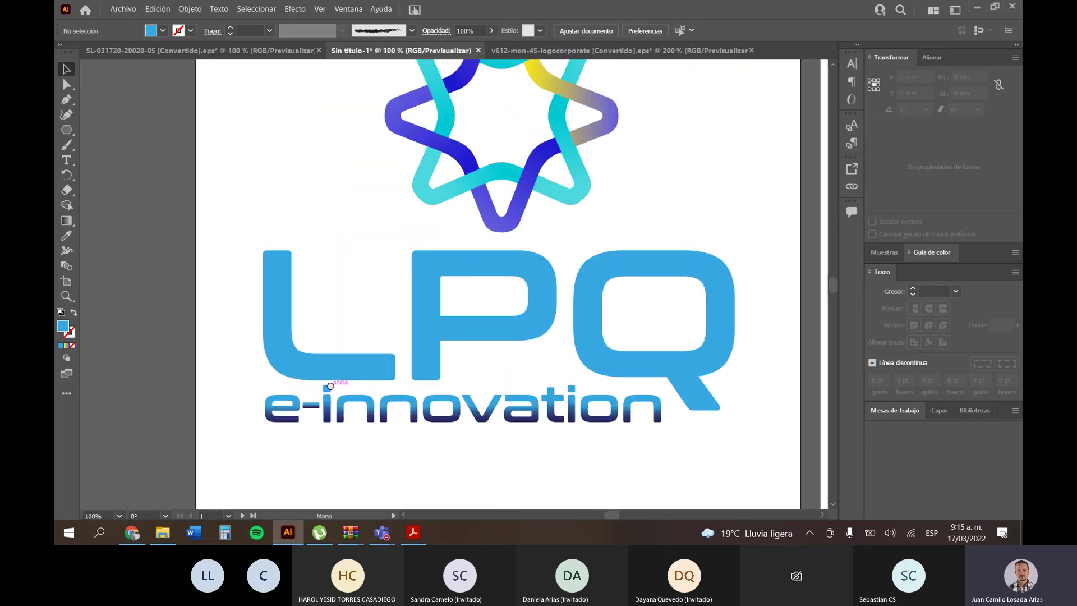
pyautogui.moveTo(330, 386); pyautogui.dragTo(306, 384)
pyautogui.click(394, 401)
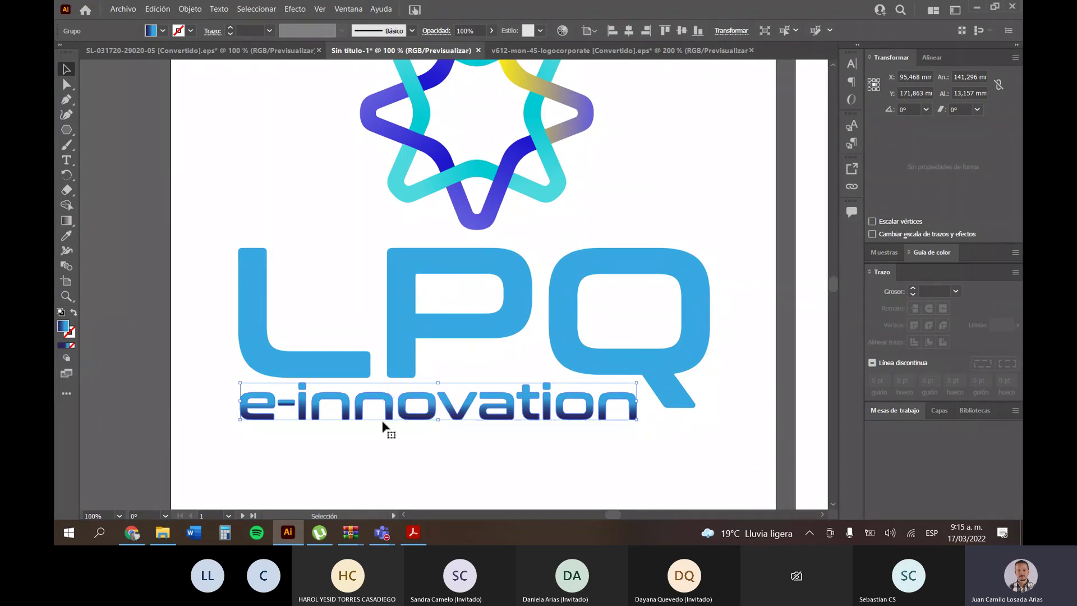
pyautogui.click(410, 289)
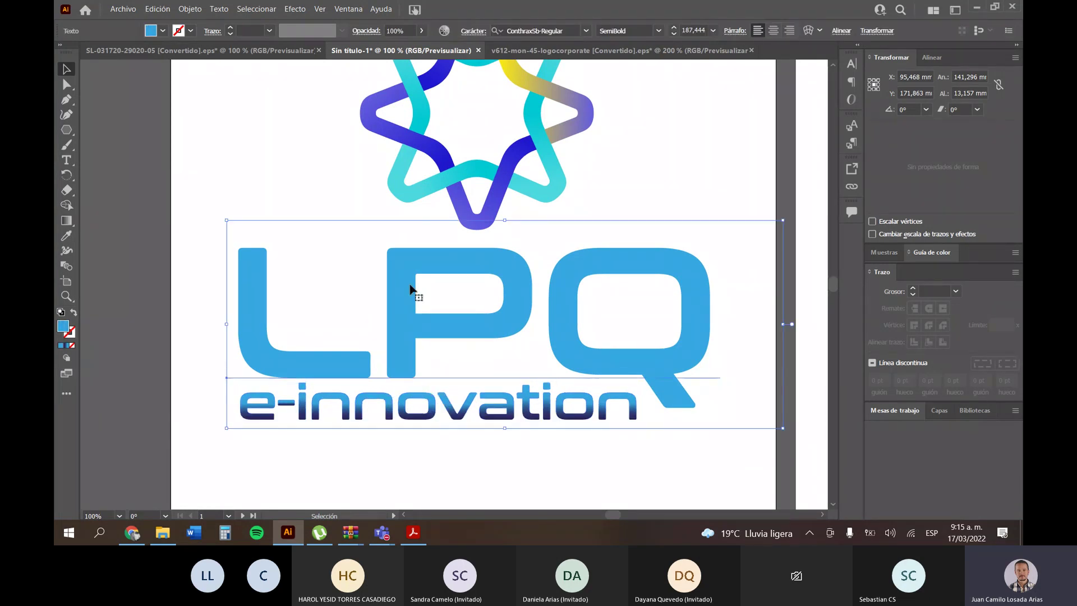
# Replace the letters “LP” in the logo text with the trial text “poljk”, and replace that with “SP”.
pyautogui.doubleClick(253, 320)
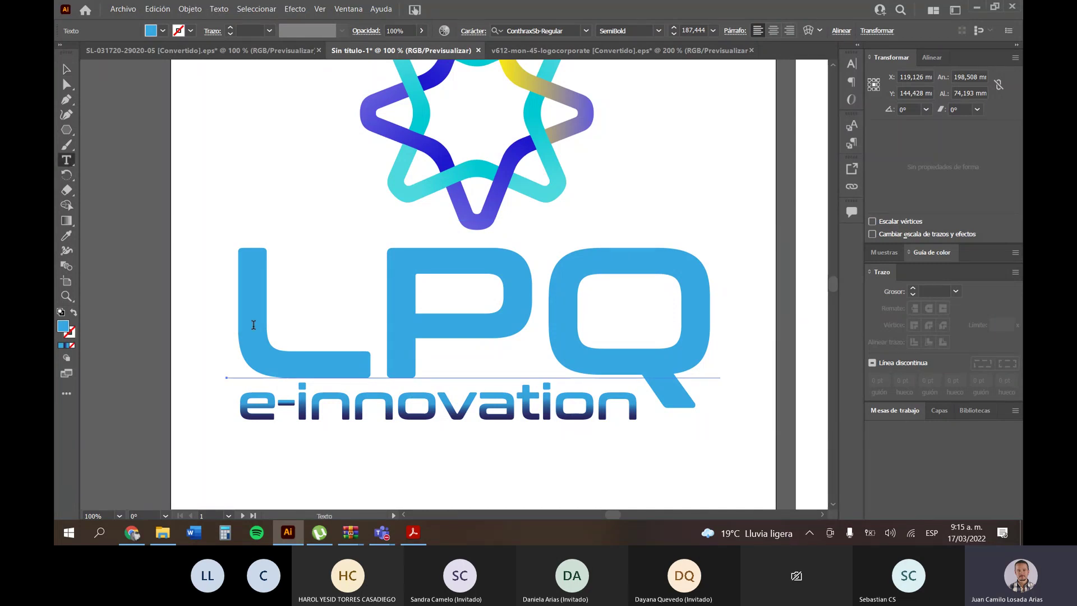
pyautogui.moveTo(288, 308); pyautogui.dragTo(580, 340)
pyautogui.write('poljk')
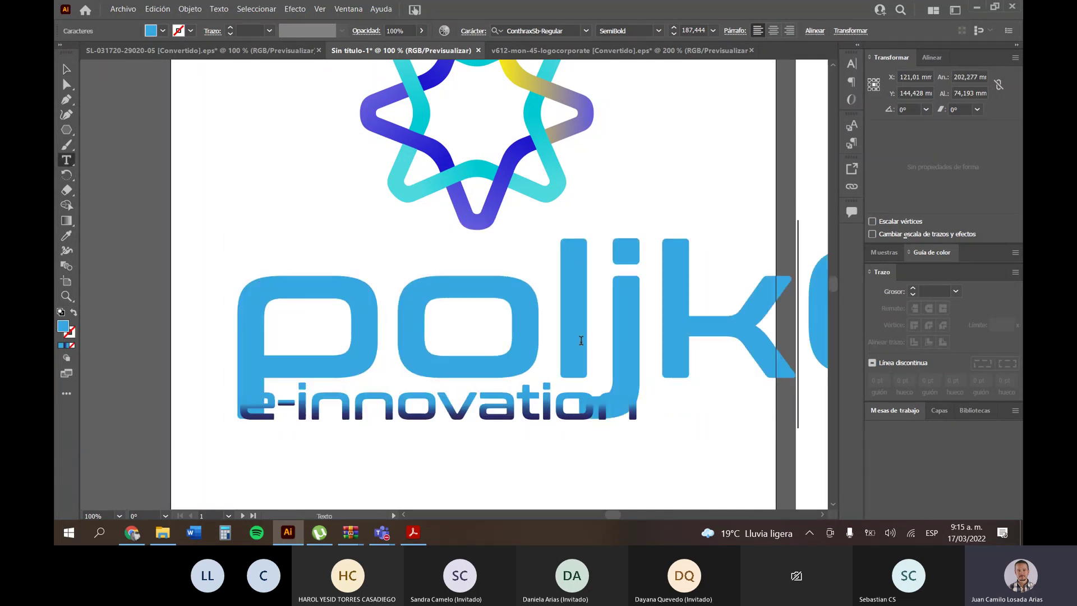
pyautogui.press('BackSpace')
pyautogui.press('BackSpace')
pyautogui.press('BackSpace')
pyautogui.press('BackSpace')
pyautogui.press('BackSpace')
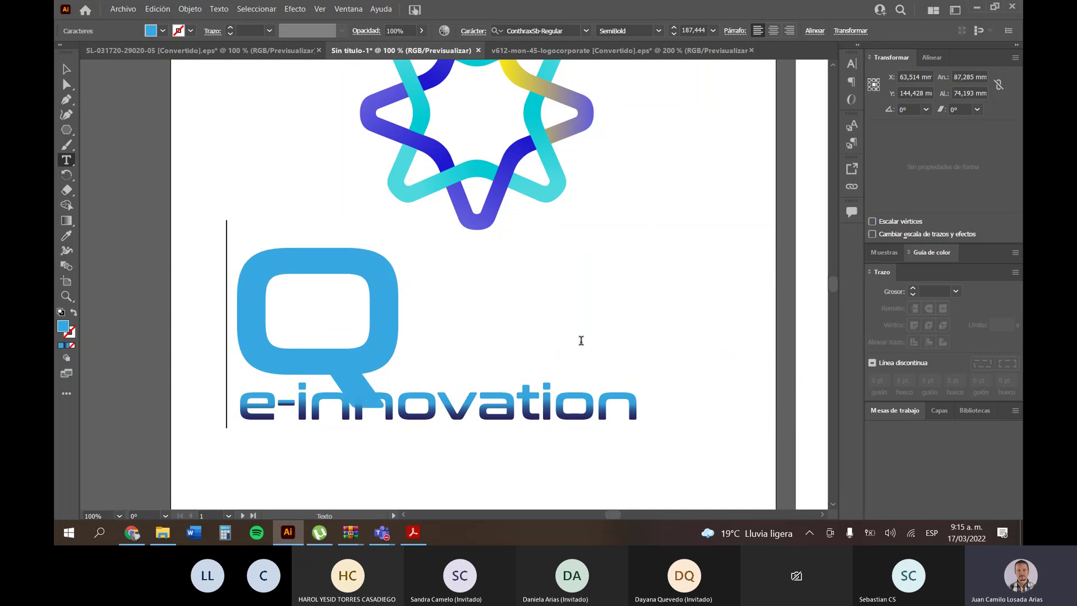
pyautogui.write('SP')
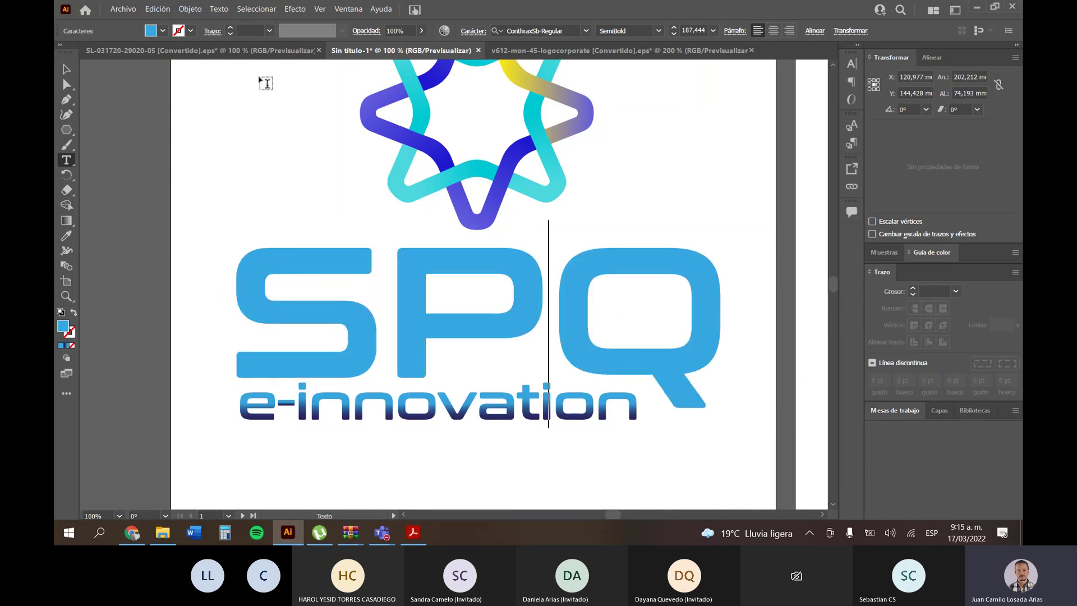
# Select the SPQ text object, restore the Illustrator window to a smaller size, and convert the text to outlines.
pyautogui.click(64, 69)
pyautogui.click(360, 308)
pyautogui.scroll(-1, 361, 308)
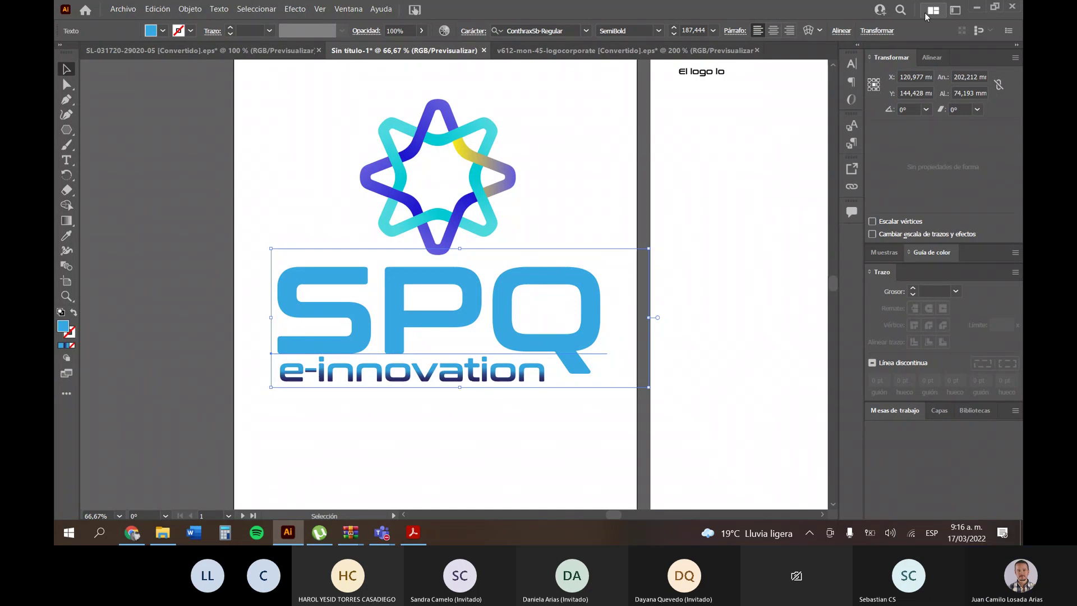
pyautogui.doubleClick(799, 5)
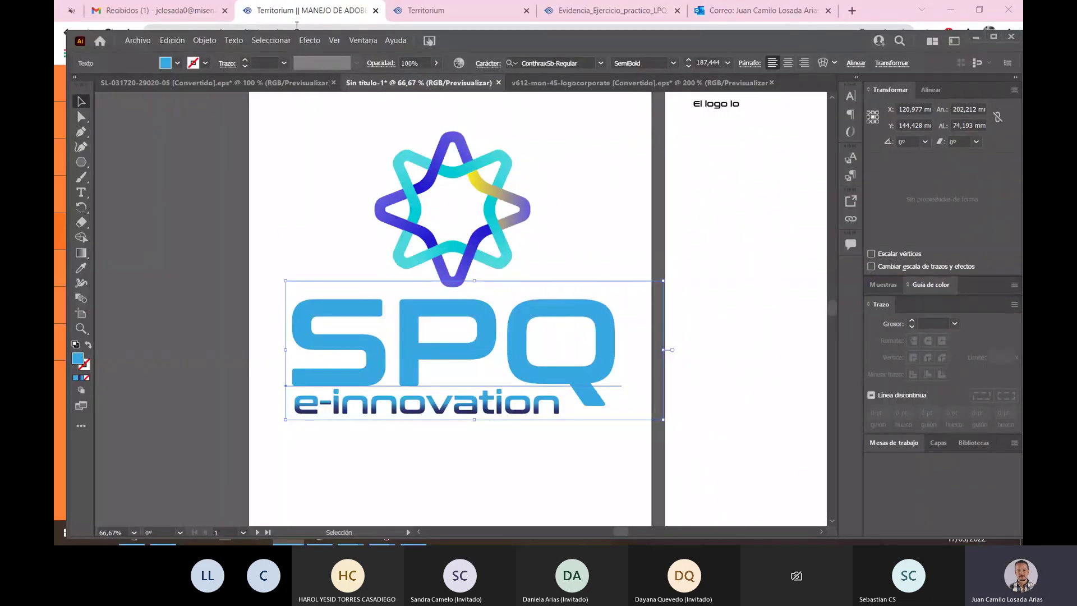
pyautogui.click(234, 41)
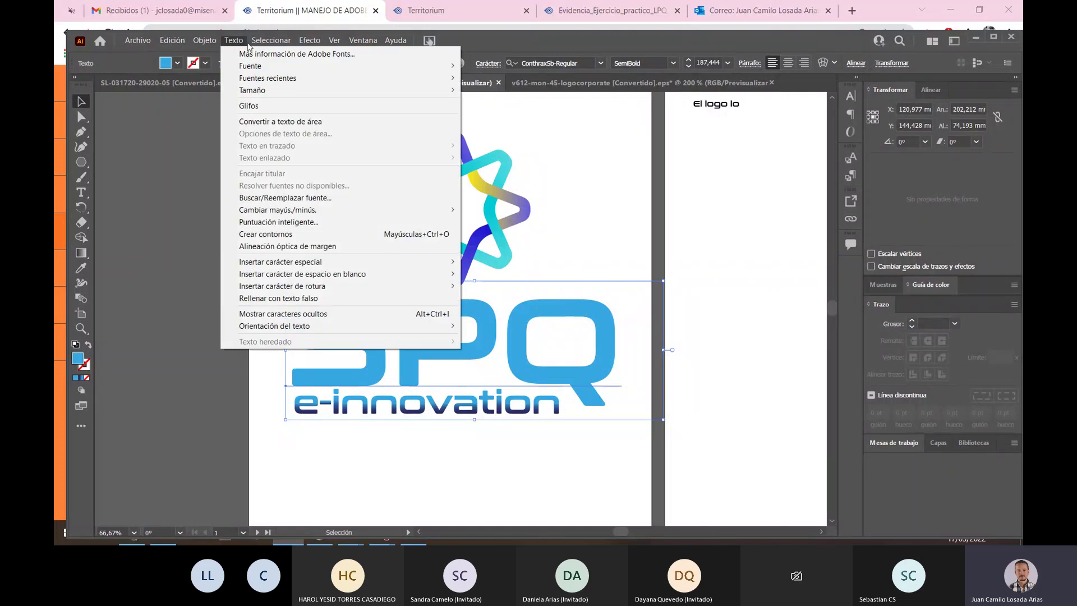
pyautogui.click(269, 234)
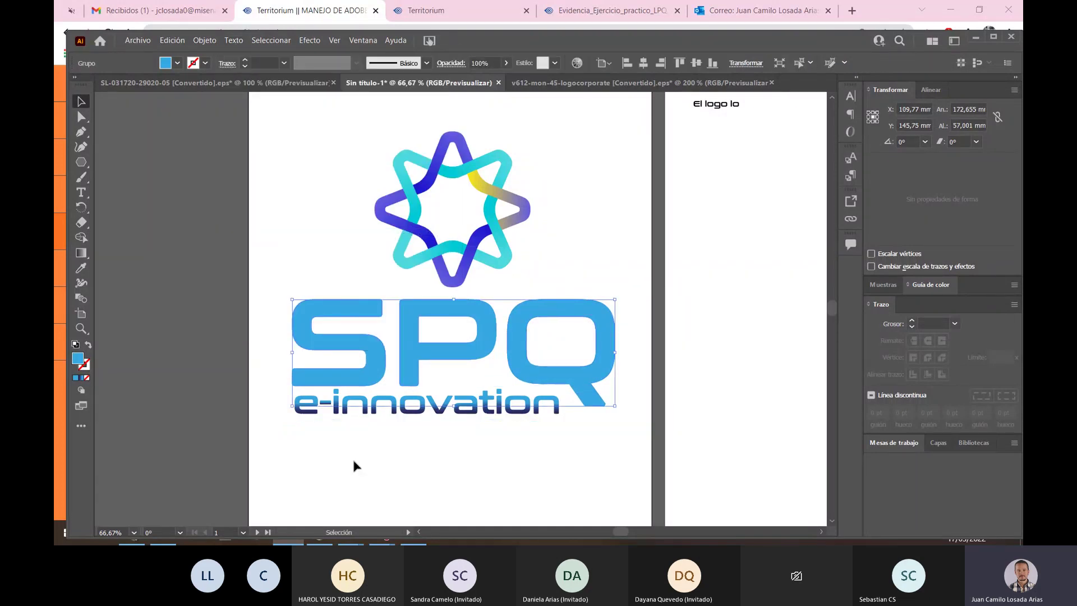
# Use Direct Selection on the outlined letters to pull the P's top-left anchor upward, shift the Q down, and lower its inner top anchor.
pyautogui.scroll(1, 354, 458)
pyautogui.click(522, 327)
pyautogui.click(481, 240)
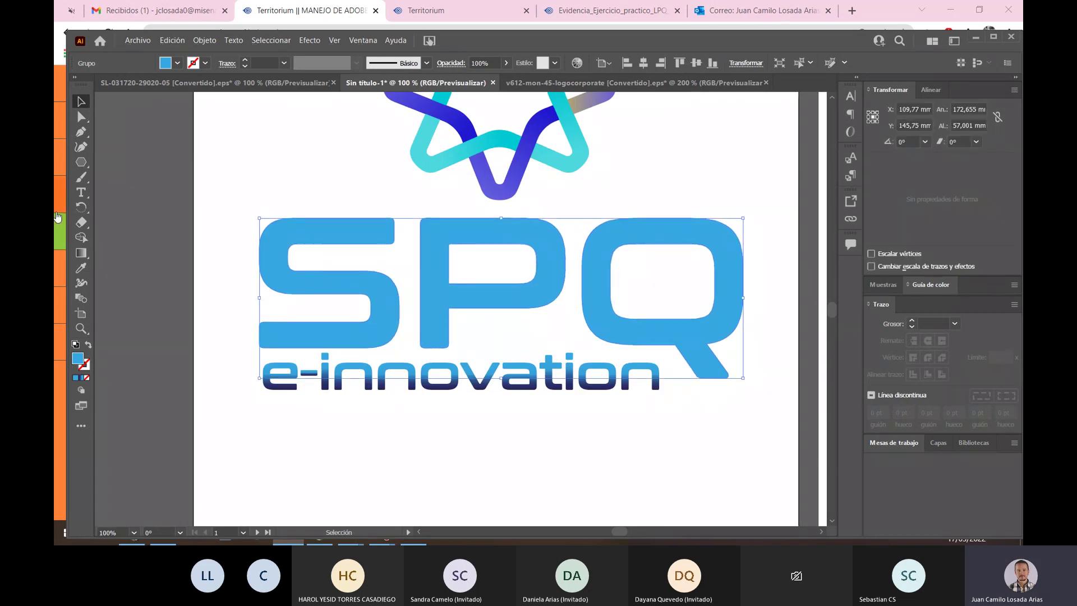
pyautogui.click(79, 194)
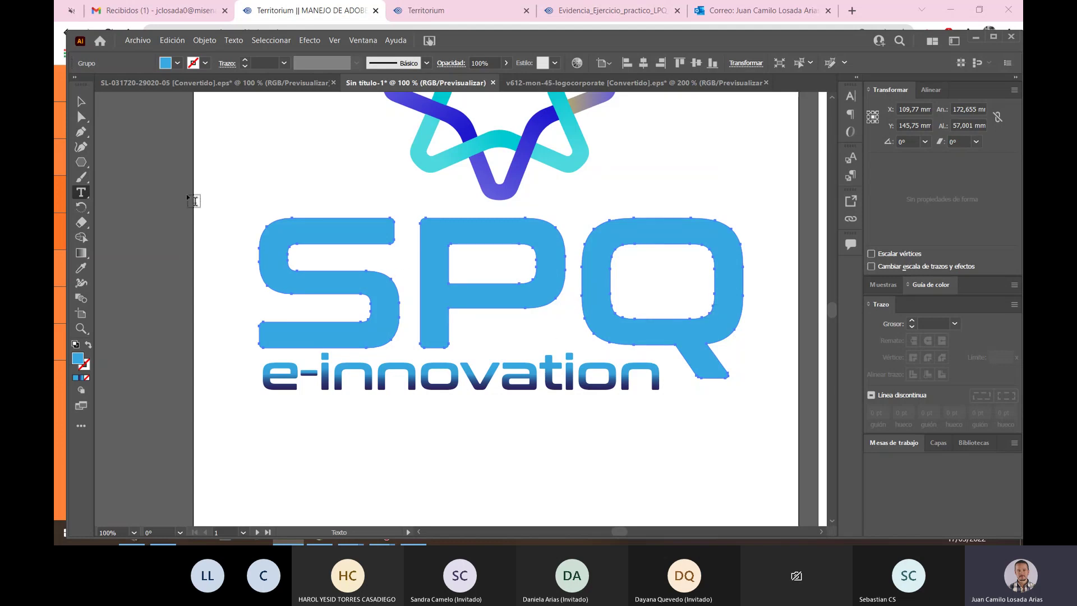
pyautogui.click(82, 117)
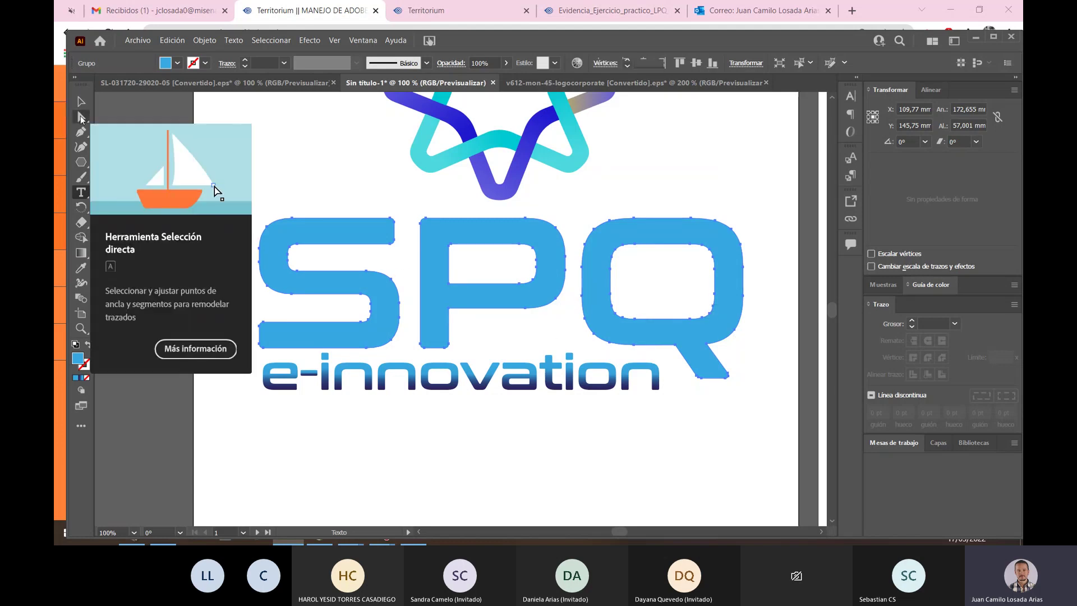
pyautogui.click(424, 218)
pyautogui.moveTo(425, 220); pyautogui.dragTo(449, 167)
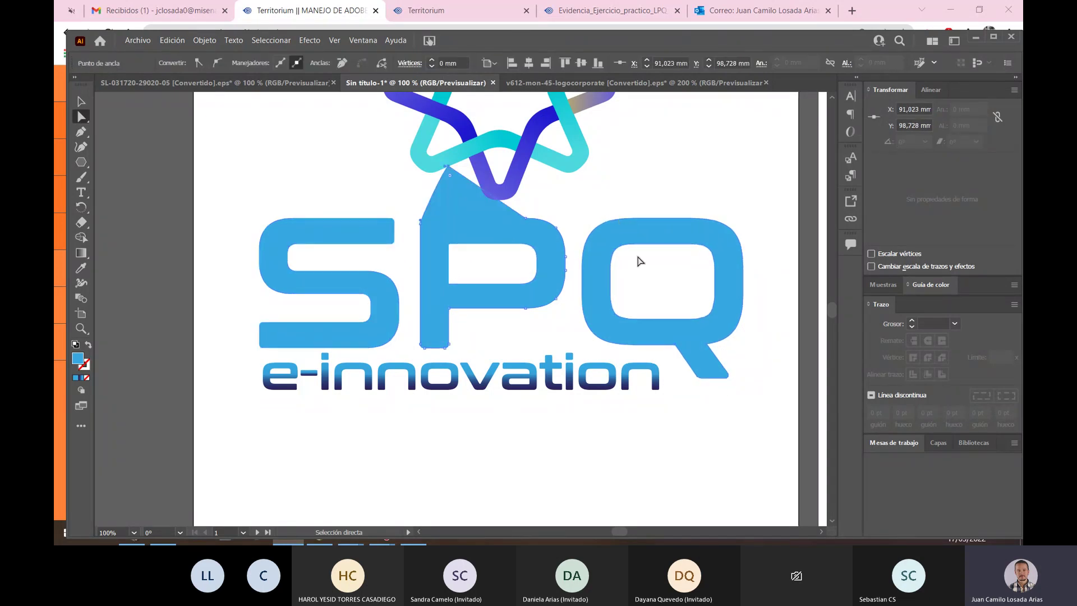
pyautogui.click(599, 244)
pyautogui.moveTo(637, 248); pyautogui.dragTo(655, 292)
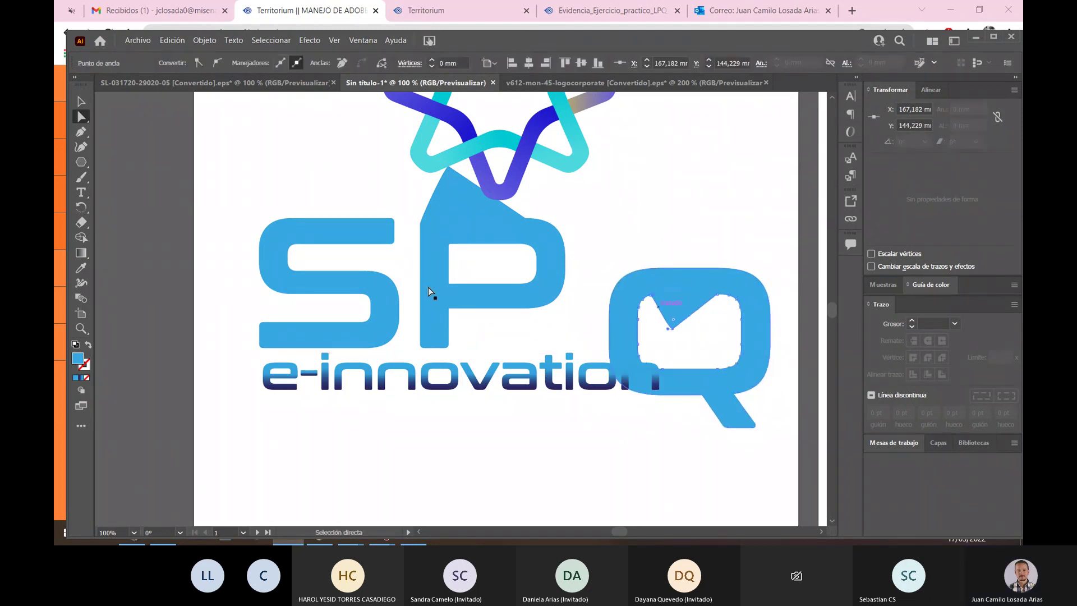
# Pull the top-right anchor of the outlined S upward and to the left to form a tall peak, and deselect the letter.
pyautogui.click(383, 227)
pyautogui.moveTo(384, 227); pyautogui.dragTo(337, 125)
pyautogui.press('v')
pyautogui.click(146, 120)
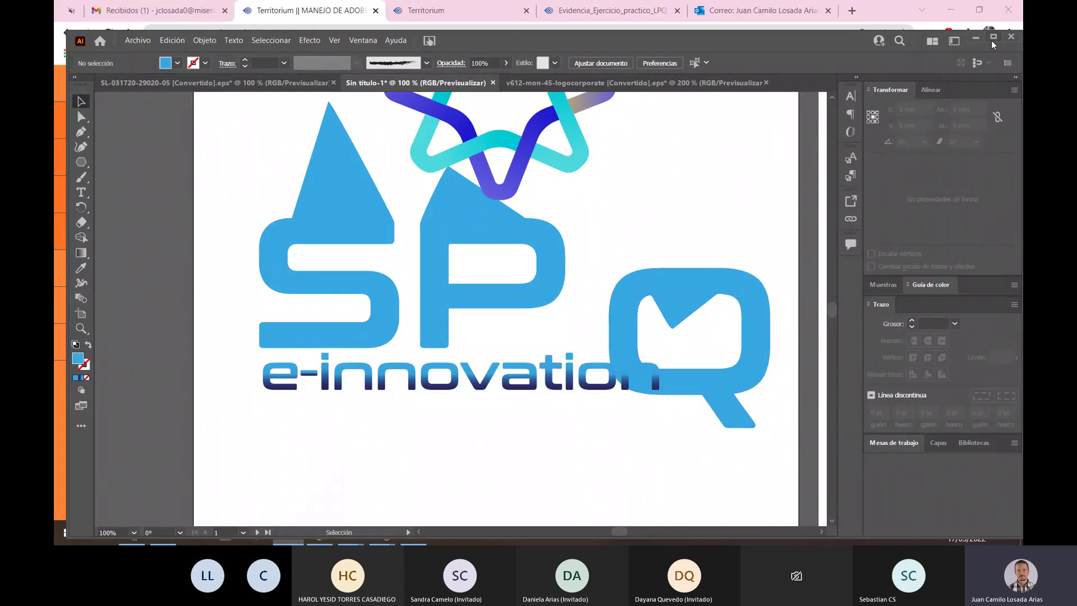
# Select the “e-innovation” group and check whether the Create Outlines command is available for it.
pyautogui.click(537, 376)
pyautogui.click(233, 40)
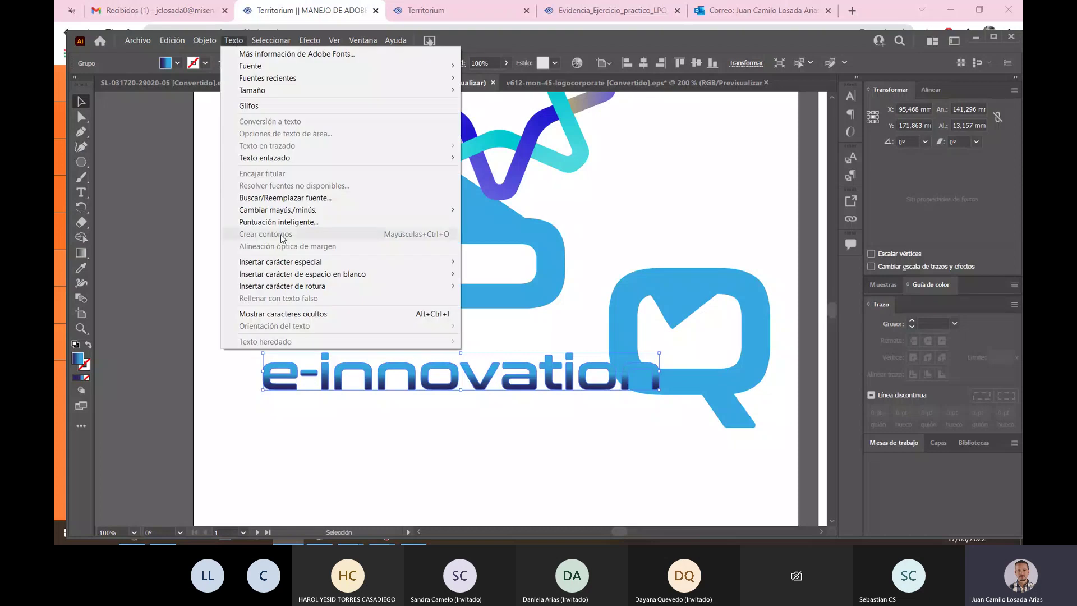
pyautogui.press('Escape')
pyautogui.click(463, 330)
# View both artboards together at 33.33% and point out the Save As command for the logo document.
pyautogui.hotkey('ctrl', '-')
pyautogui.hotkey('ctrl', '-')
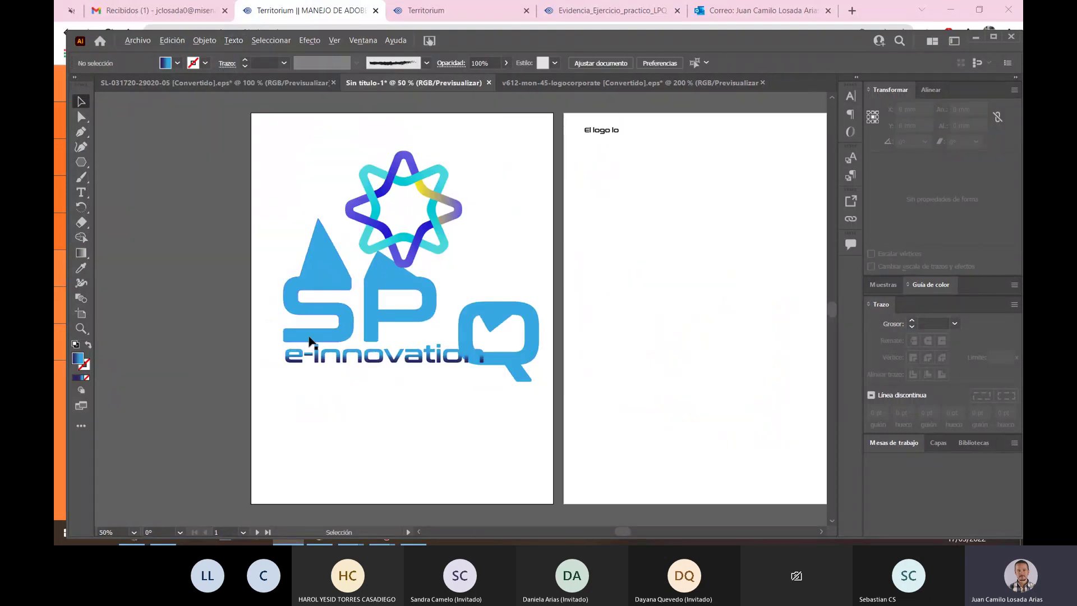
pyautogui.hotkey('ctrl', '-')
pyautogui.click(138, 41)
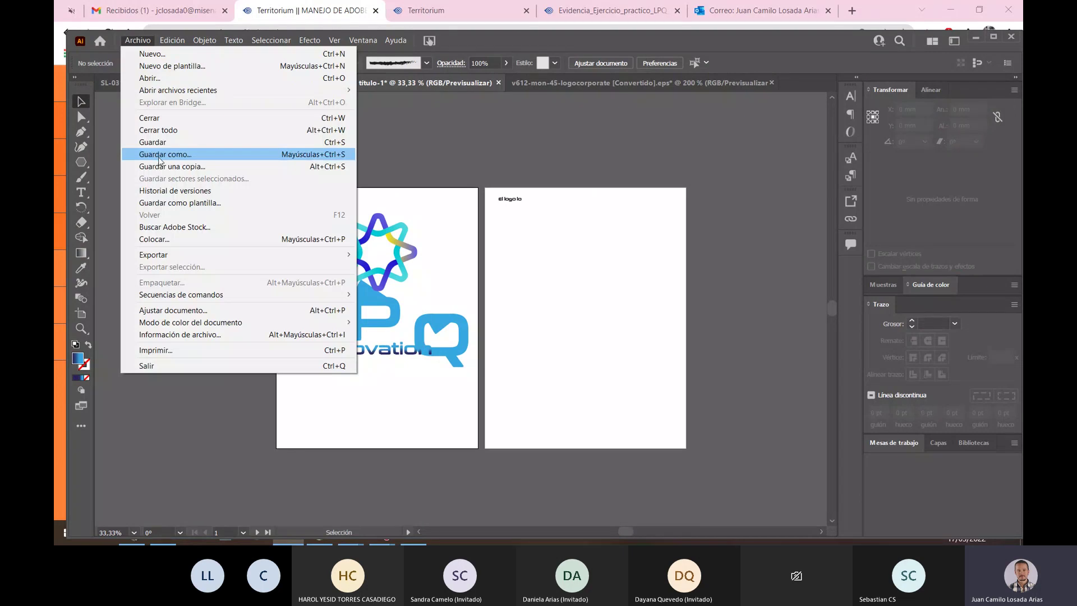
pyautogui.click(267, 155)
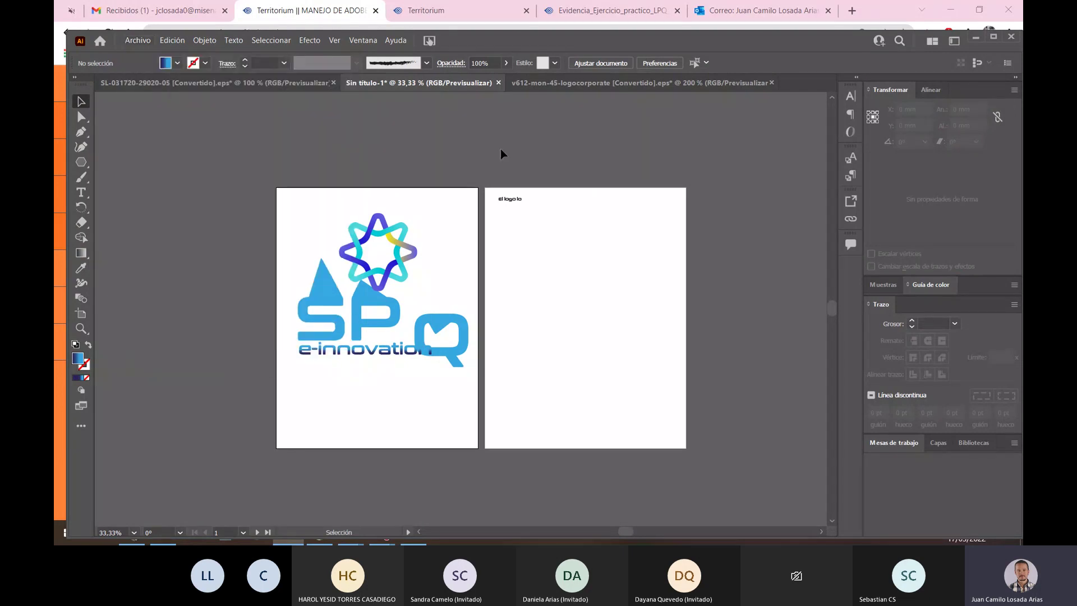
# Switch to Chrome and review the course announcements and the “Evidencia: Ejercicio práctico LPQ e-innovation” submission page.
pyautogui.click(993, 37)
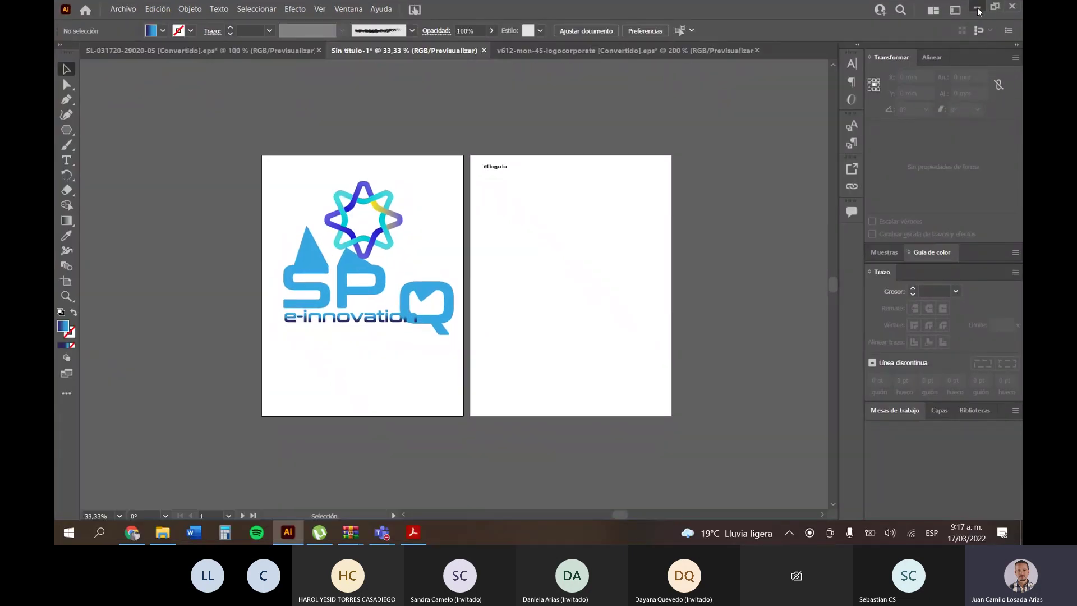
pyautogui.click(977, 10)
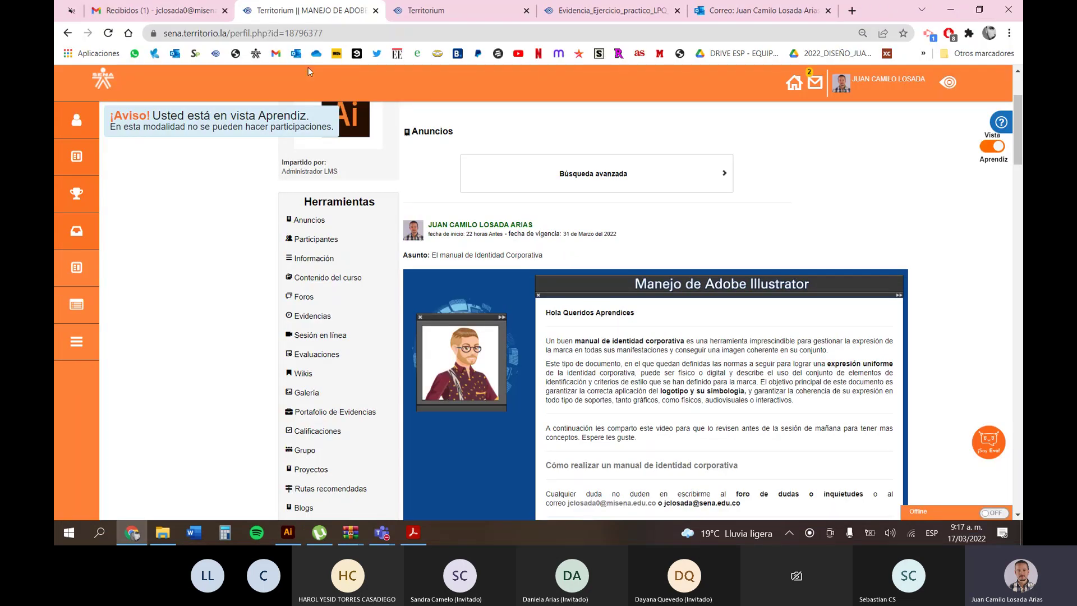
pyautogui.scroll(3, 723, 279)
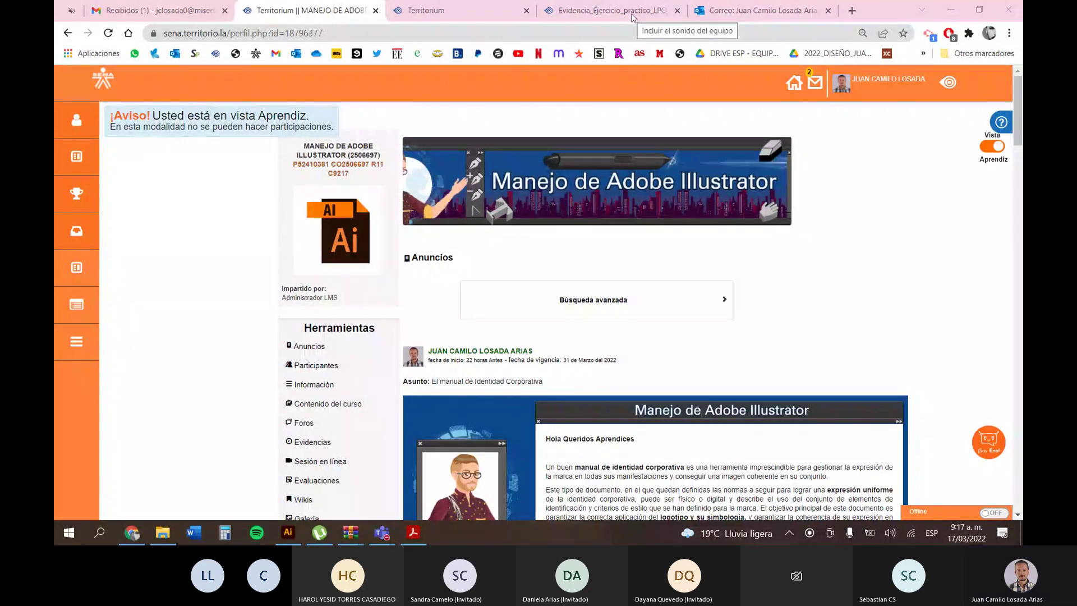
pyautogui.click(763, 12)
pyautogui.click(979, 10)
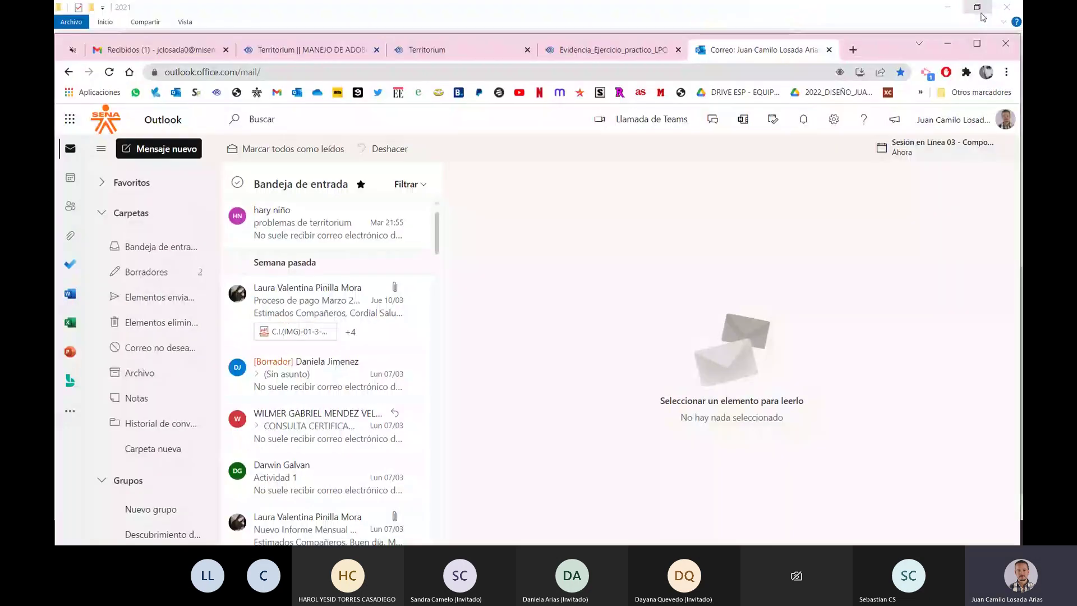
pyautogui.click(976, 43)
pyautogui.click(435, 11)
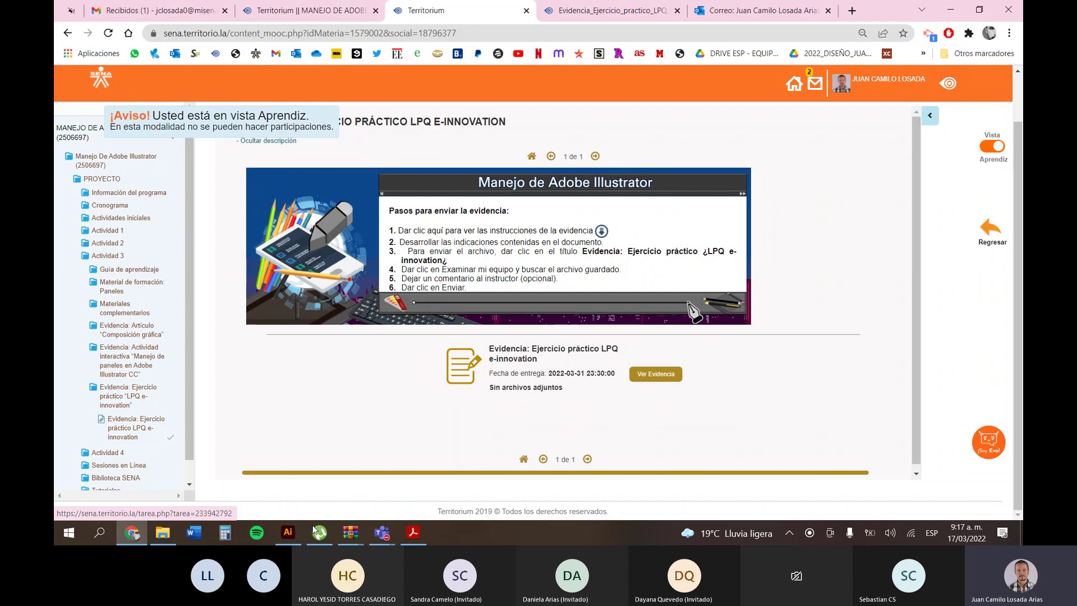
# Return to Illustrator, switch to the Teams meeting window to check its chat, and stop sharing the screen.
pyautogui.click(290, 534)
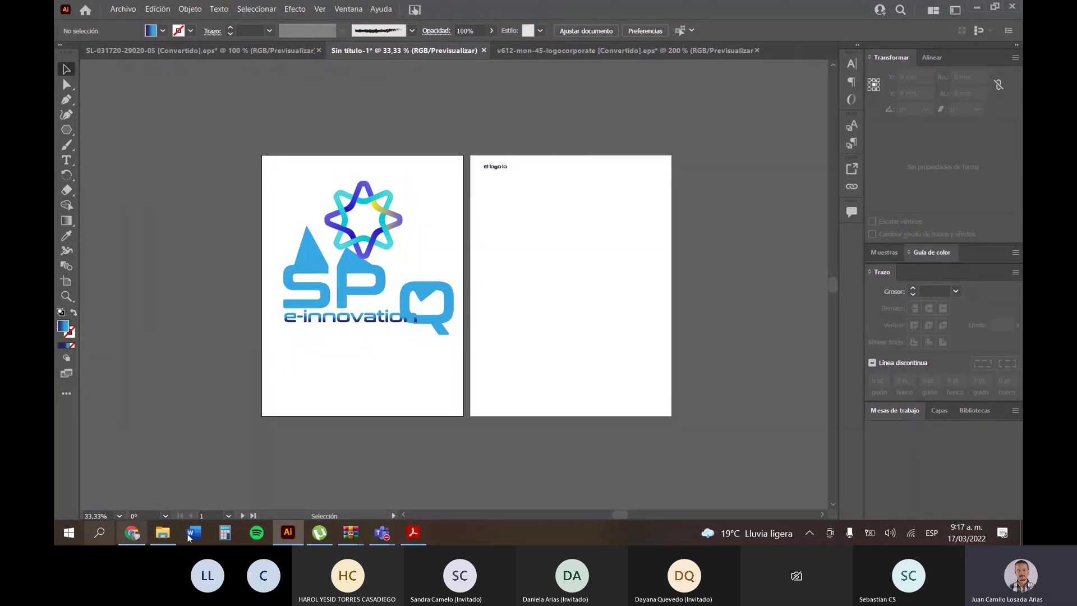
pyautogui.moveTo(391, 537)
pyautogui.click(450, 457)
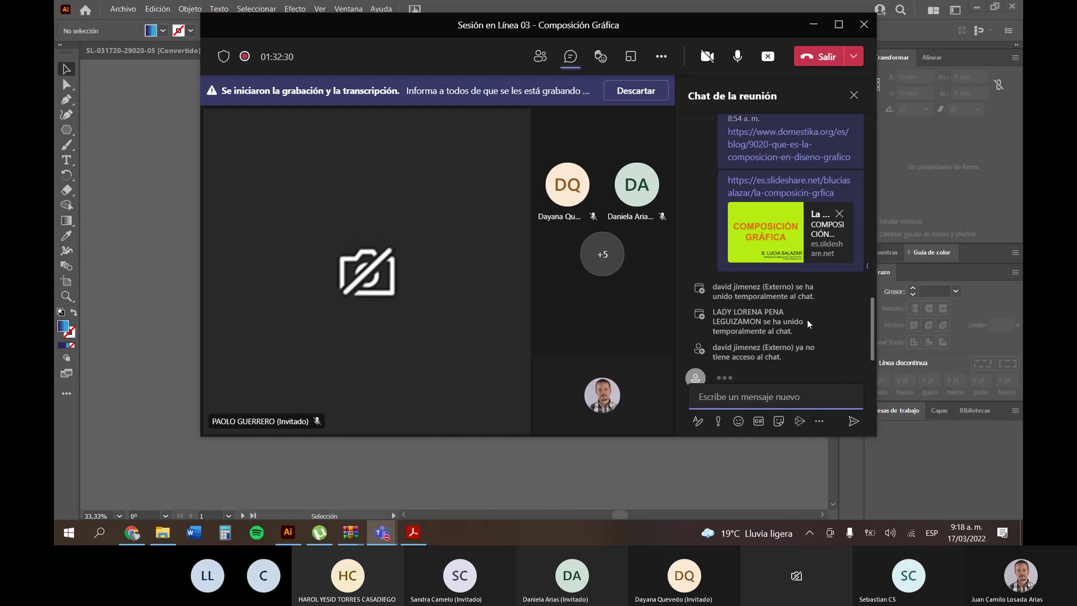
pyautogui.click(704, 383)
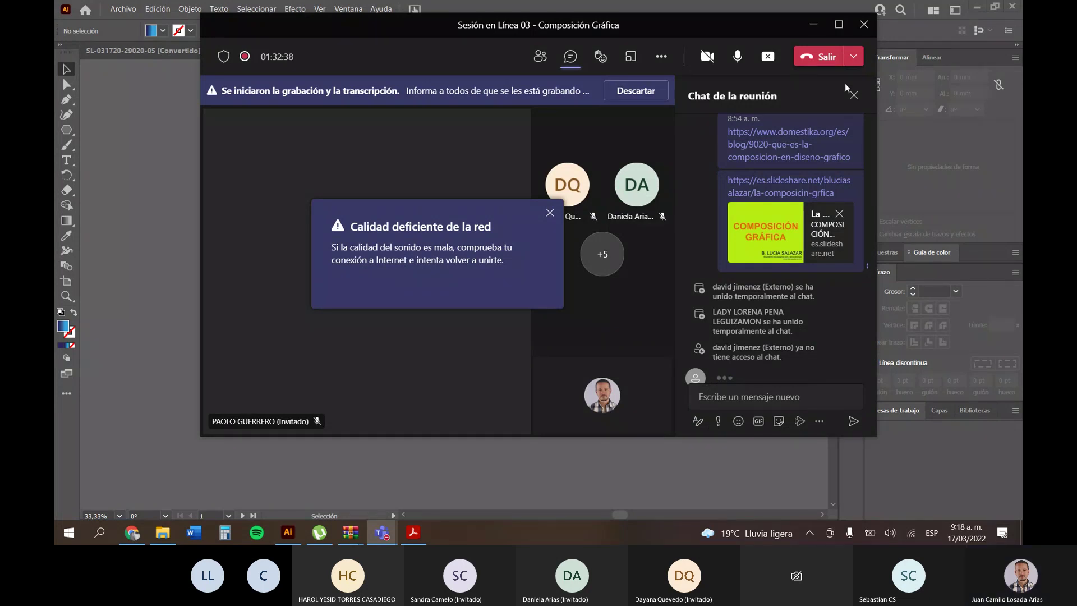
pyautogui.click(767, 58)
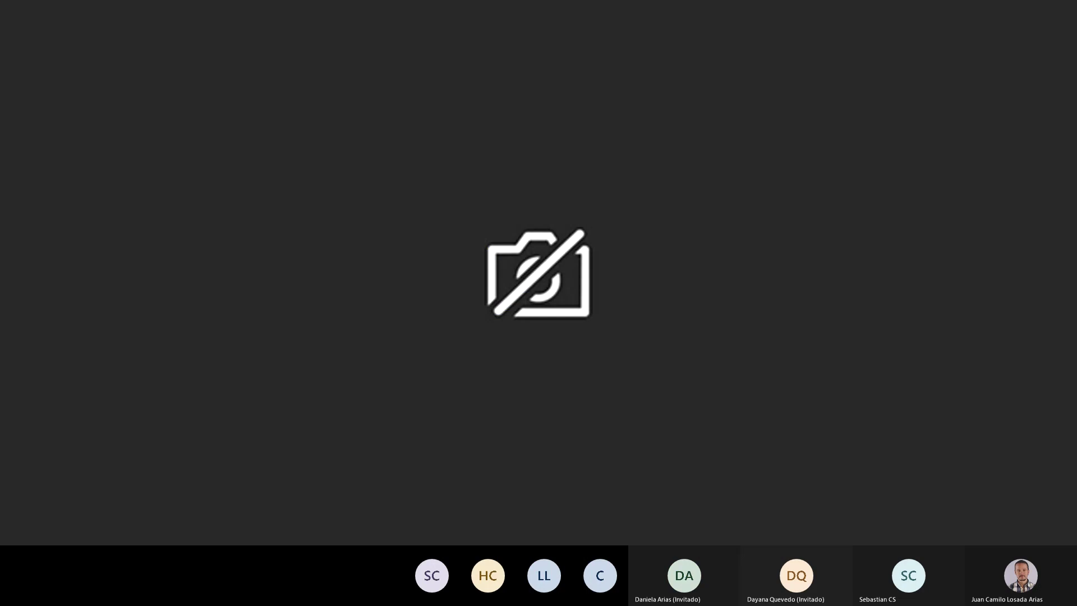